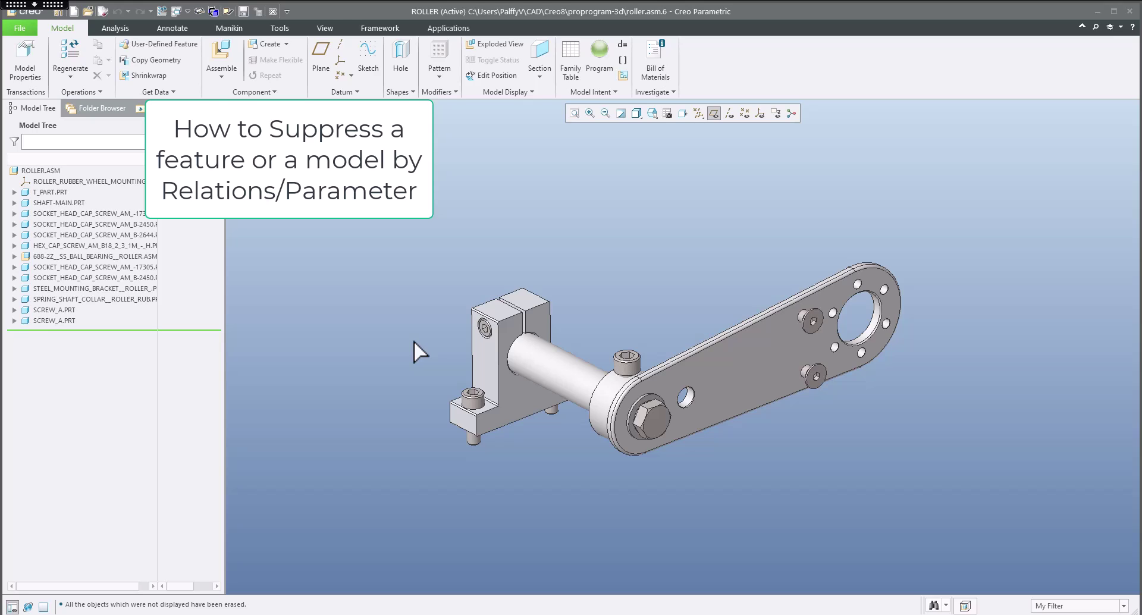
Create a new solid part named relations from the default template and insert a default coordinate system.
key("ctrl+n")
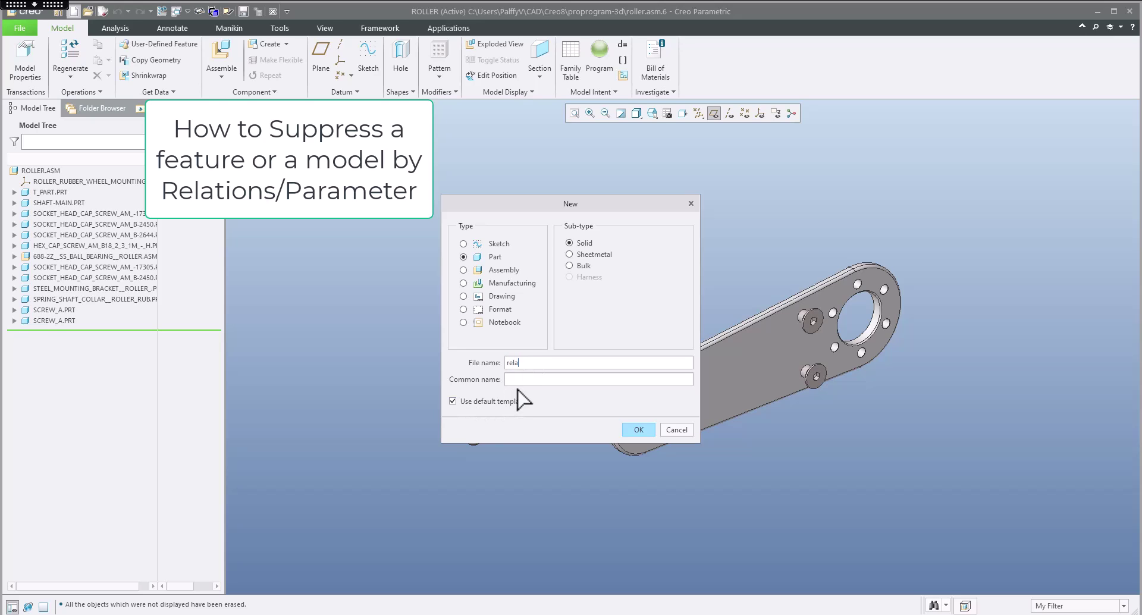
type("ations")
key("Return")
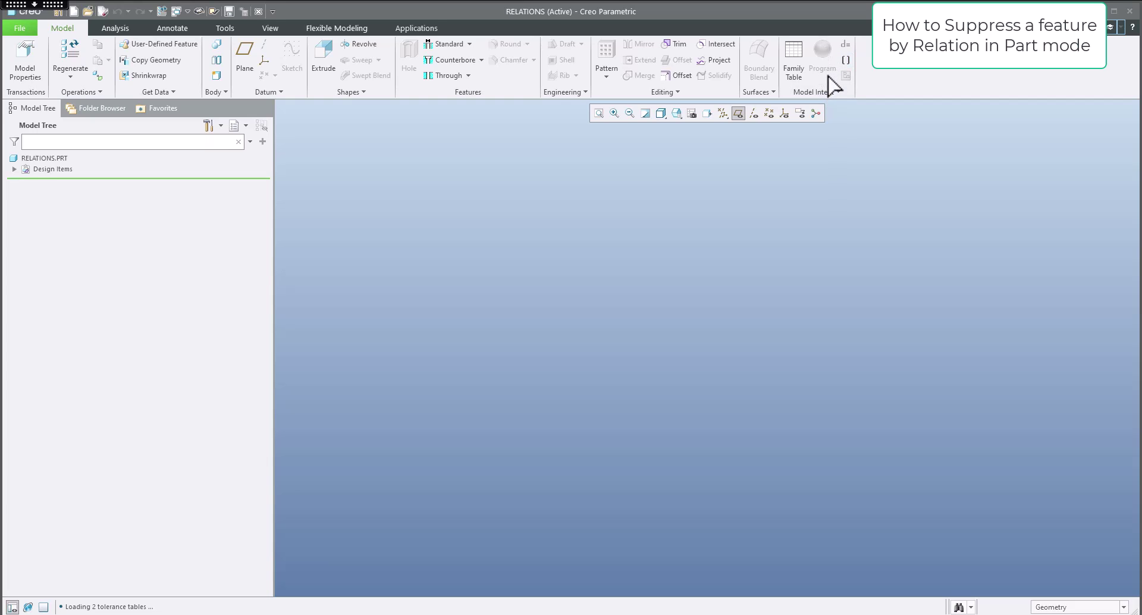
left_click(263, 61)
left_click(452, 265)
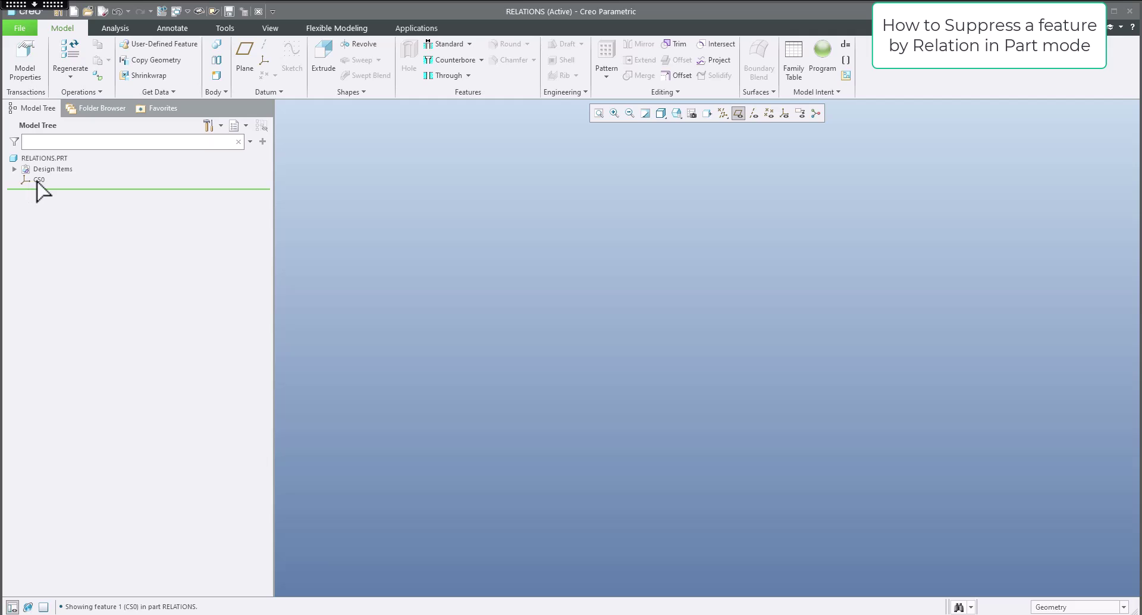
Open the part's program design and examine the coordinate system's block from ADD FEATURE to END ADD, then incorporate it into the model.
left_click(825, 53)
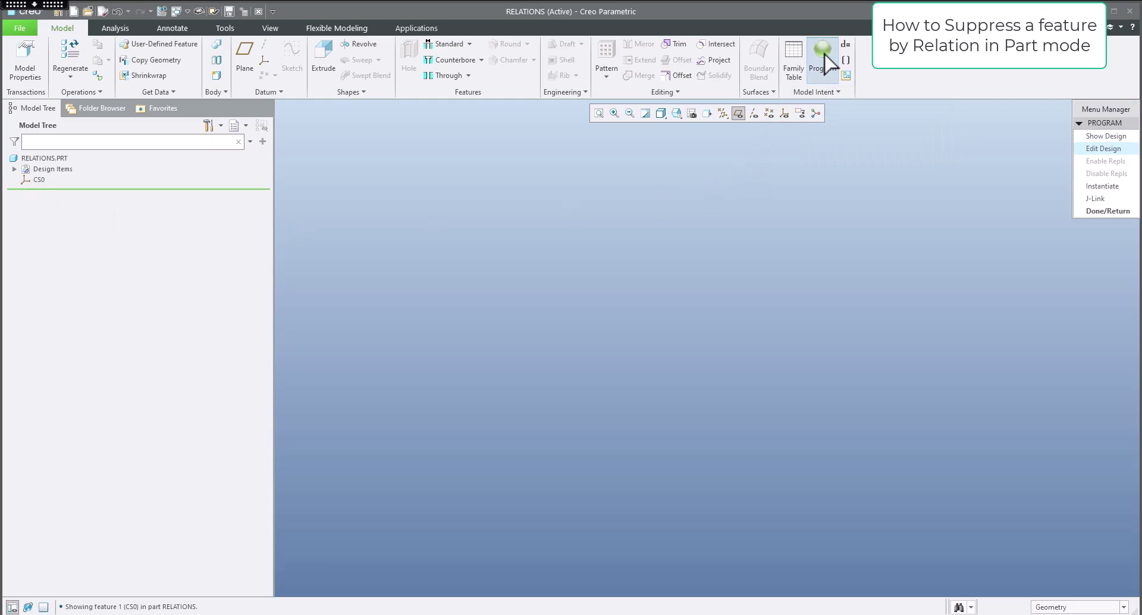
left_click(1102, 149)
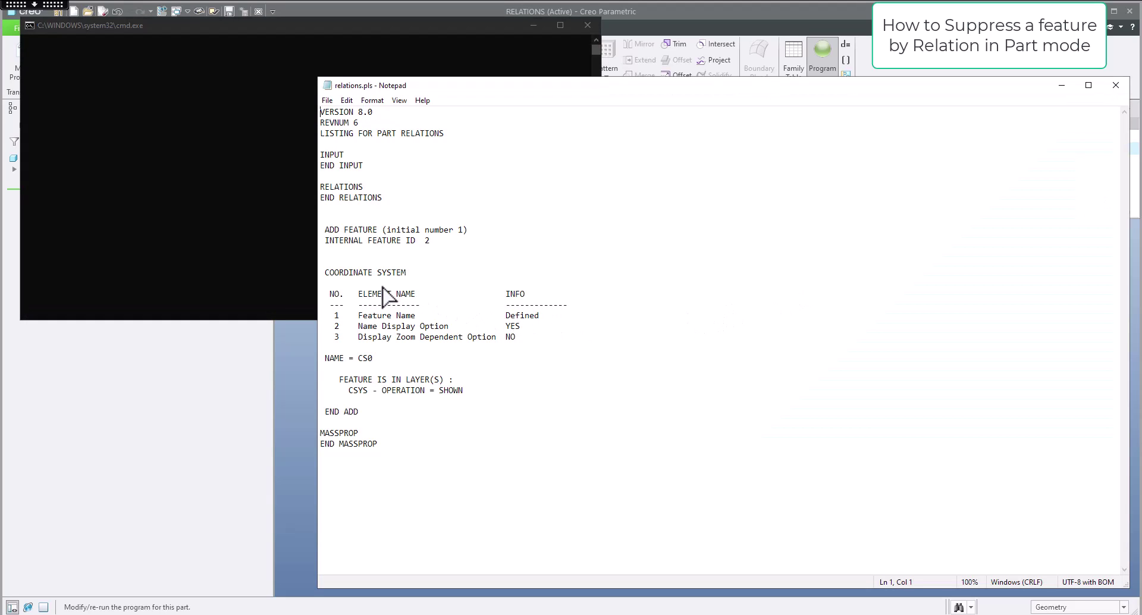
left_click_drag(325, 229, 377, 232)
left_click_drag(325, 273, 407, 274)
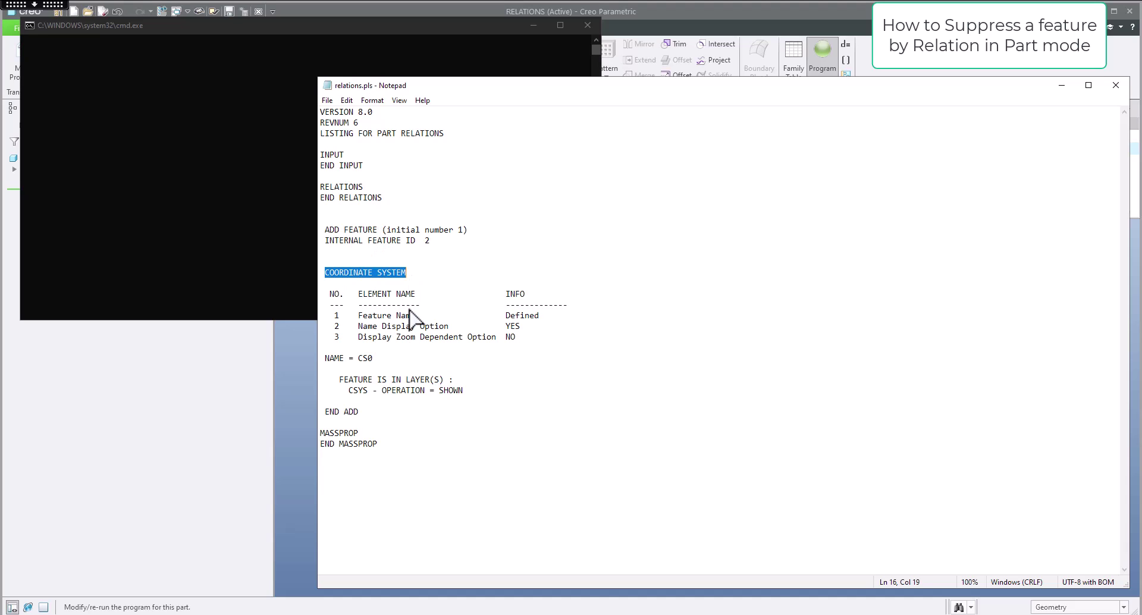
left_click_drag(465, 393, 322, 292)
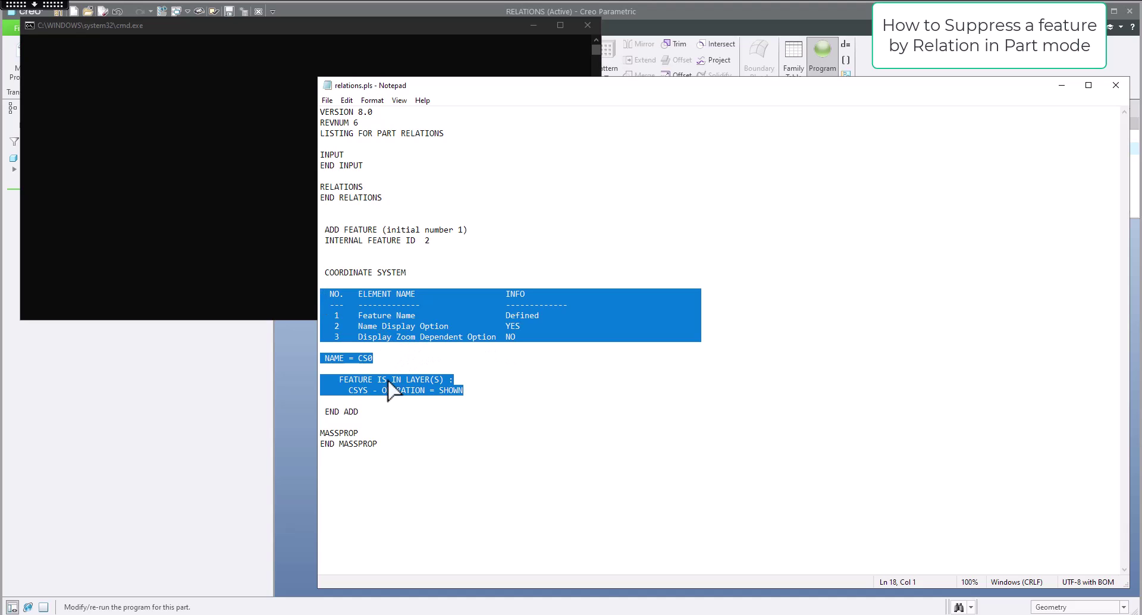
left_click_drag(360, 412, 321, 416)
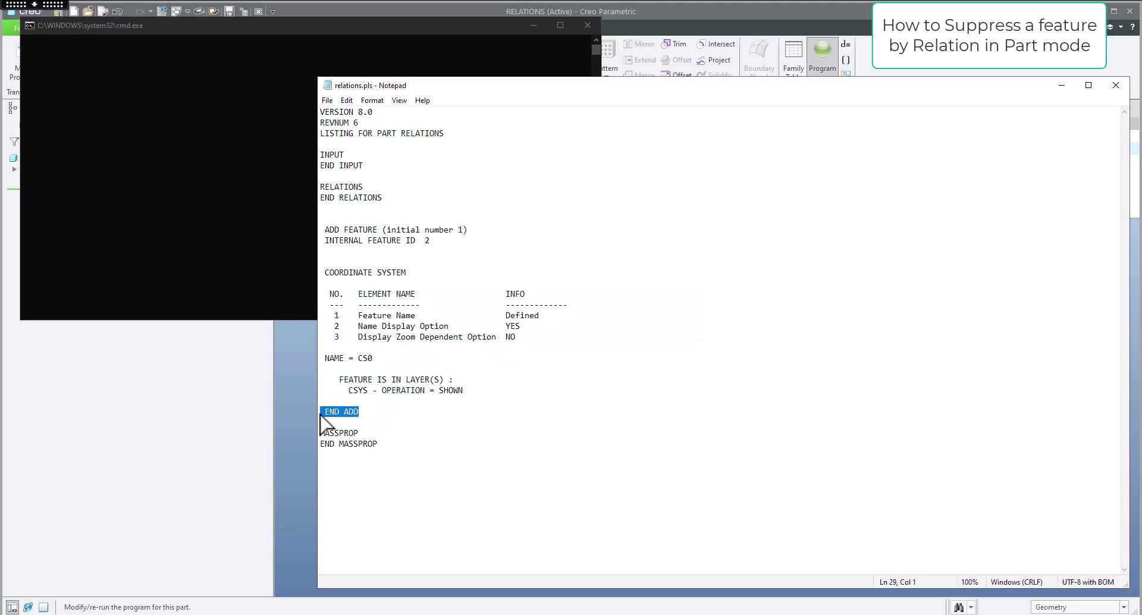
left_click_drag(377, 230, 320, 232)
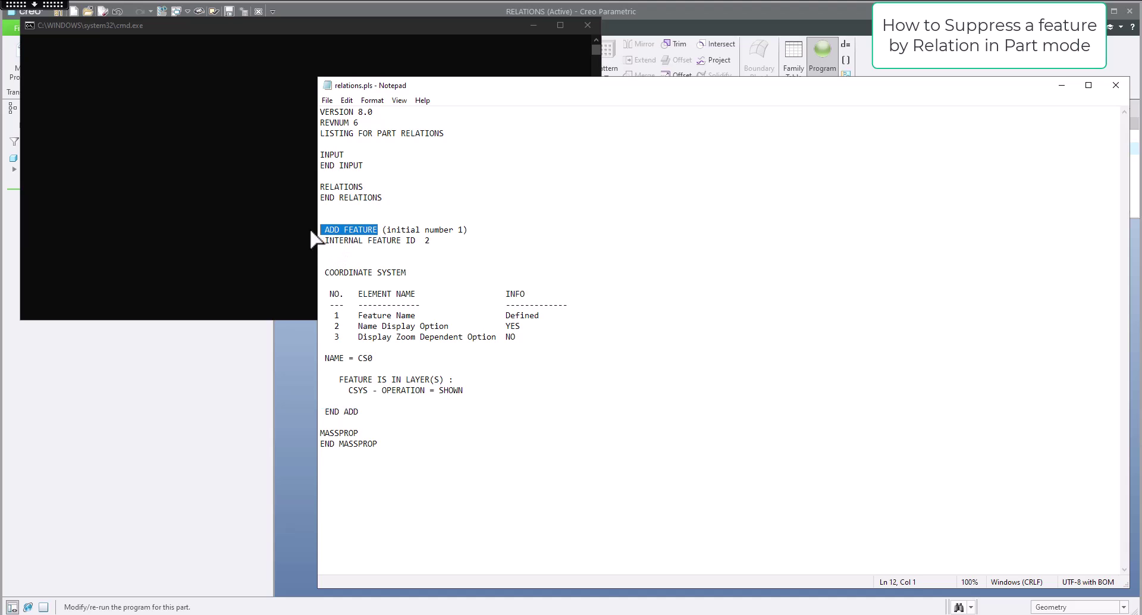
left_click_drag(359, 413, 306, 413)
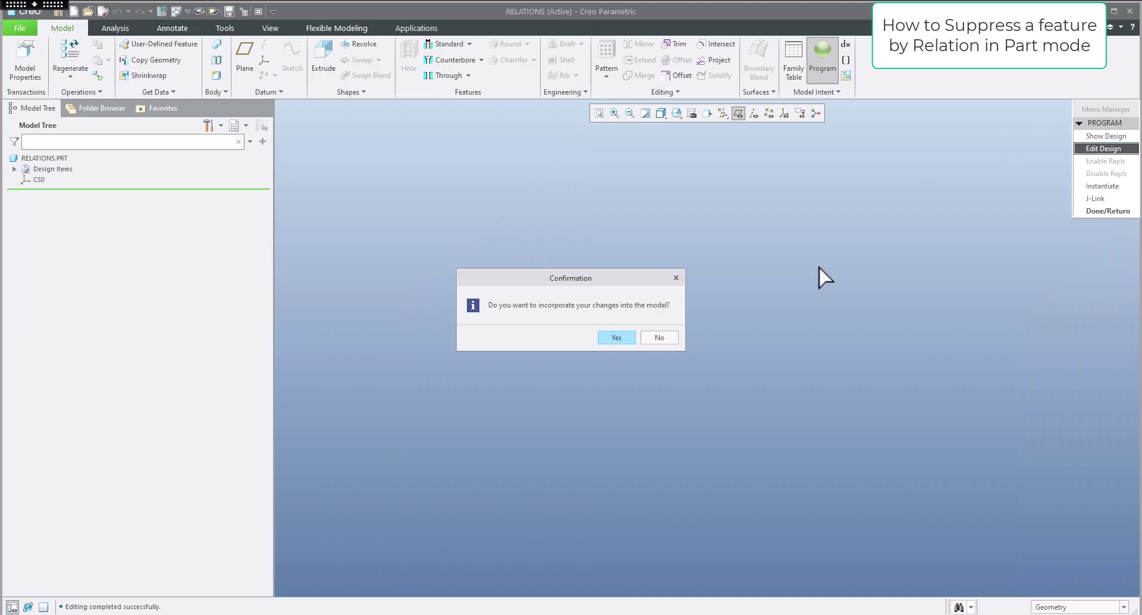
left_click(1115, 85)
left_click(616, 338)
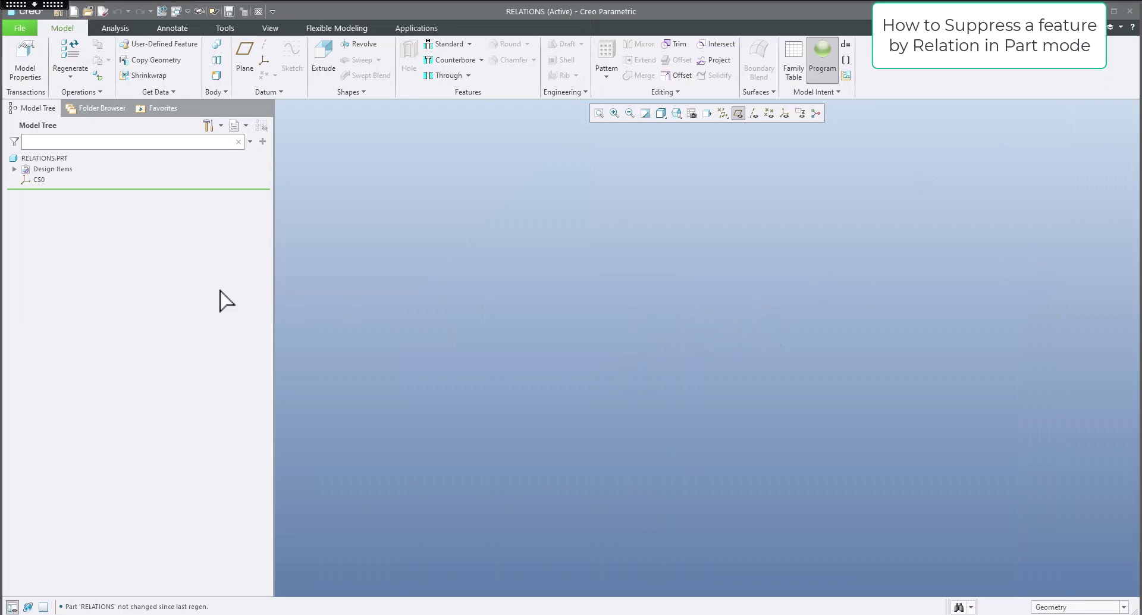
Create the three default datum planes in the part.
left_click(453, 276)
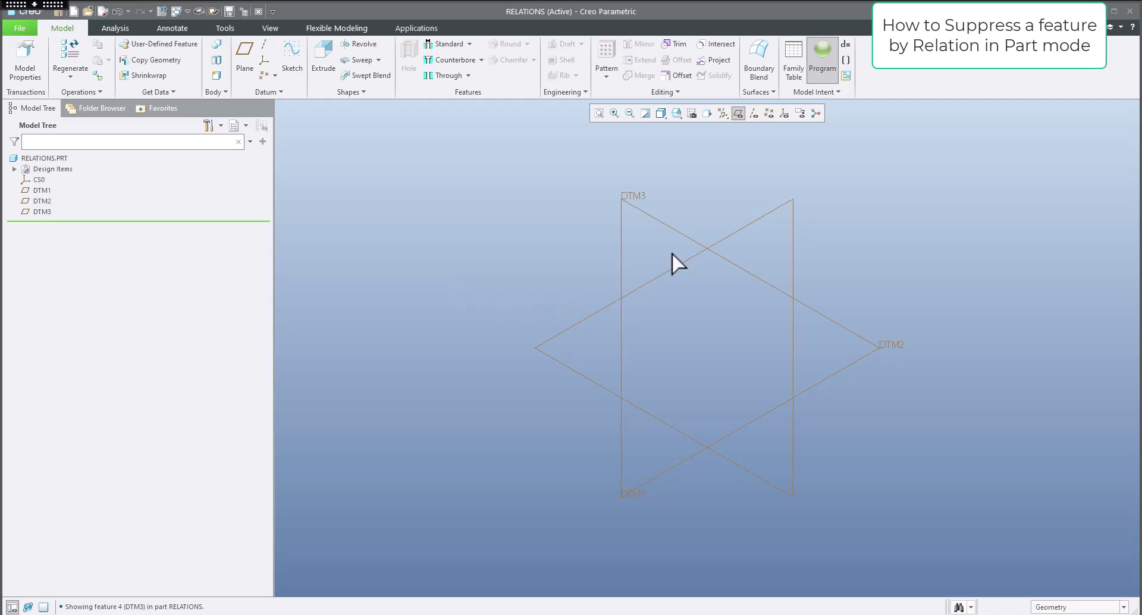
Examine the datum plane blocks in the program design, especially where each feature starts and ends, then close it accepting incorporation.
left_click(822, 62)
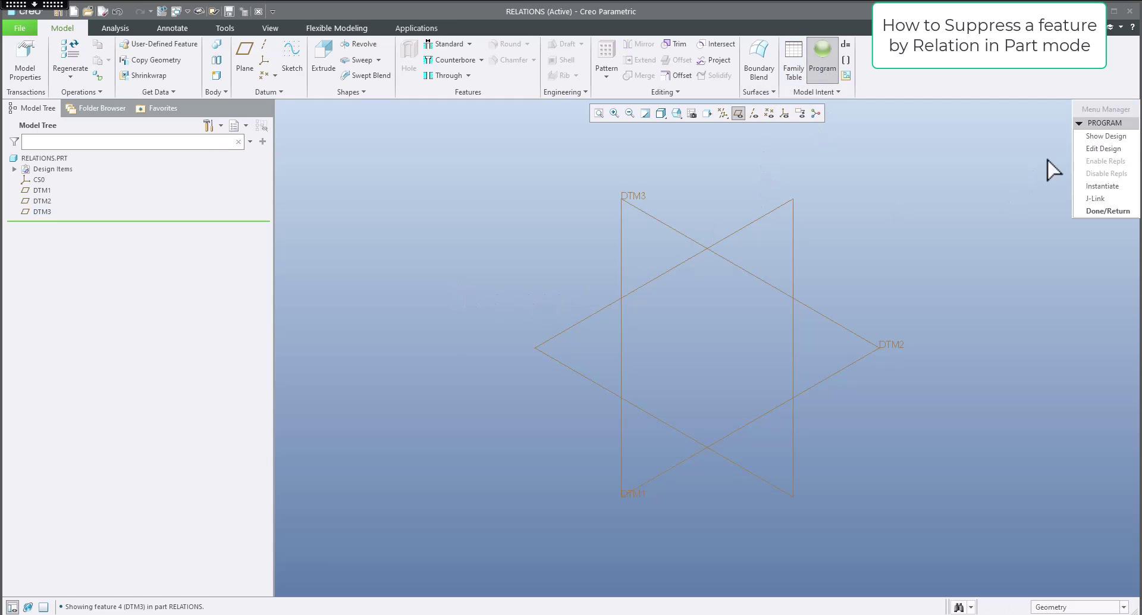
left_click(1087, 149)
scroll(530, 349, "down", 15)
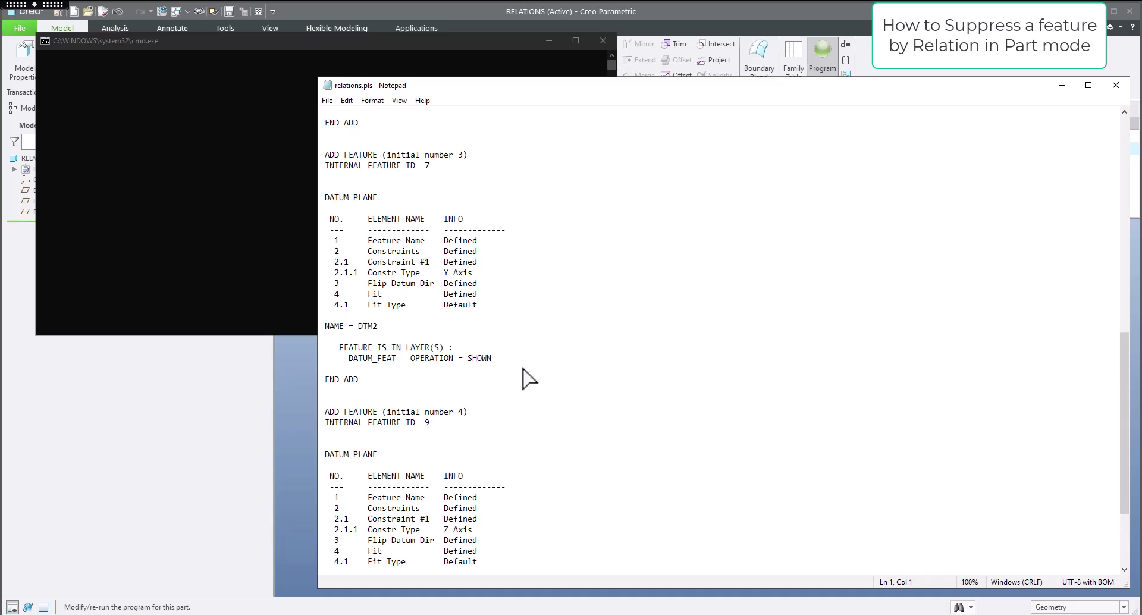
scroll(530, 379, "down", 4)
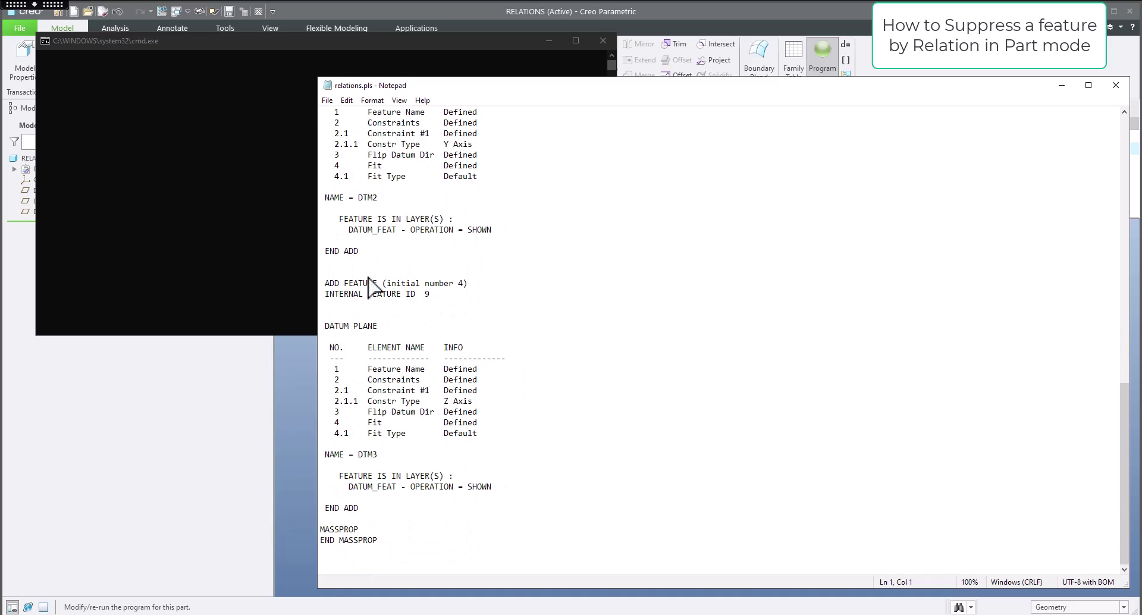
left_click_drag(328, 250, 359, 250)
left_click_drag(368, 293, 378, 326)
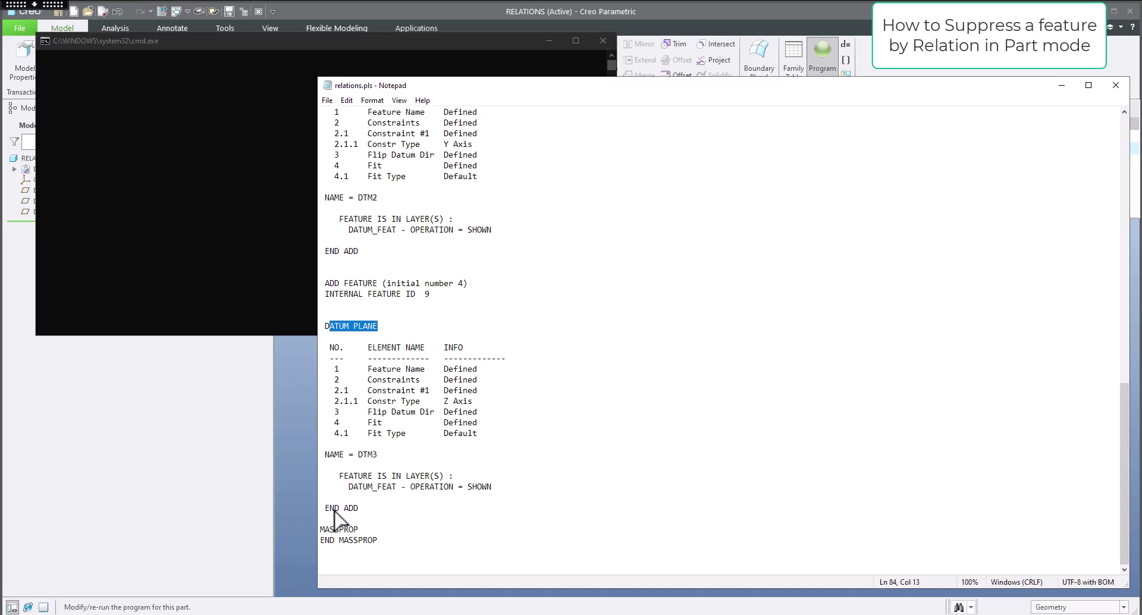
left_click_drag(335, 507, 360, 508)
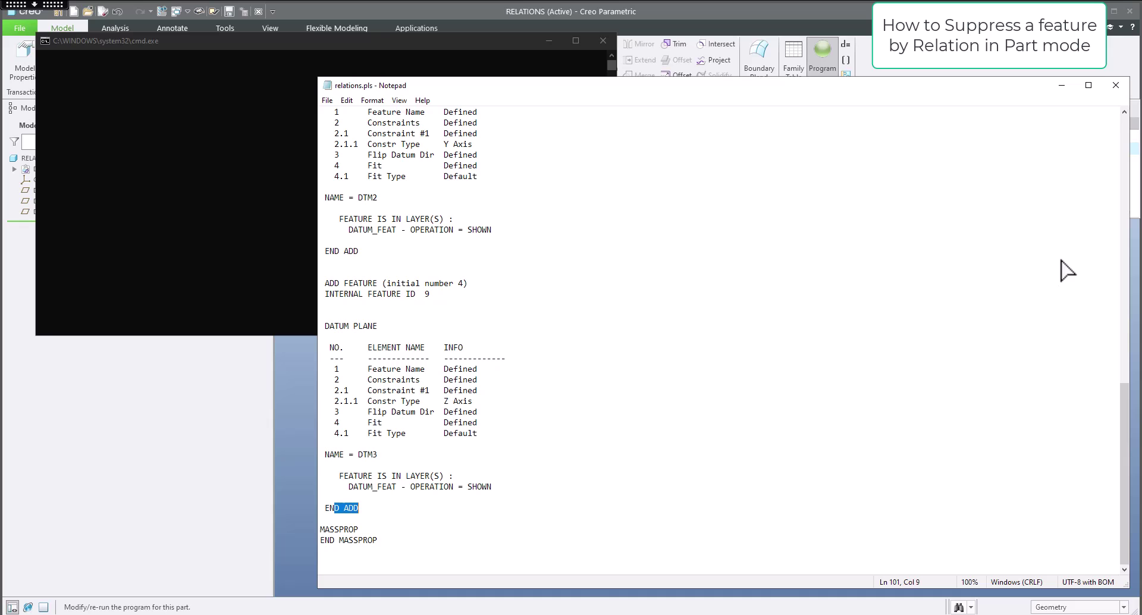
left_click(1115, 87)
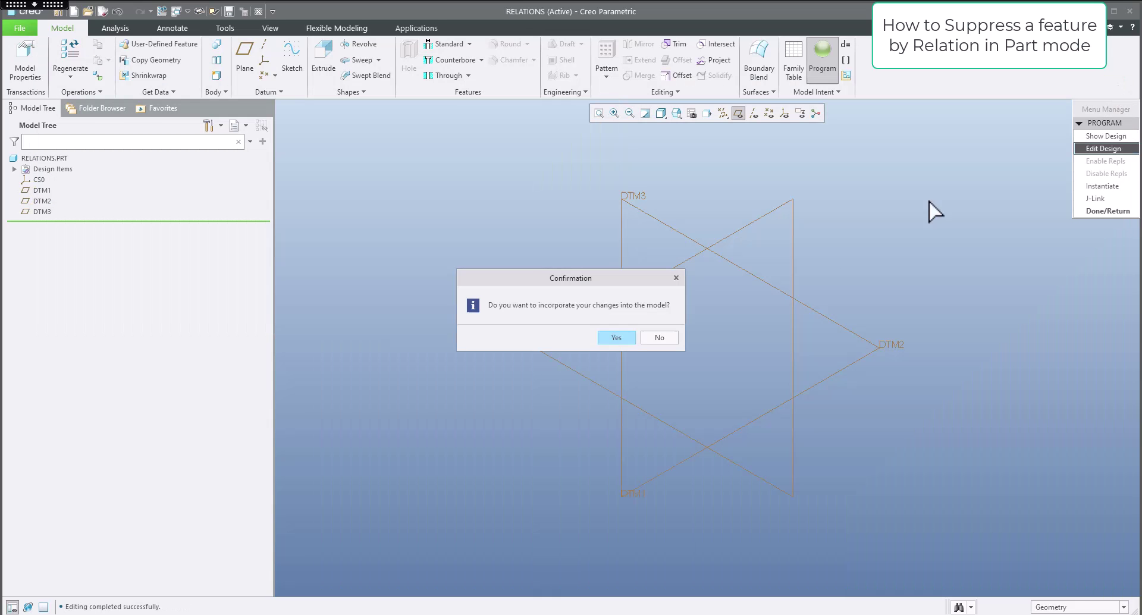
left_click(608, 343)
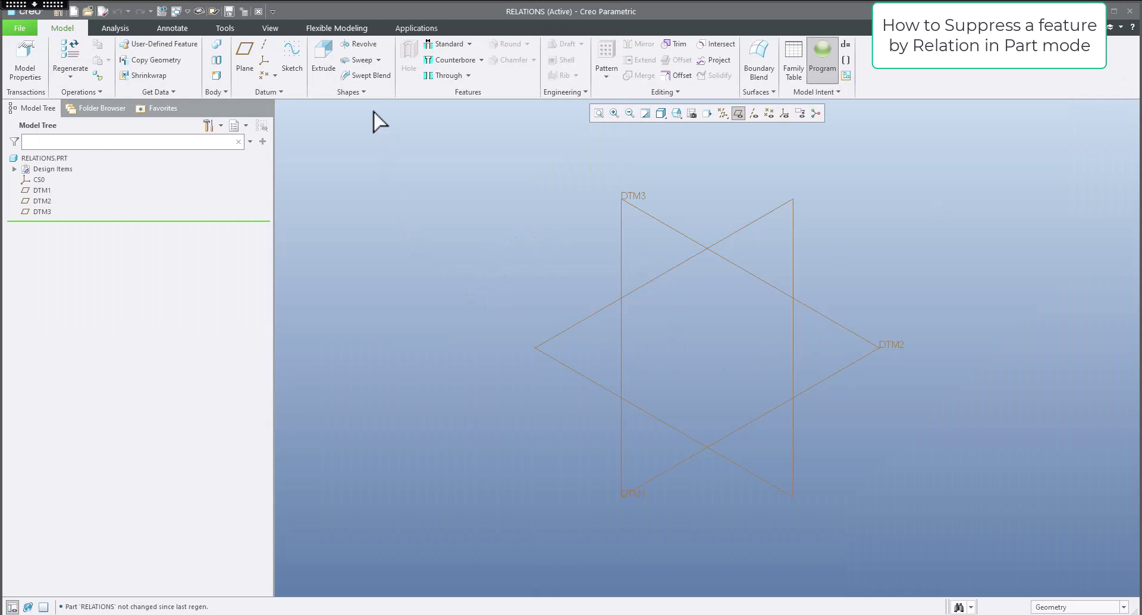
Begin an extrusion sketch on DTM3 with a rectangle about 319 by 170 from the origin and a corner rectangle about 128 by 61.
left_click(324, 56)
left_click(652, 222)
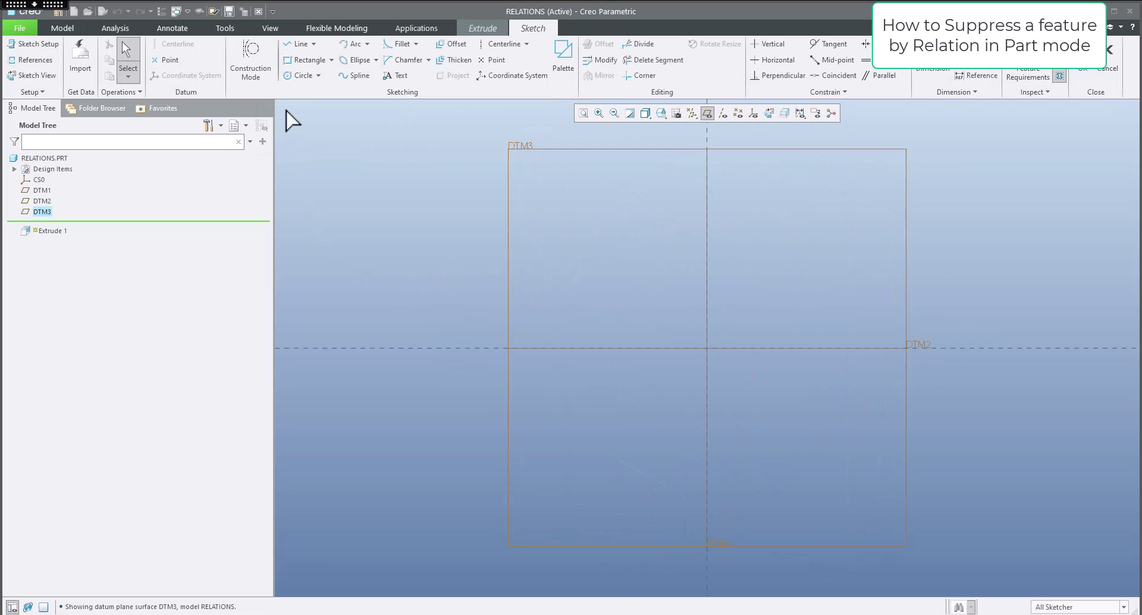
left_click(304, 59)
left_click(707, 348)
left_click(913, 250)
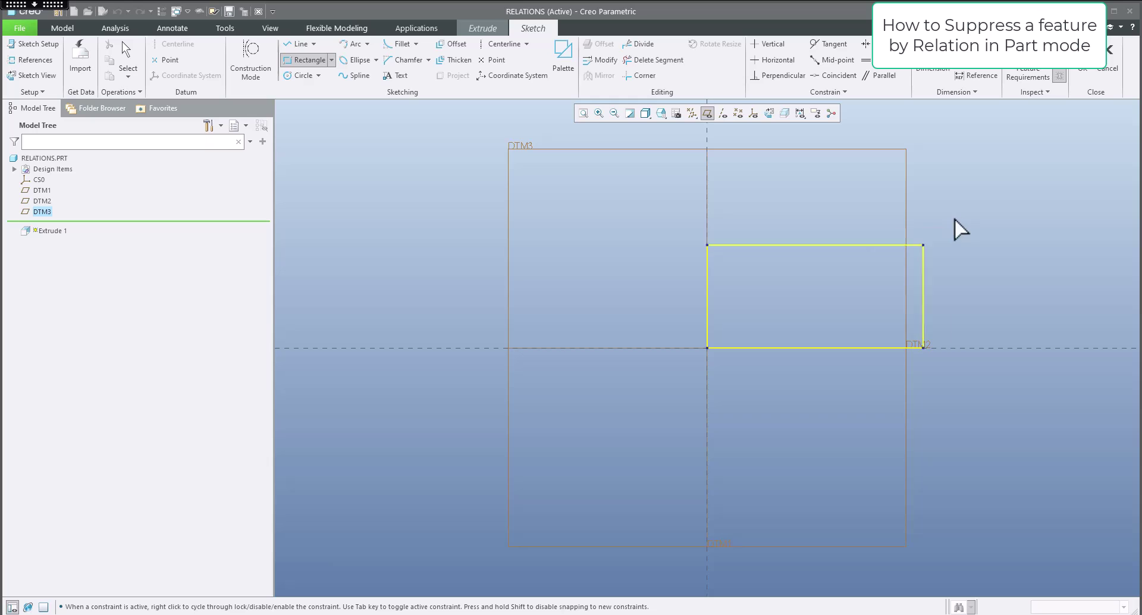
left_click(956, 214)
left_click(956, 214)
left_click(857, 262)
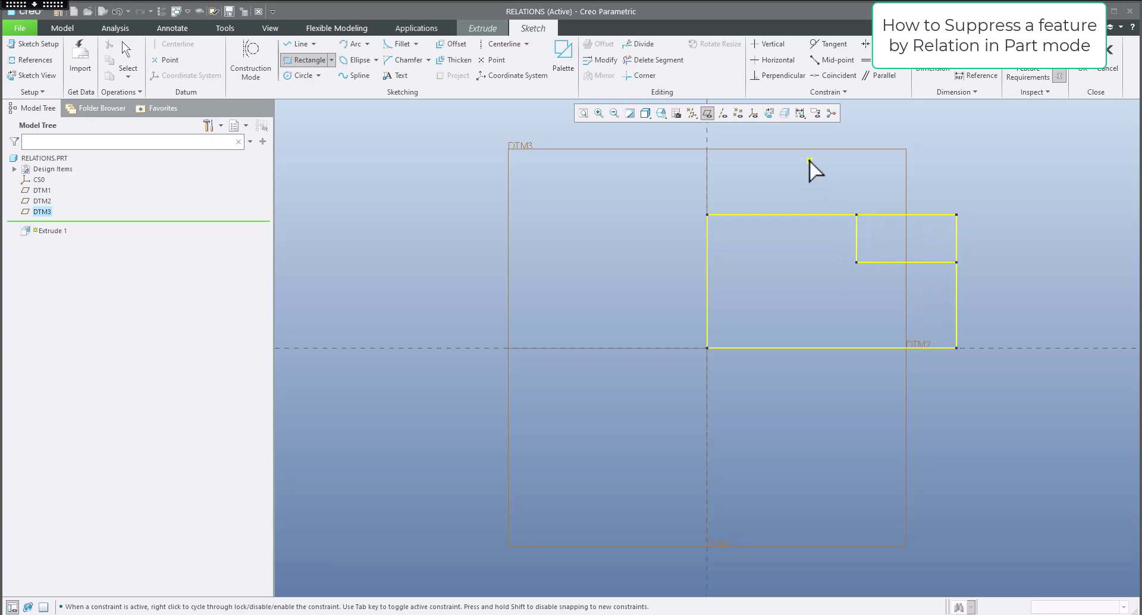
Trim away the corner rectangle's outer segments to leave a single stepped profile, and finish the sketch.
middle_click(811, 171)
left_click(657, 61)
left_click_drag(866, 175, 988, 257)
middle_click(926, 190)
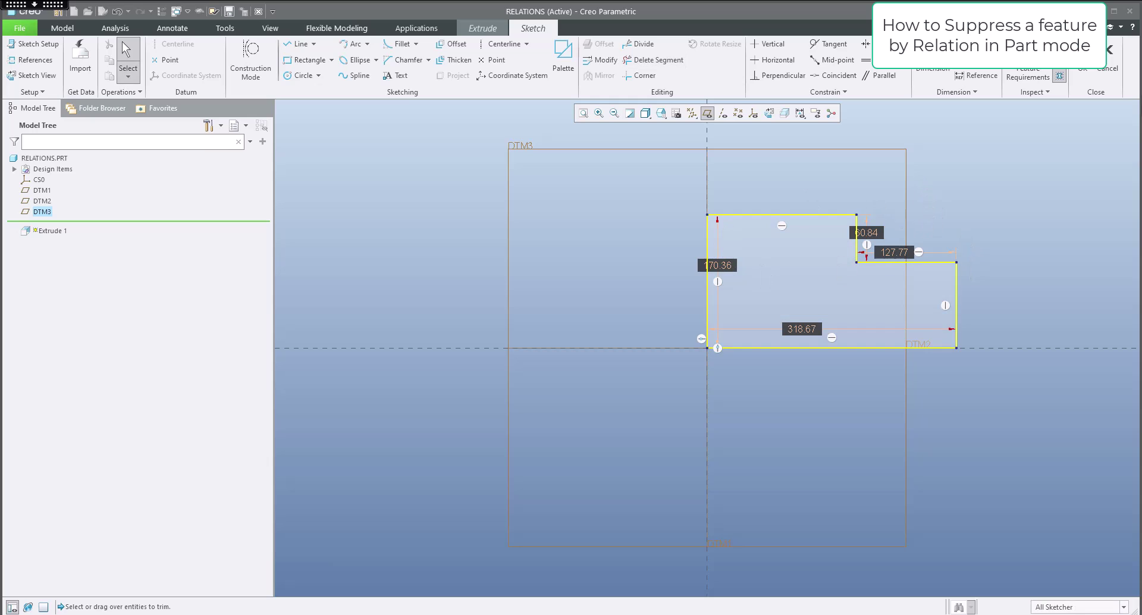
left_click(1084, 66)
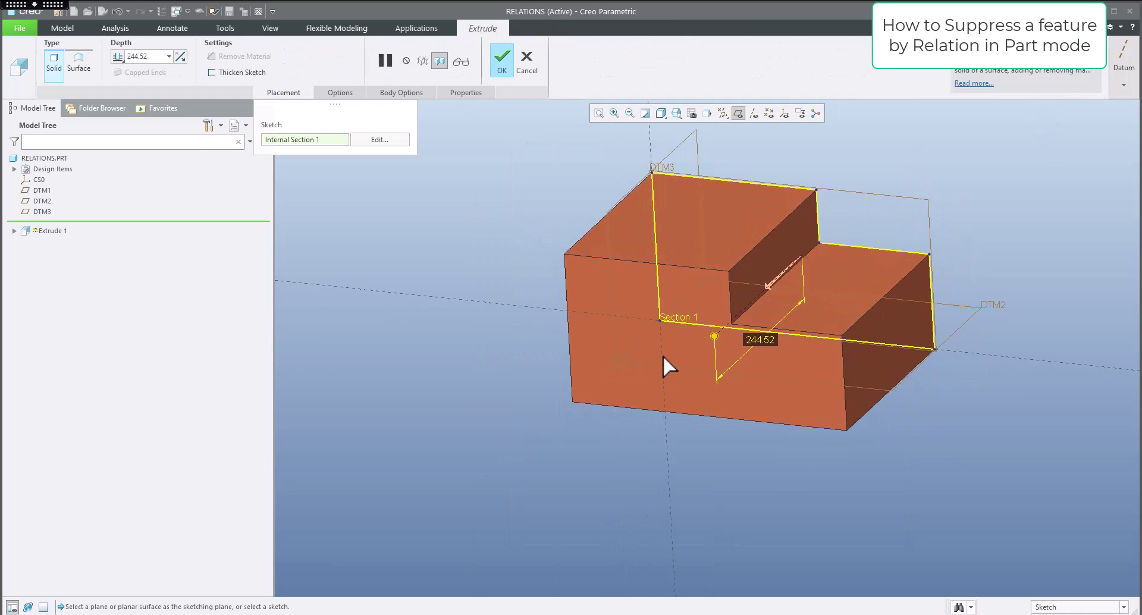
Complete the stepped block as a solid extrusion with a depth of 244.52.
middle_click(657, 355)
middle_click_drag(602, 377, 458, 217)
left_click(693, 153)
Examine the extrusion's block in the program design, including its elements, dimensions d0 to d4 and END ADD line, then close it accepting incorporation.
left_click(824, 59)
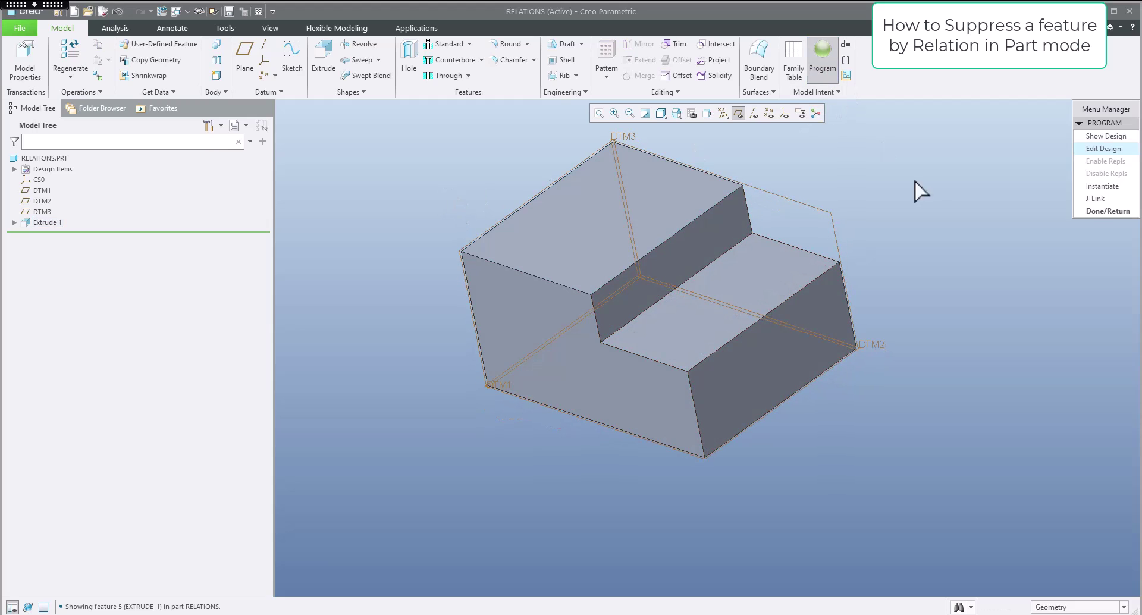
left_click(1108, 149)
scroll(901, 361, "down", 10)
scroll(901, 361, "down", 20)
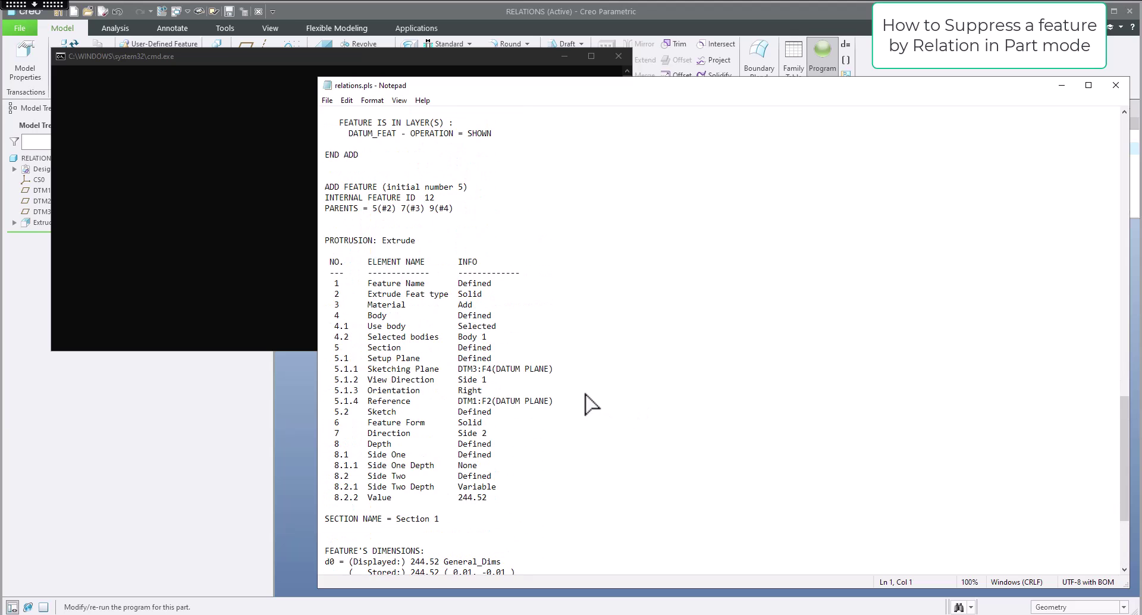
left_click_drag(326, 187, 381, 188)
double_click(404, 241)
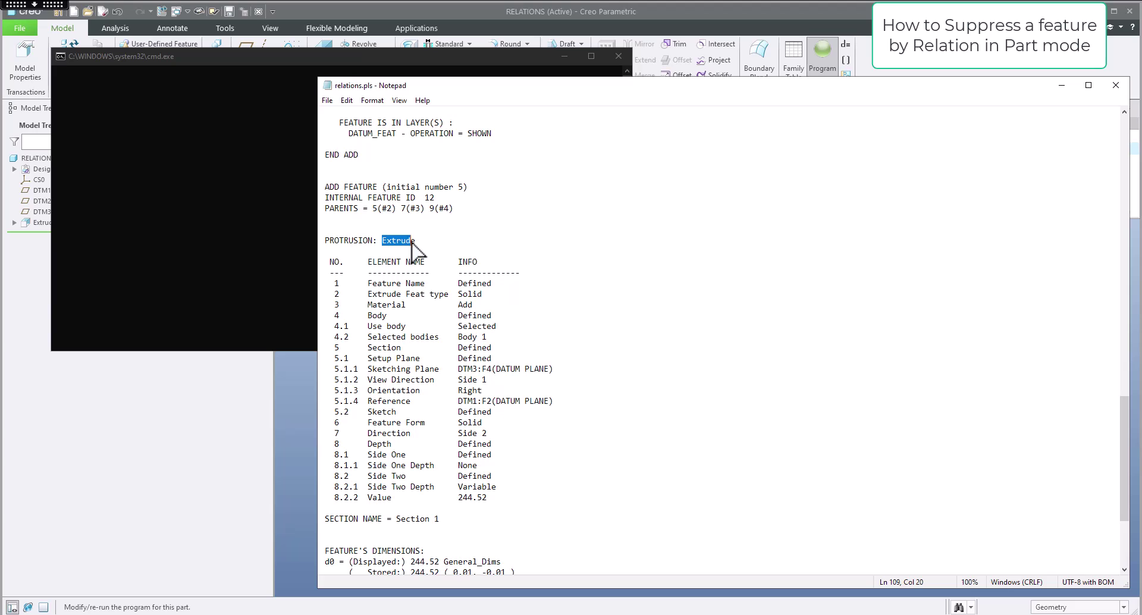
left_click_drag(506, 498, 616, 299)
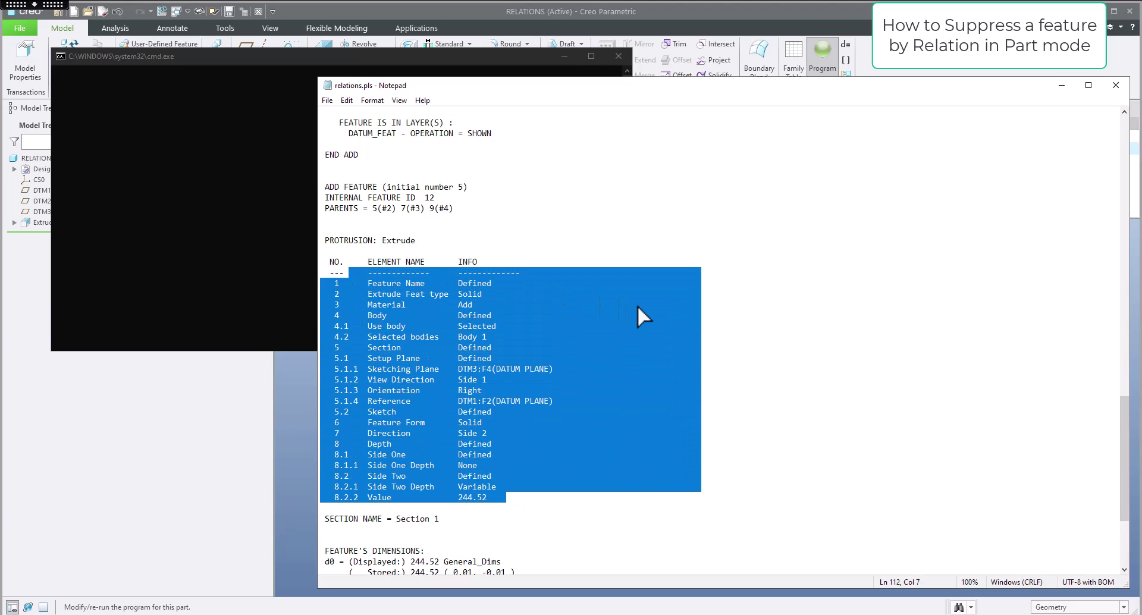
scroll(637, 306, "down", 5)
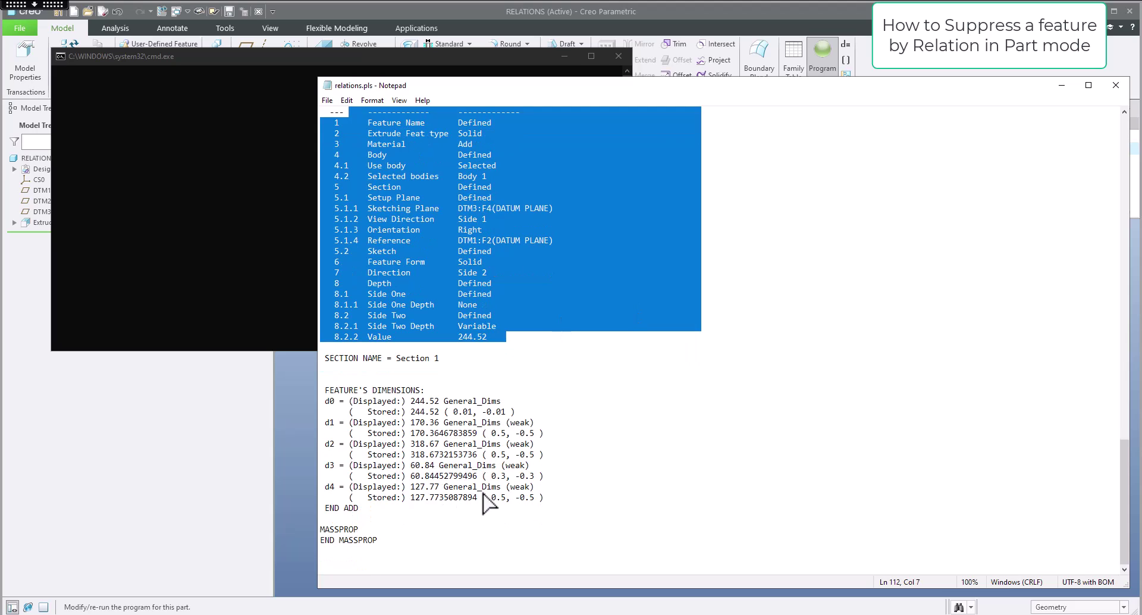
left_click_drag(553, 501, 321, 404)
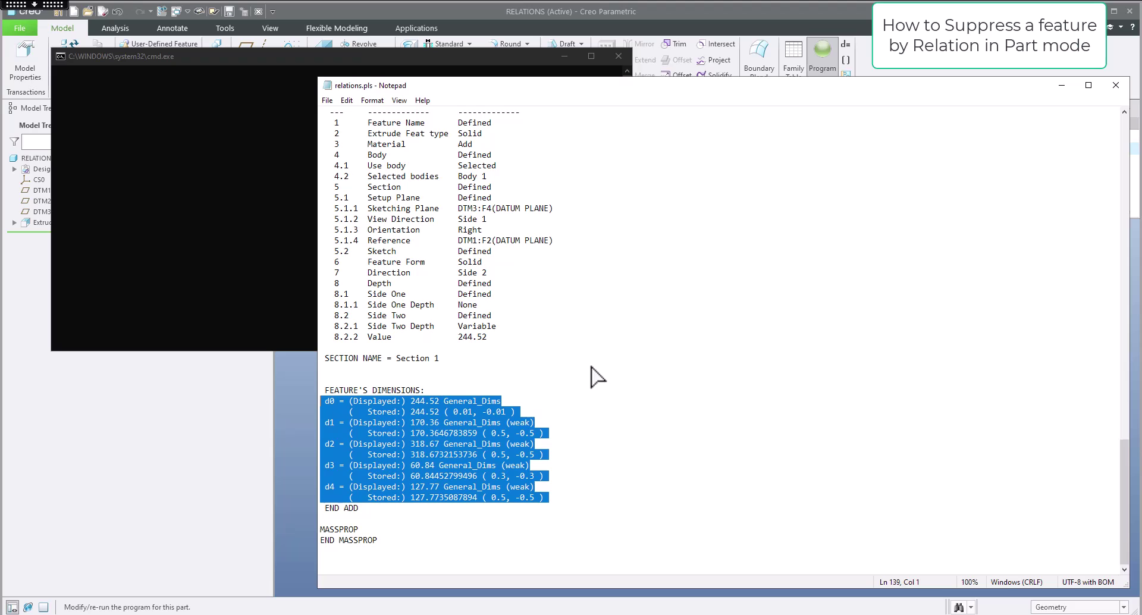
left_click_drag(360, 510, 321, 509)
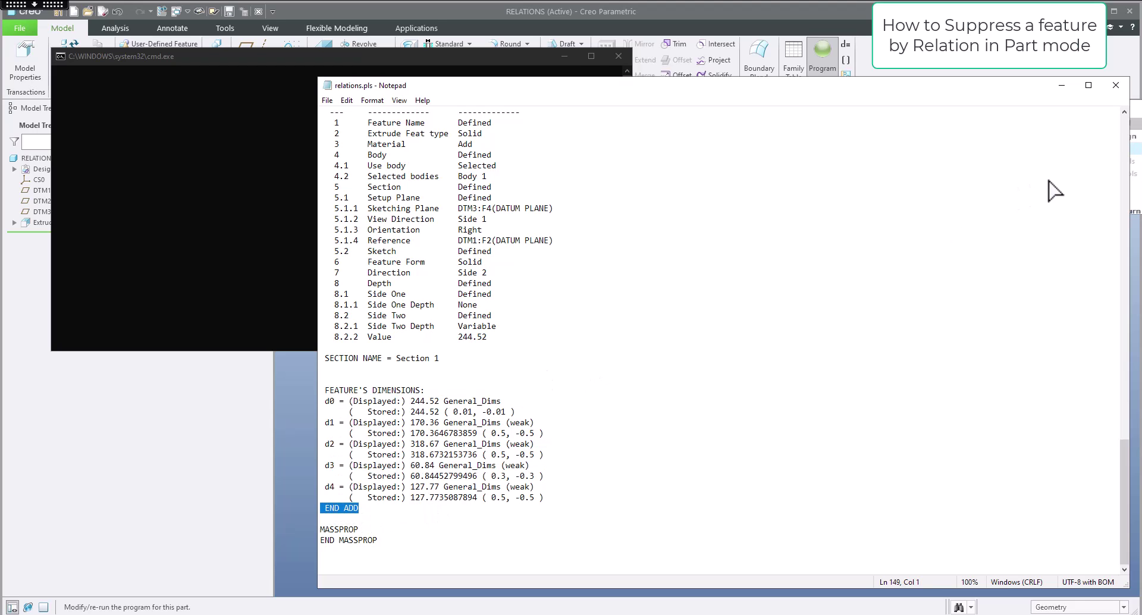
left_click(1116, 85)
left_click(623, 337)
Hide the datum planes and add a 45 x D edge chamfer of 38.1 on the raised step's upper edge.
key("ctrl+d")
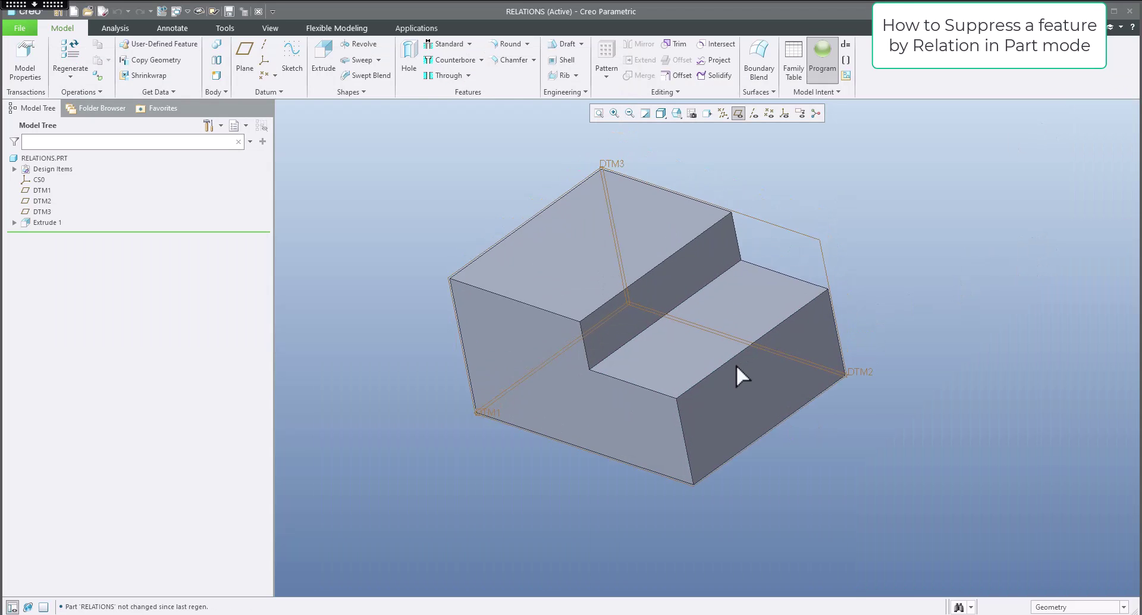
left_click(738, 113)
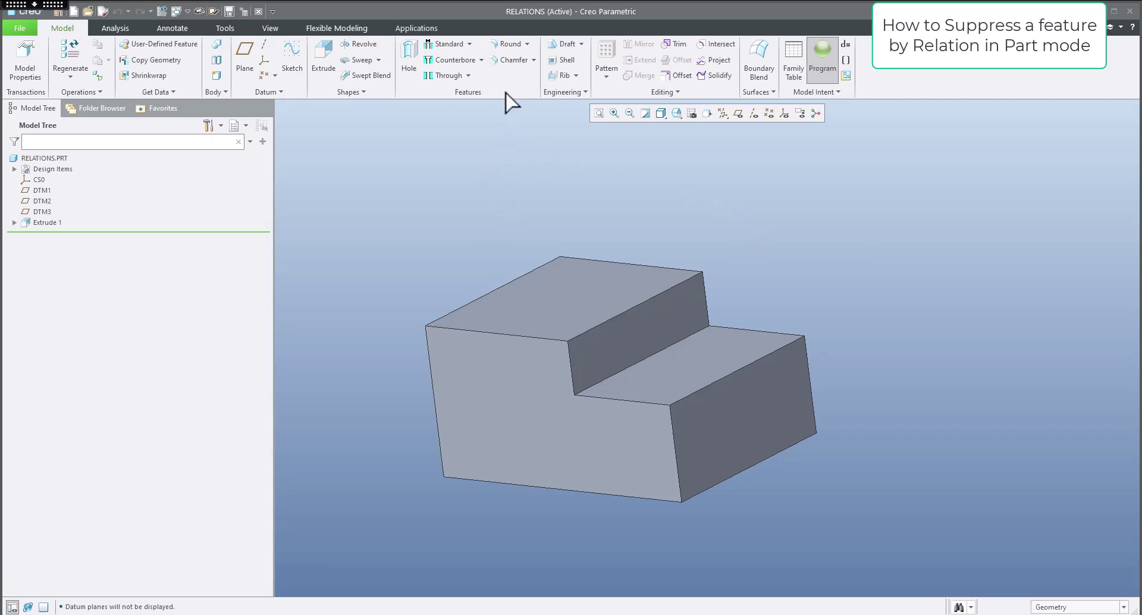
left_click(508, 63)
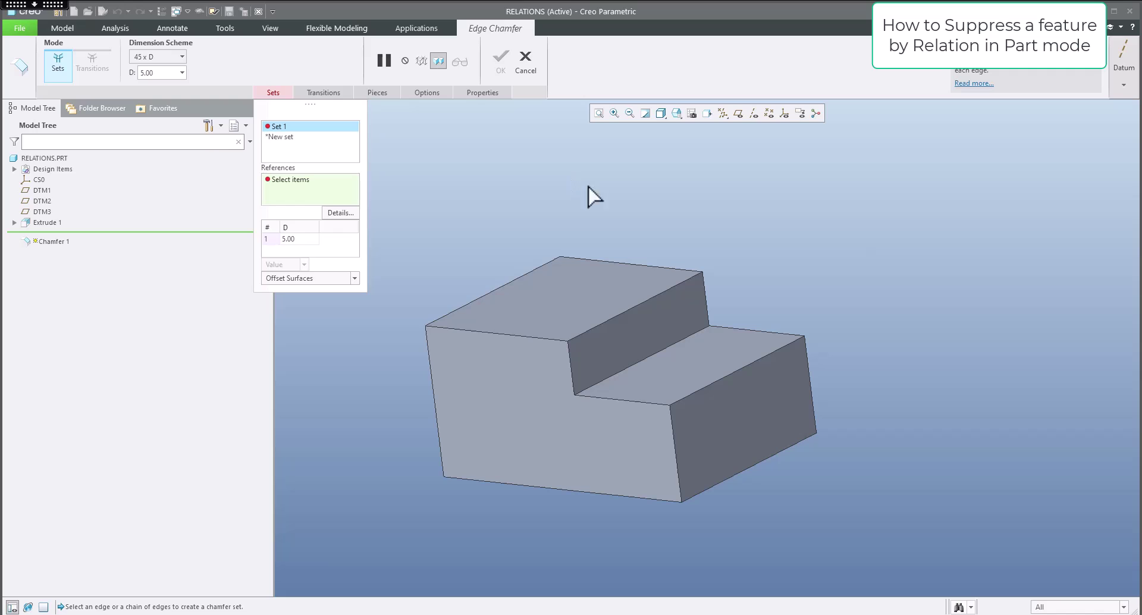
left_click(627, 310)
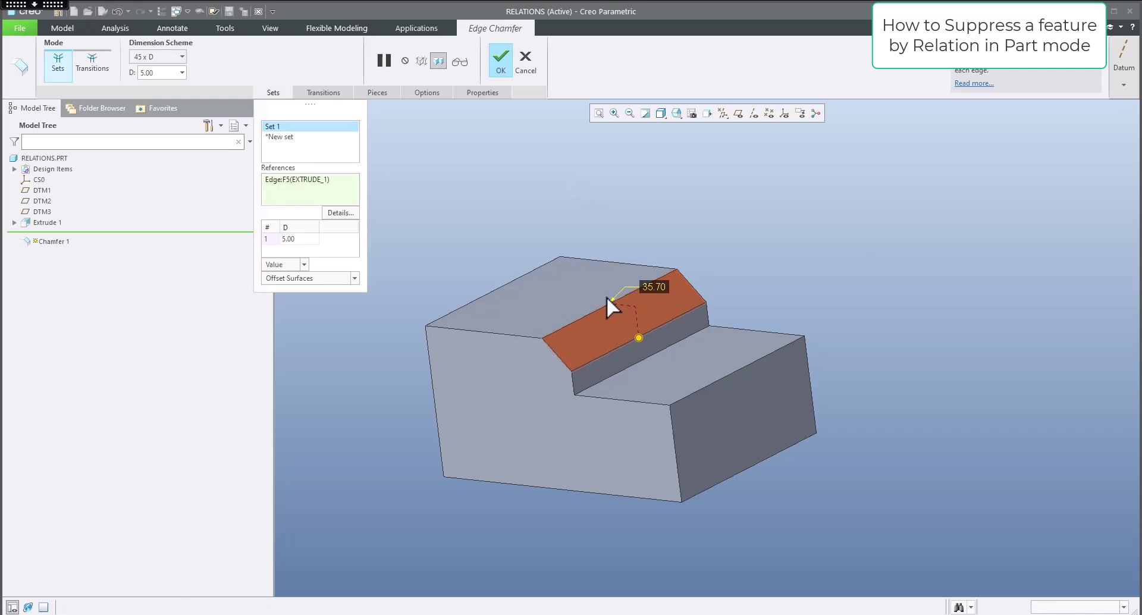
middle_click_drag(611, 306, 663, 238)
middle_click(648, 230)
left_click(535, 189)
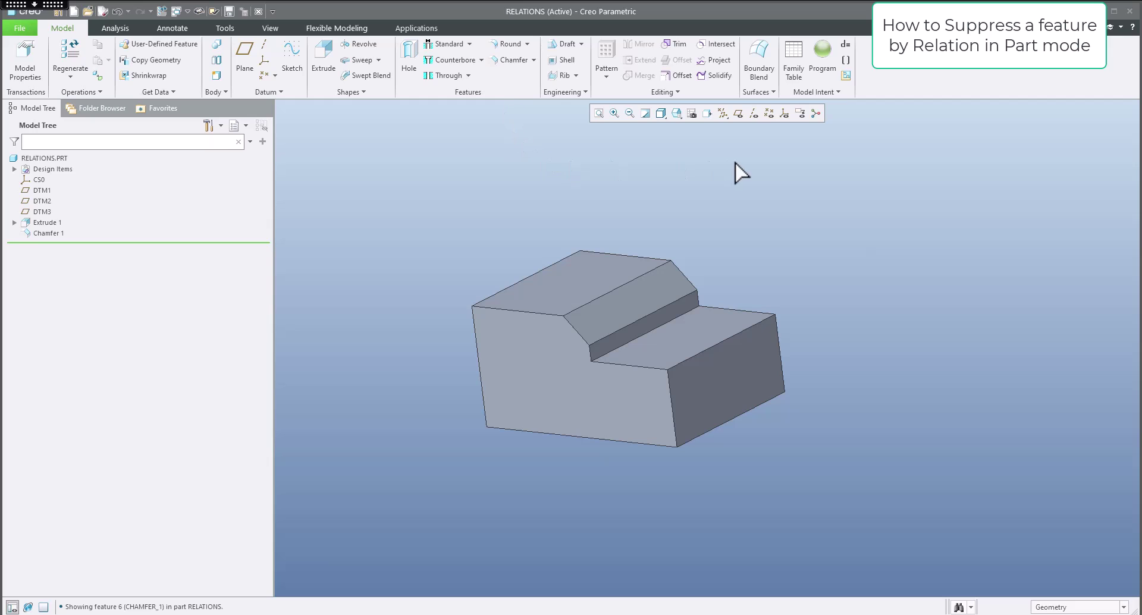
Examine the edge chamfer's block in the program design, from ADD FEATURE to END ADD, and close the listing.
left_click(823, 59)
left_click(1109, 151)
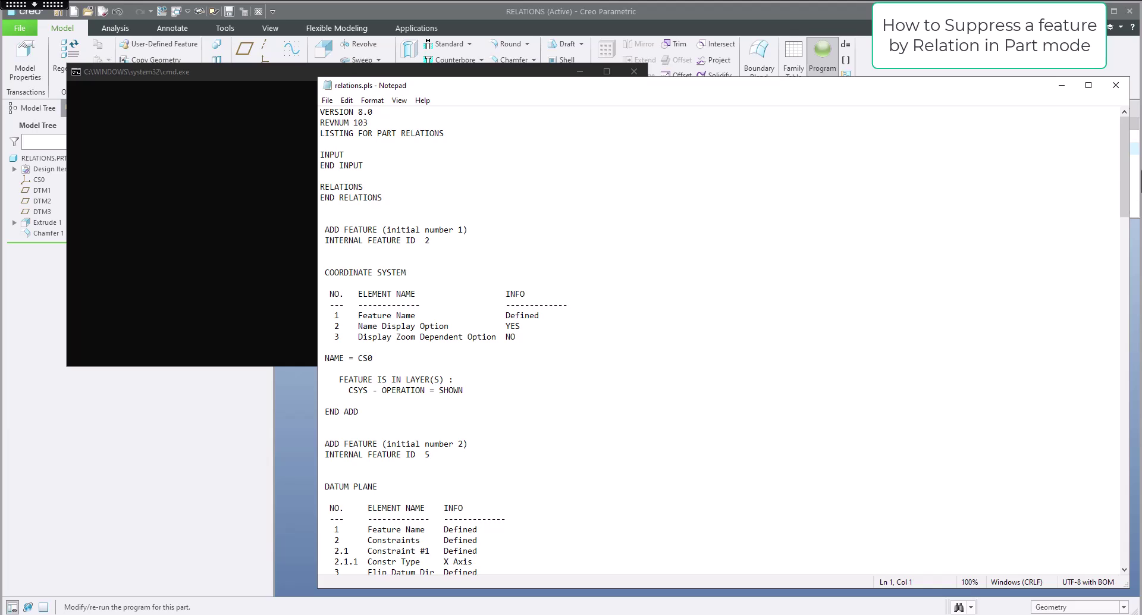
left_click_drag(1125, 174, 1136, 578)
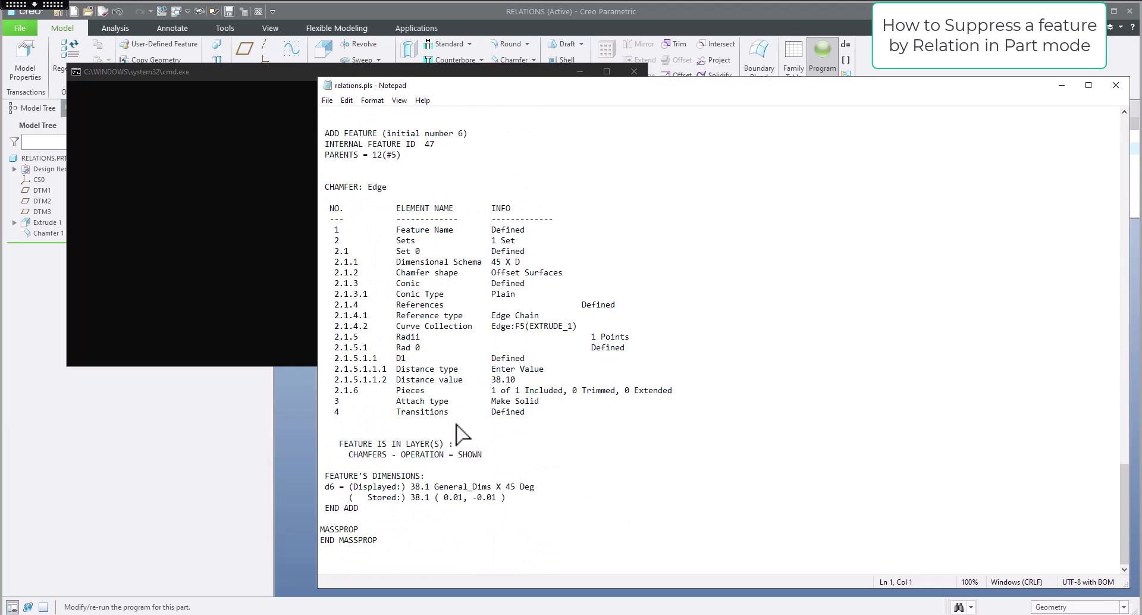
left_click_drag(326, 133, 377, 135)
left_click_drag(344, 187, 359, 187)
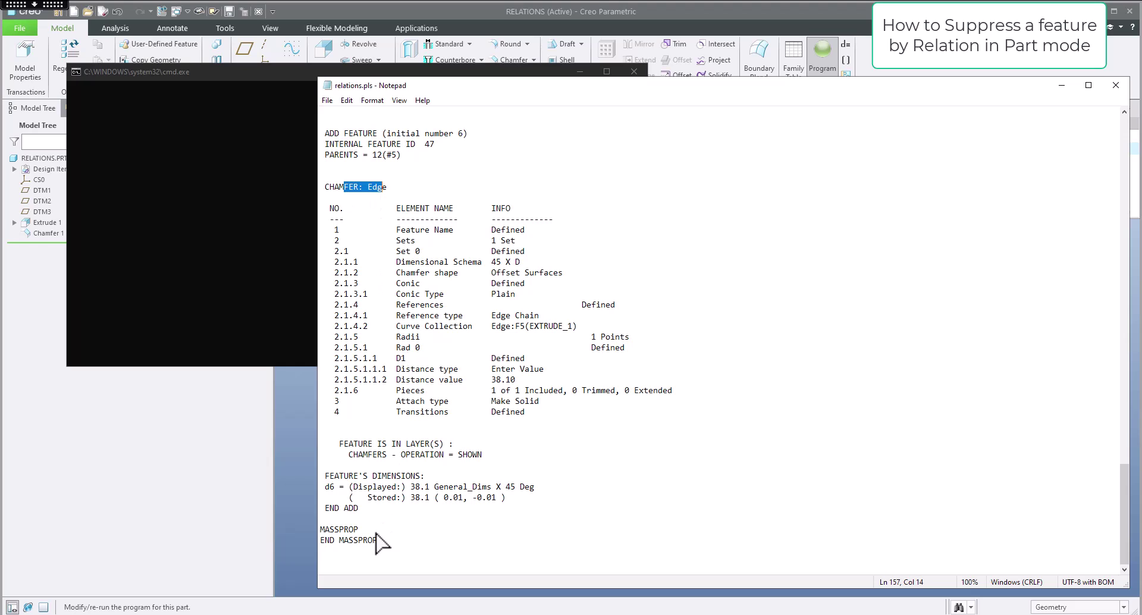
left_click_drag(331, 508, 401, 510)
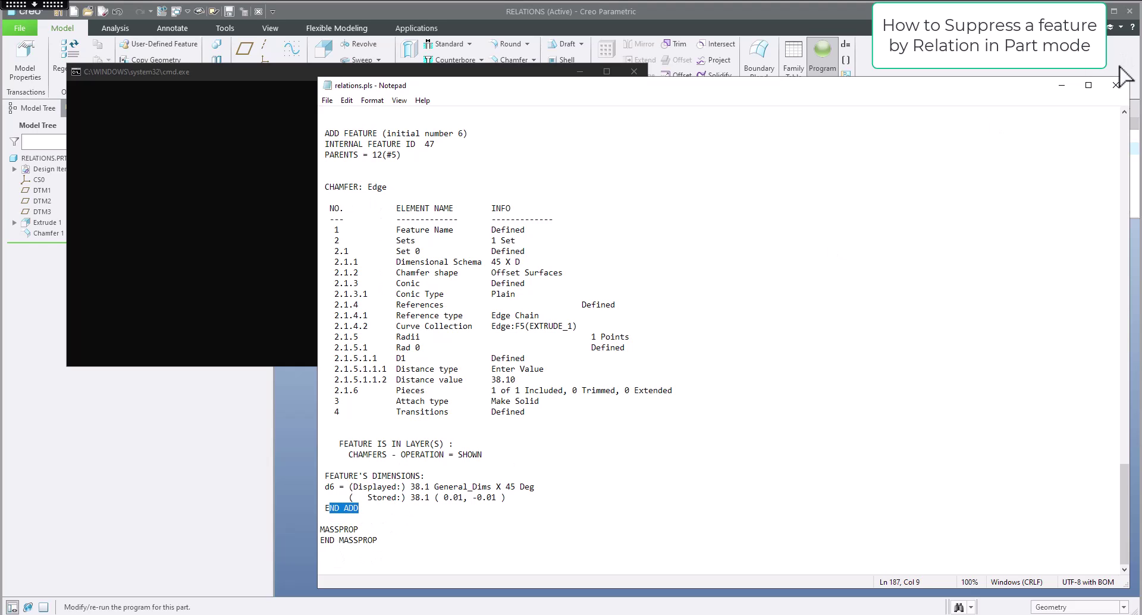
left_click(1116, 85)
left_click(625, 336)
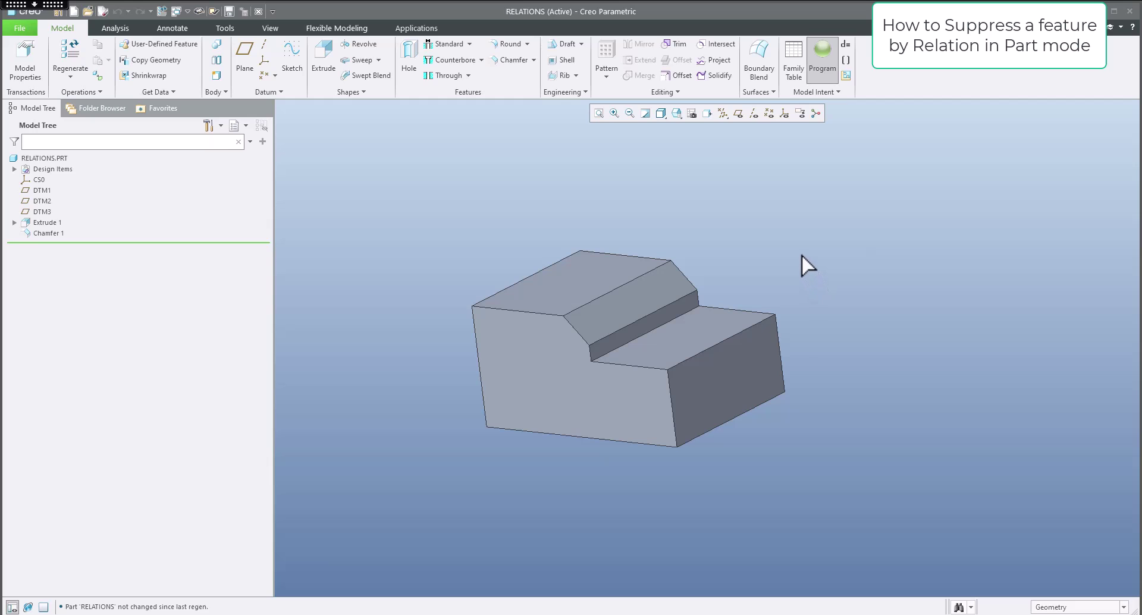
Open the part's relations and add a local parameter named CHAMFER.
middle_click_drag(794, 248, 780, 288)
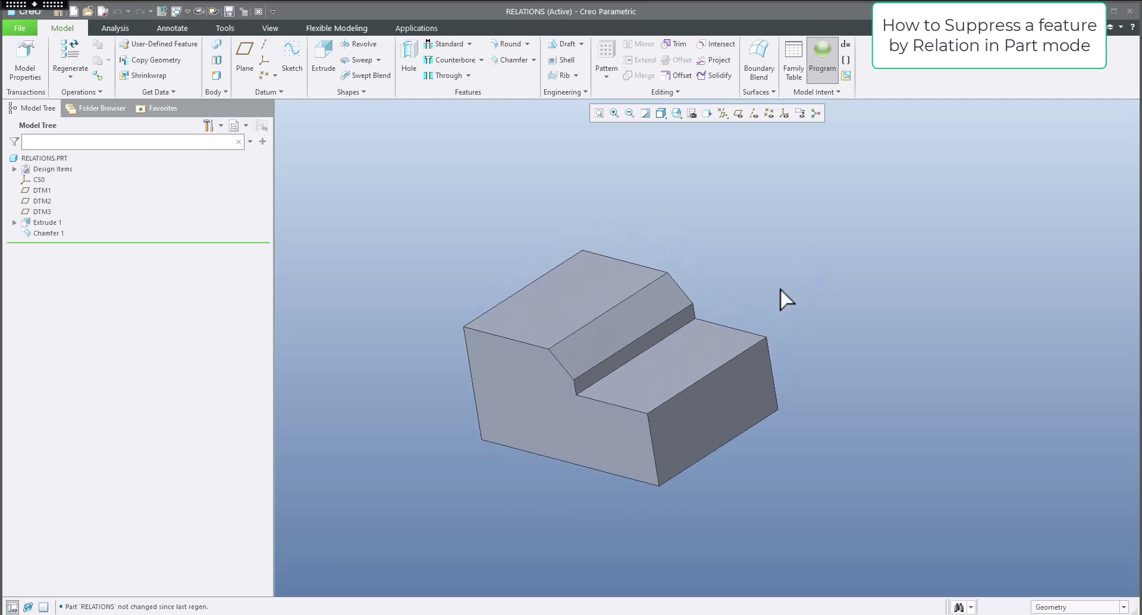
left_click(847, 47)
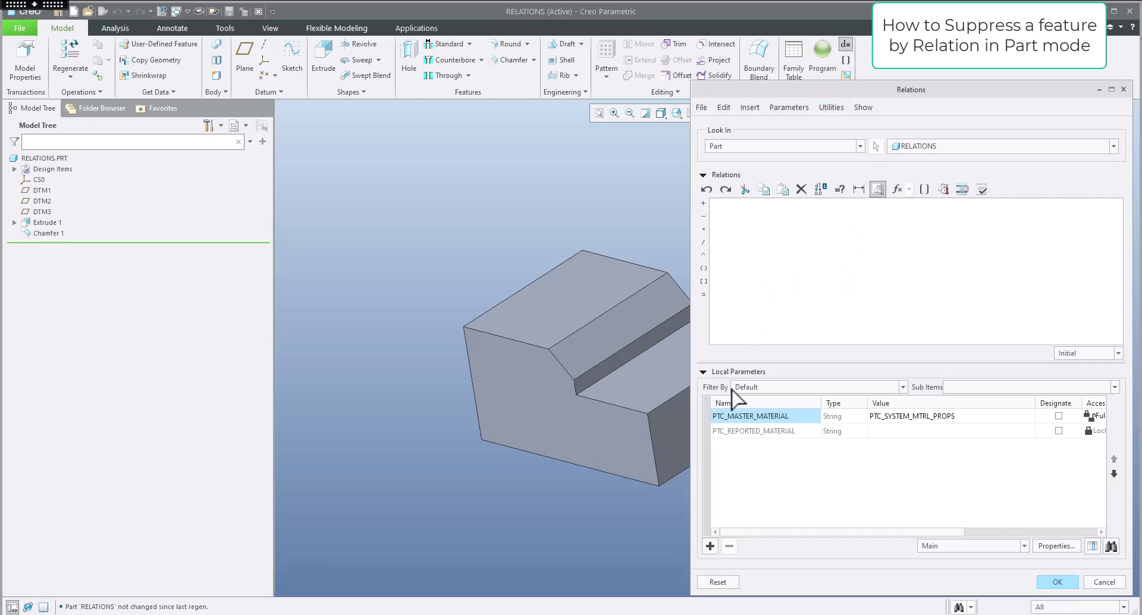
left_click(704, 372)
left_click(703, 372)
left_click(710, 545)
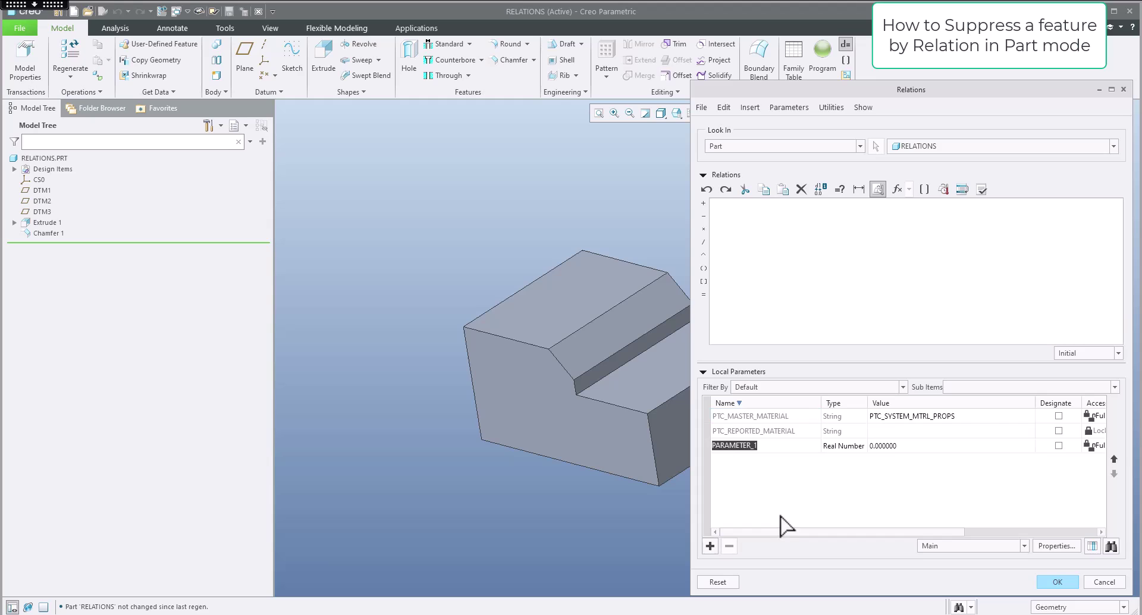
type("chamfer")
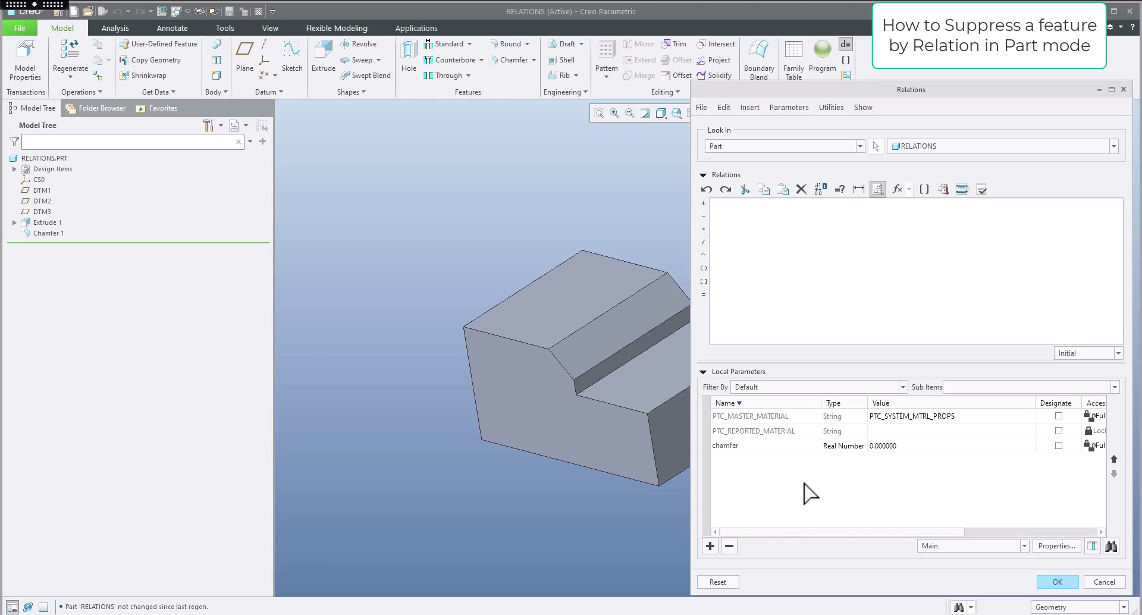
left_click(704, 450)
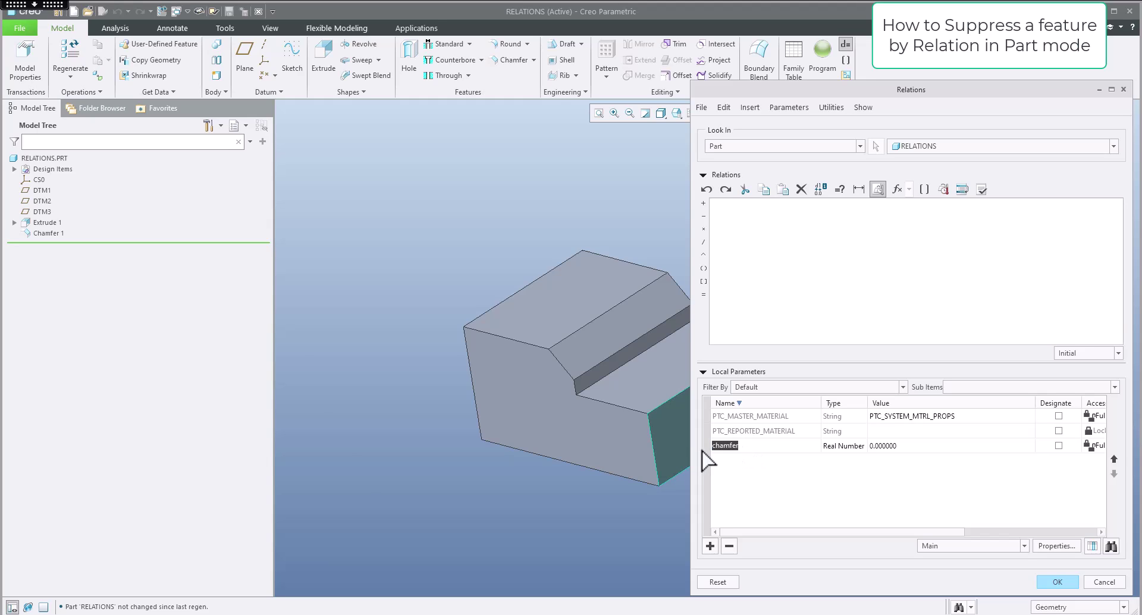
Try the Integer and String types for the CHAMFER parameter, entering the sample text ewewe as its string value.
left_click(845, 446)
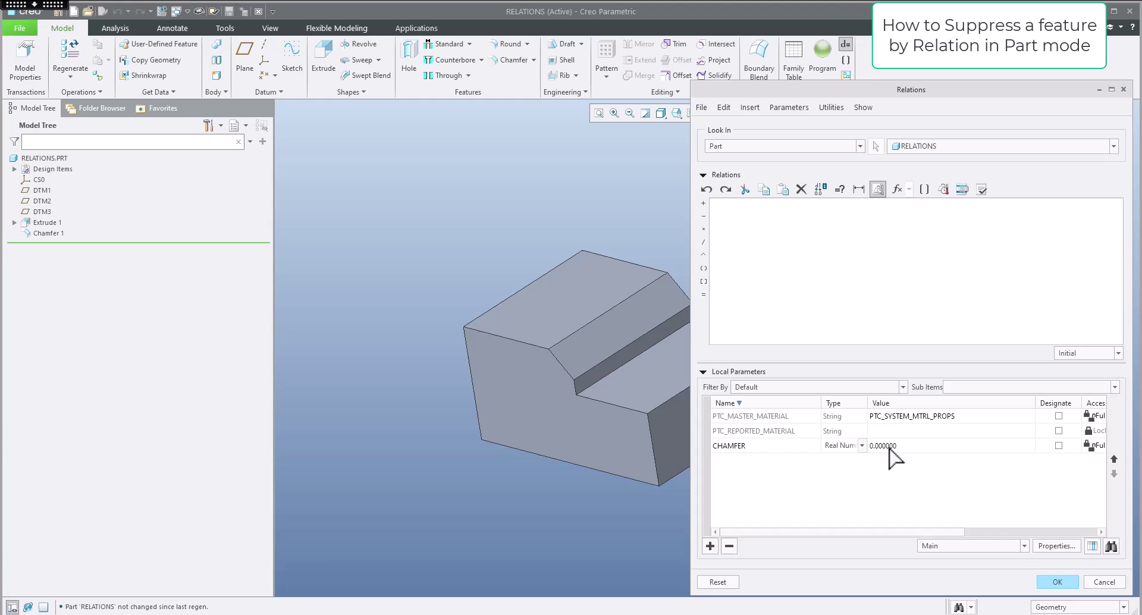
left_click(859, 459)
left_click(861, 446)
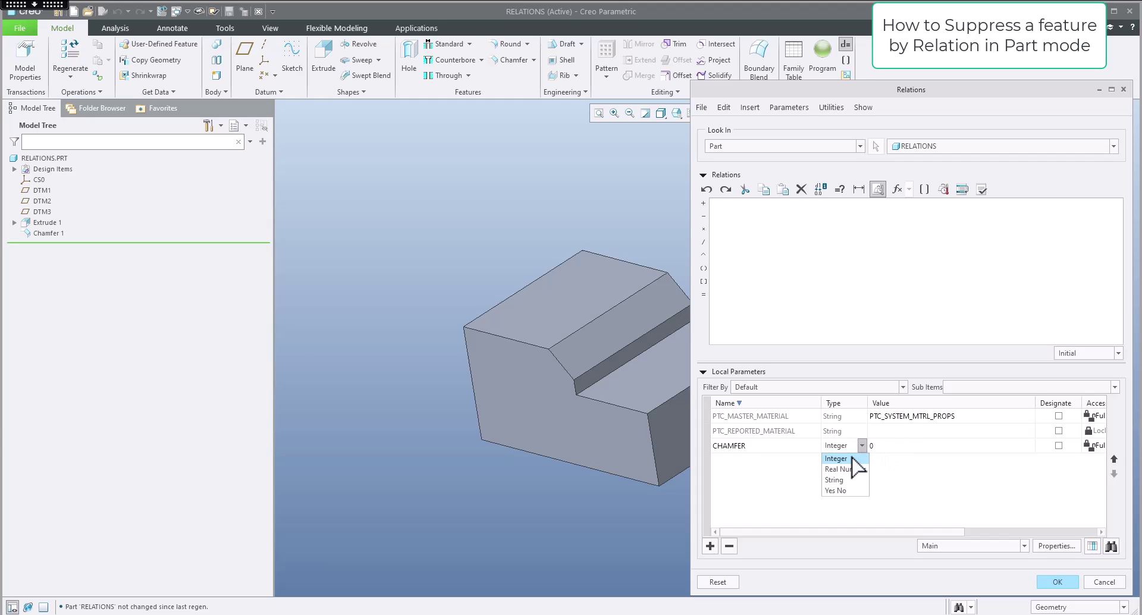
left_click(843, 481)
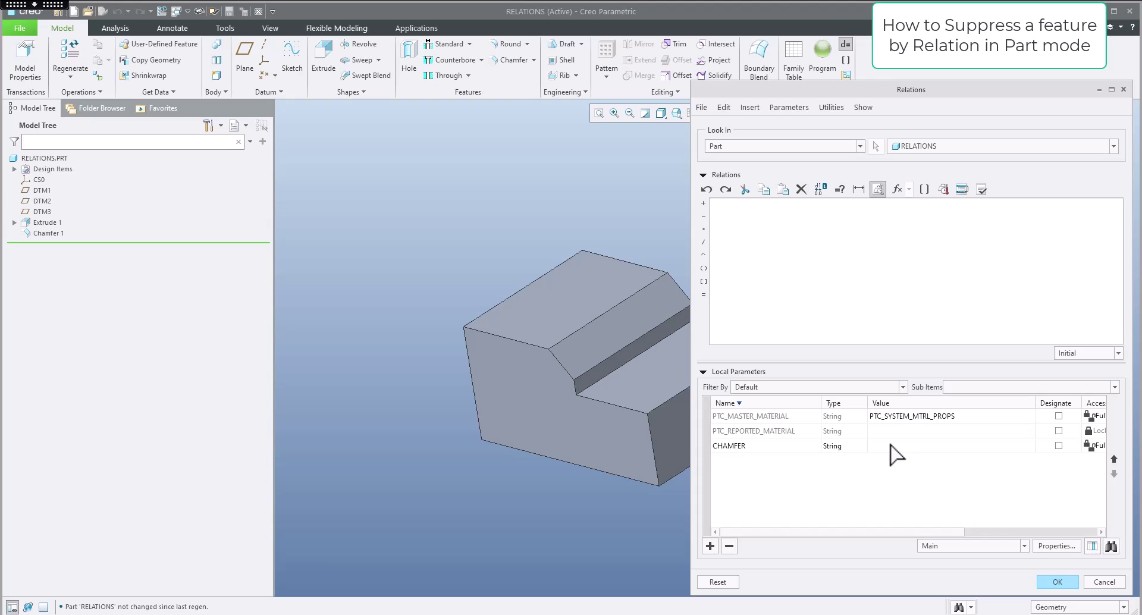
left_click(890, 445)
type("ewewe")
key("ctrl+a")
Set the CHAMFER parameter's type to Yes No and its value to NO.
left_click(857, 448)
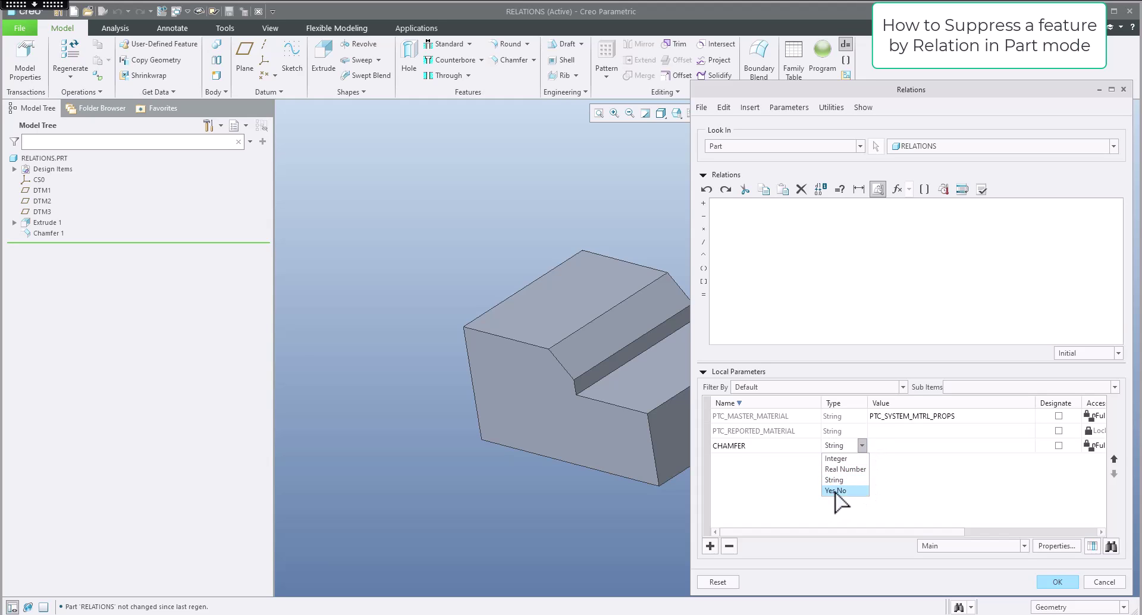
left_click(836, 490)
left_click(951, 446)
left_click(968, 447)
left_click(884, 469)
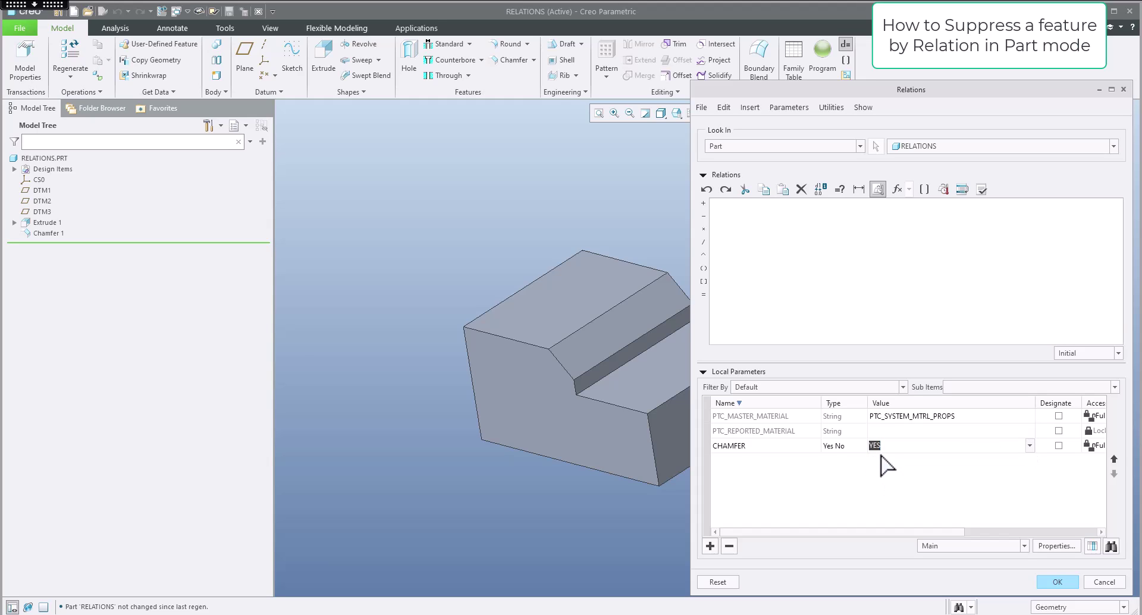
left_click(1030, 446)
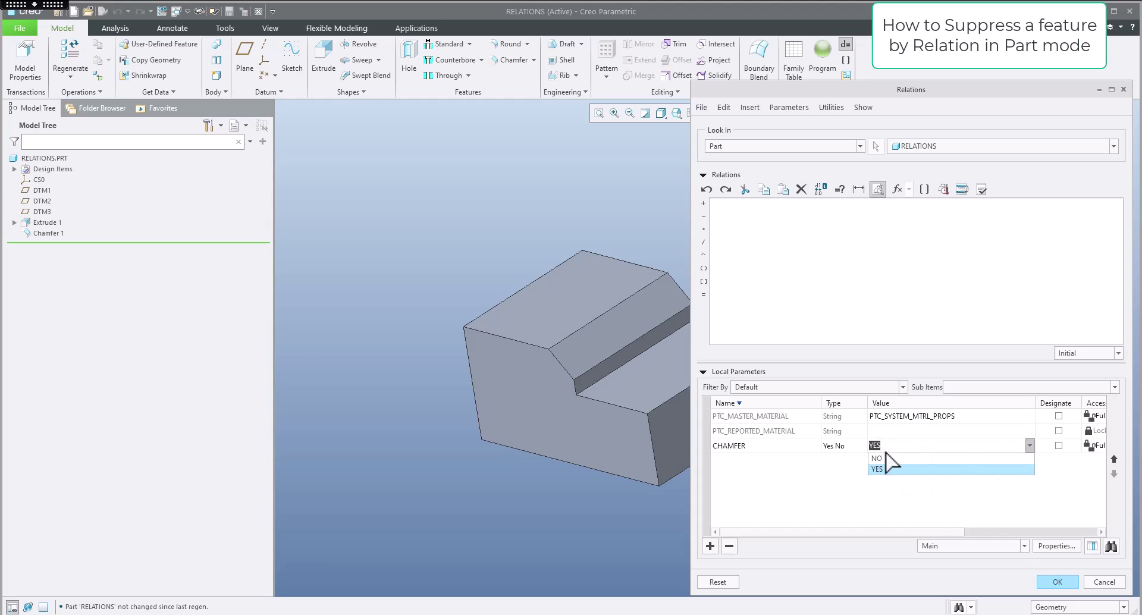
left_click(876, 457)
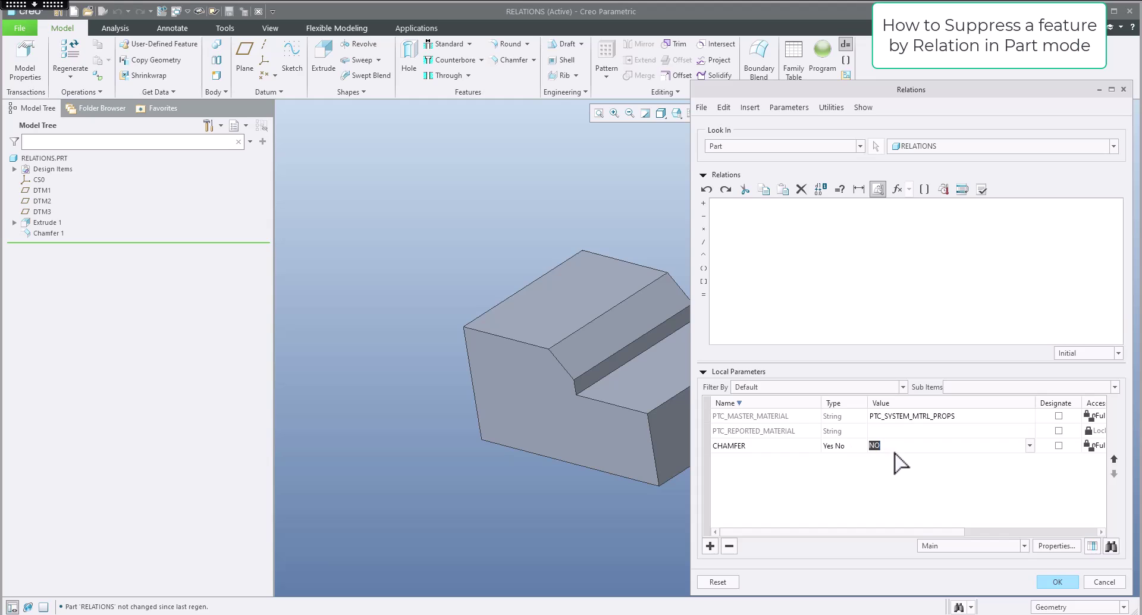
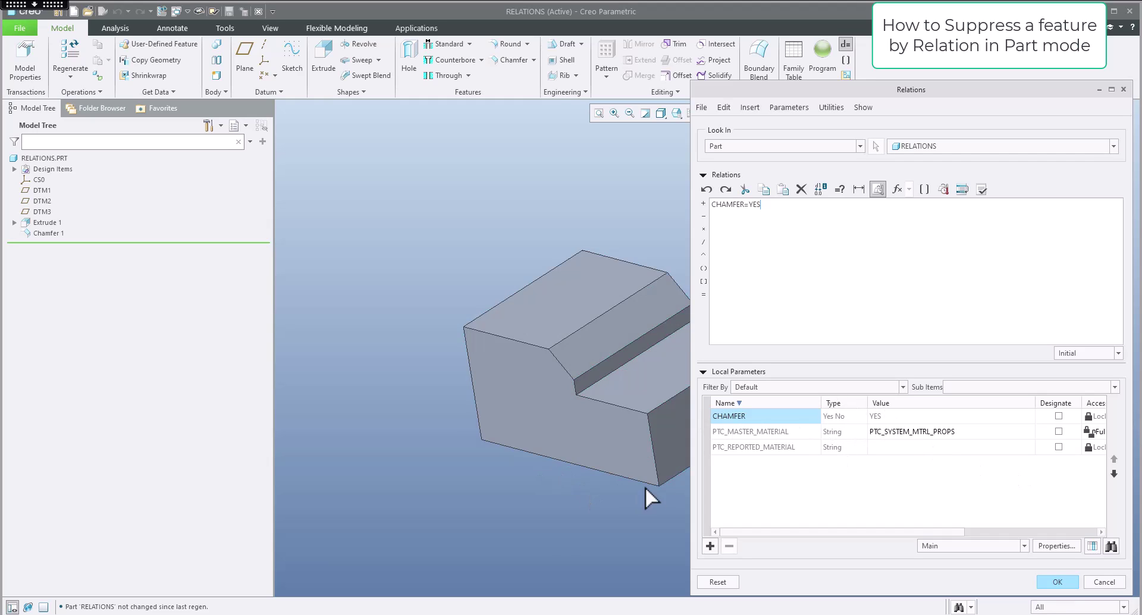
Widen the Relations window to show more parameter columns, change the relation to CHAMFER=NO and verify it.
left_click_drag(698, 483, 580, 484)
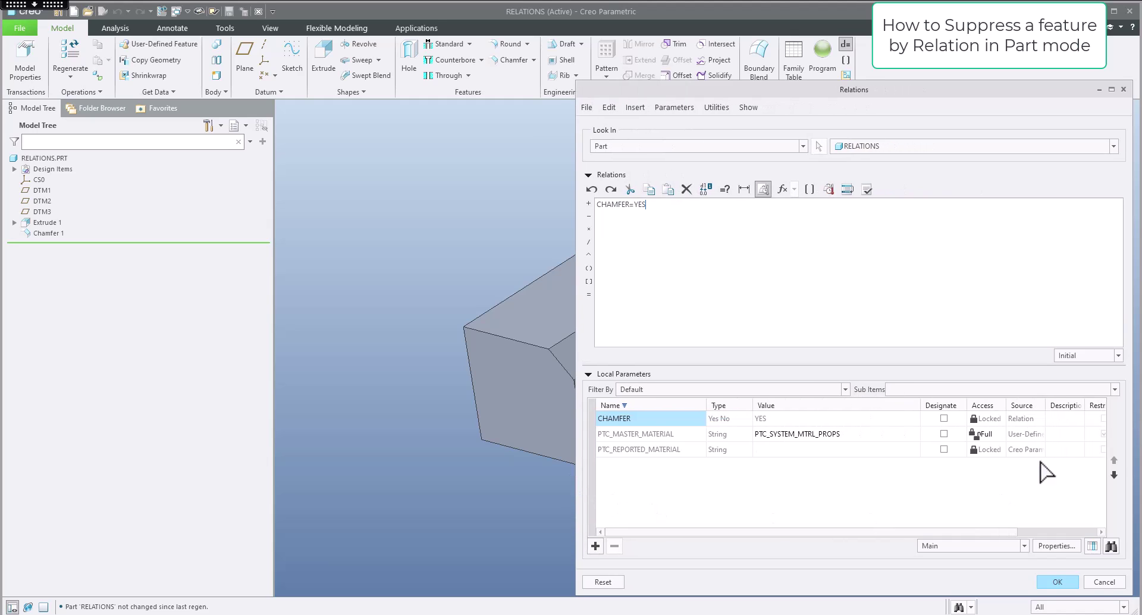
left_click(806, 418)
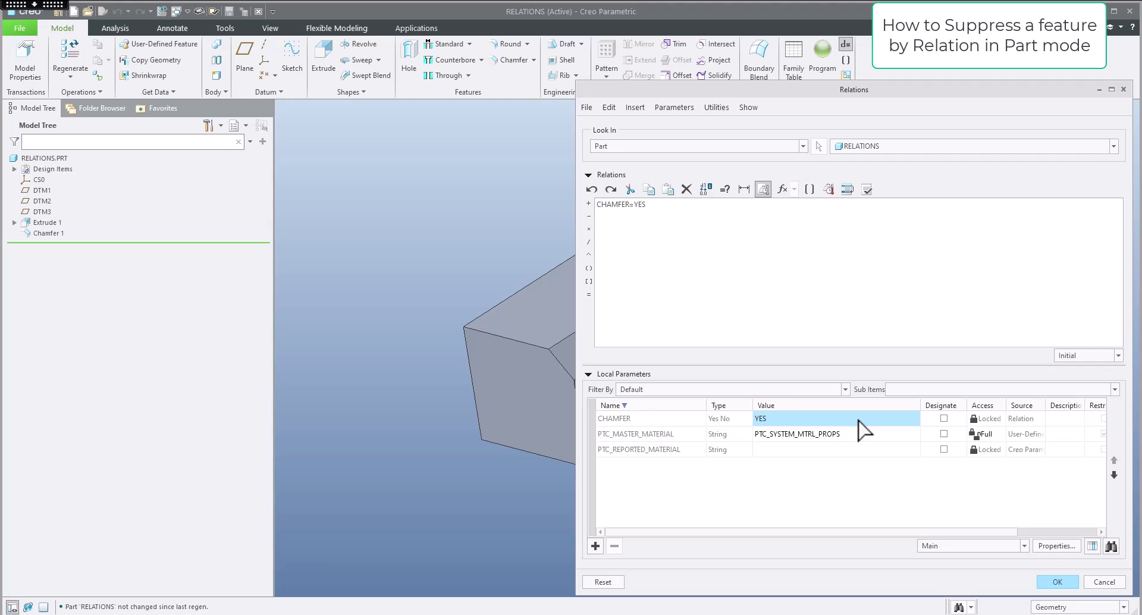
double_click(639, 206)
left_click(867, 189)
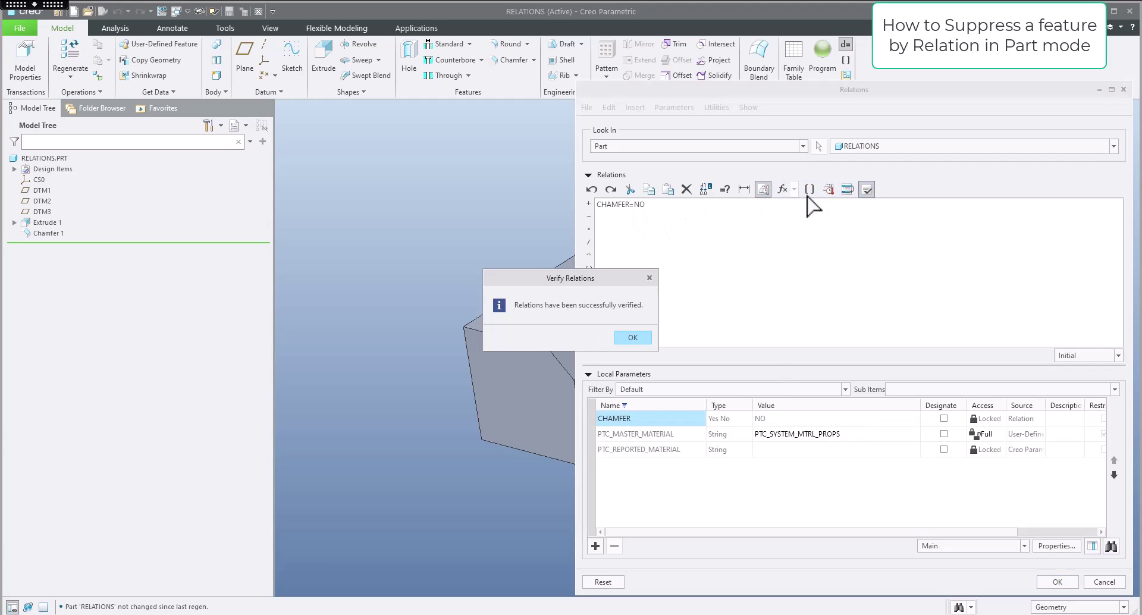
left_click(633, 338)
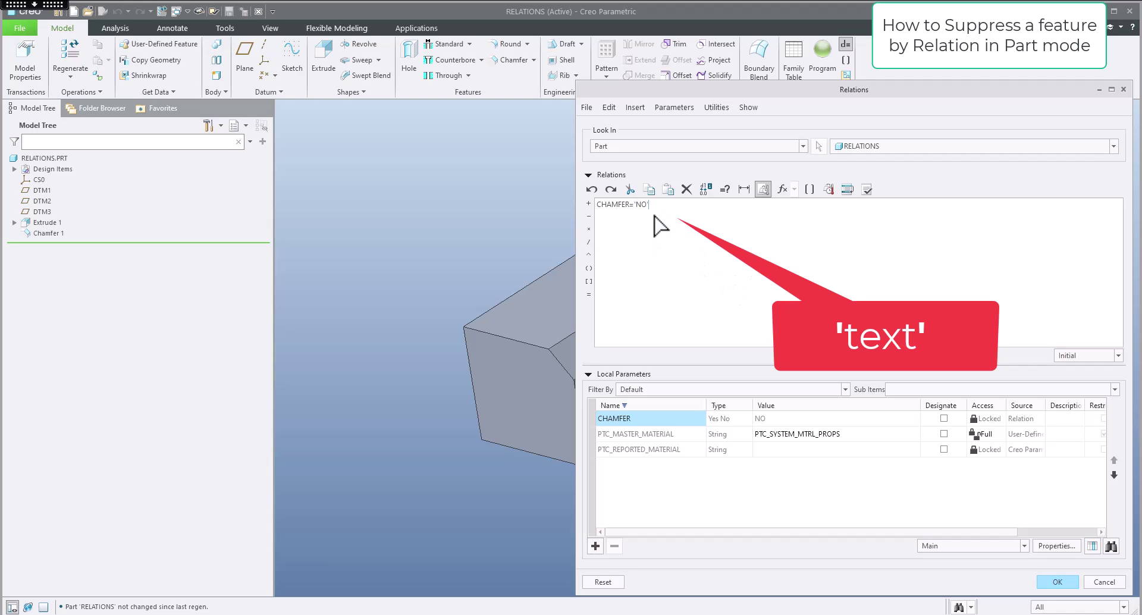
Try text values in the relation, verifying CHAMFER='NO' and the longer CHAMFER='NO asaas '.
left_click(868, 191)
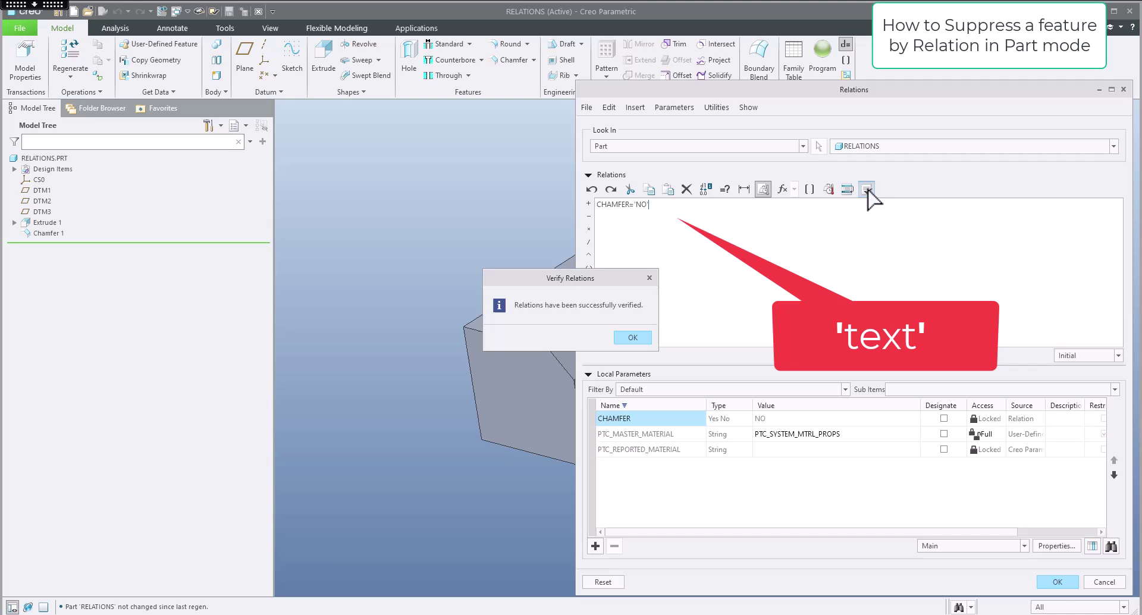
left_click(632, 338)
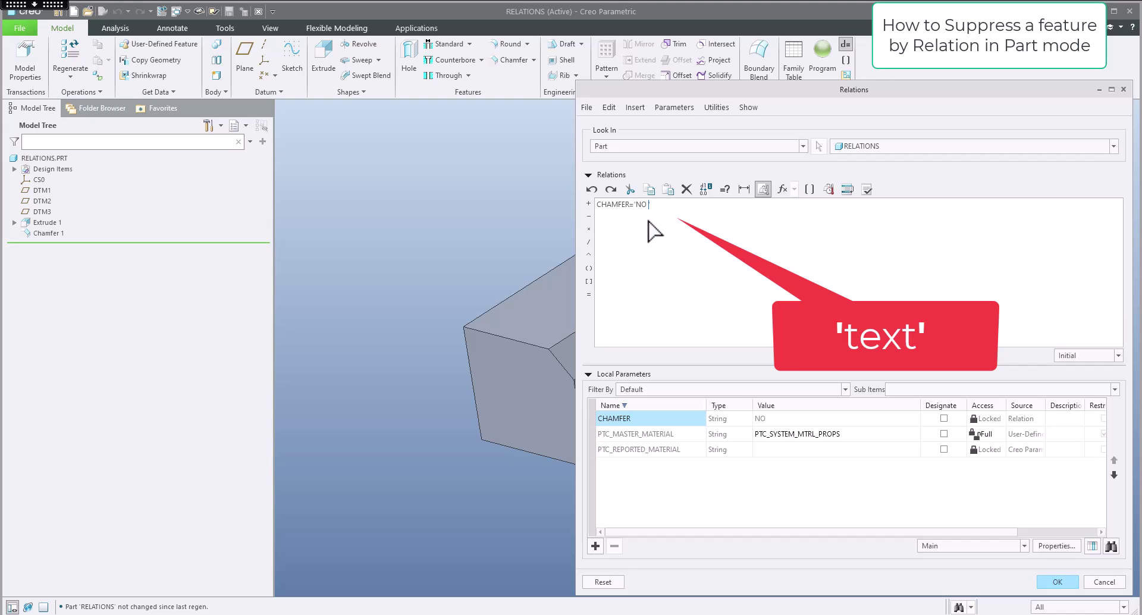
type("'")
left_click(866, 189)
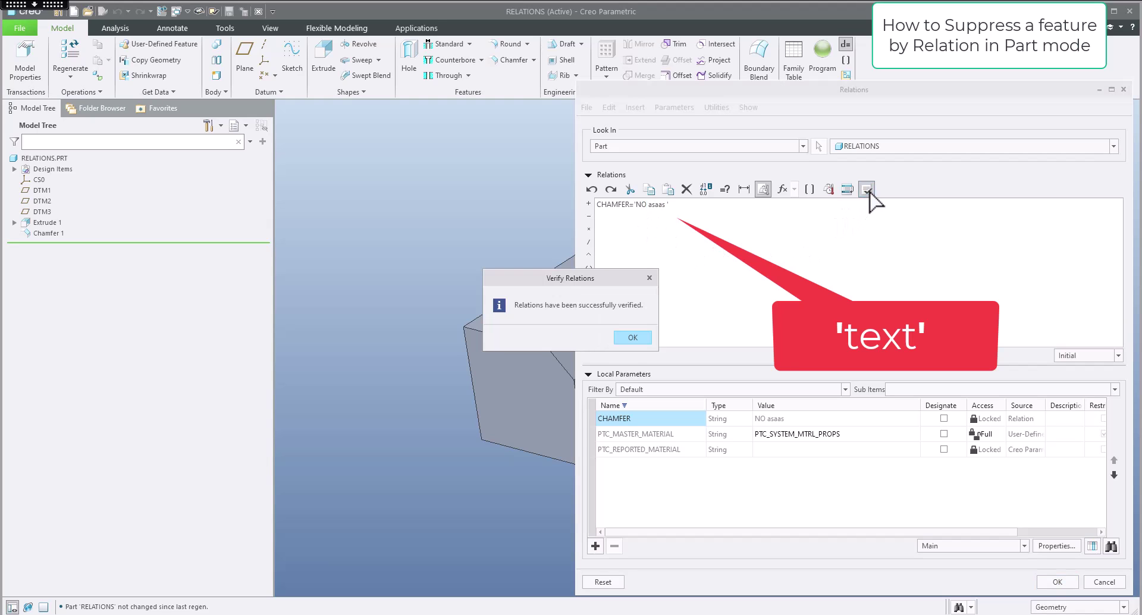
left_click(632, 338)
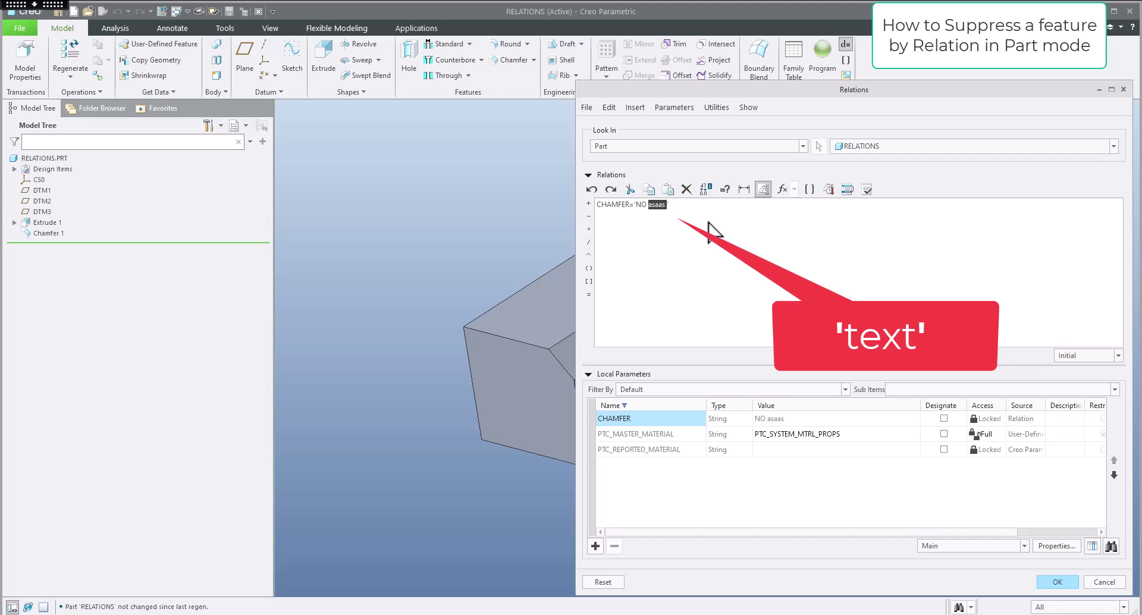
Replace the text relation with CHAMFER=YES and verify the relations.
key("BackSpace")
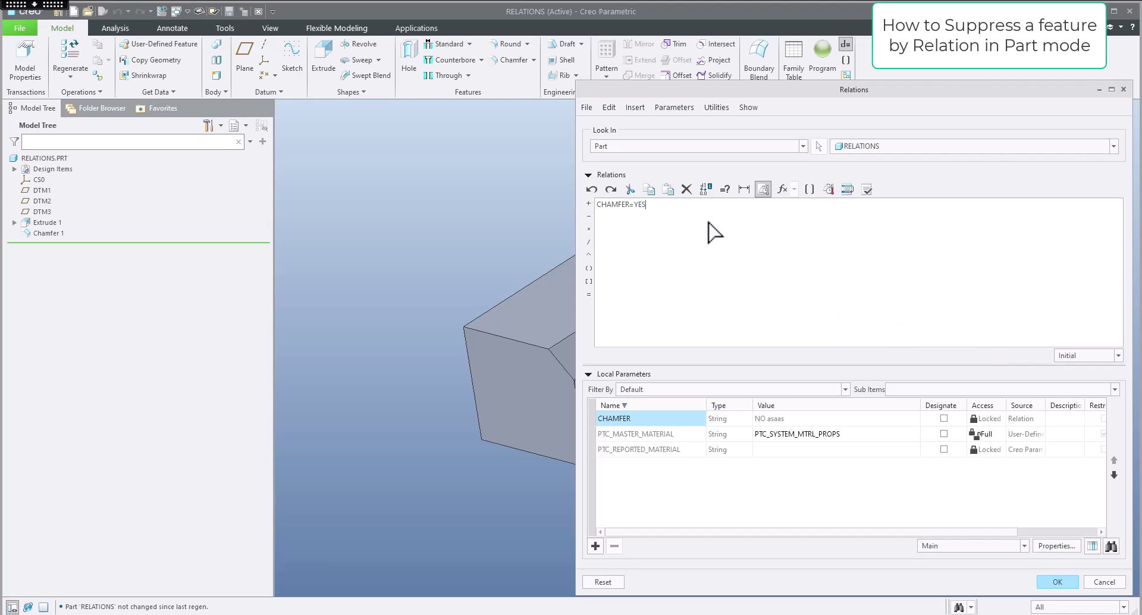
key("ctrl+a")
left_click(713, 232)
left_click(867, 189)
left_click(651, 330)
Delete the CHAMFER=YES relation, leaving the relations editor empty, and bring the chamfered part into view.
key("ctrl+a")
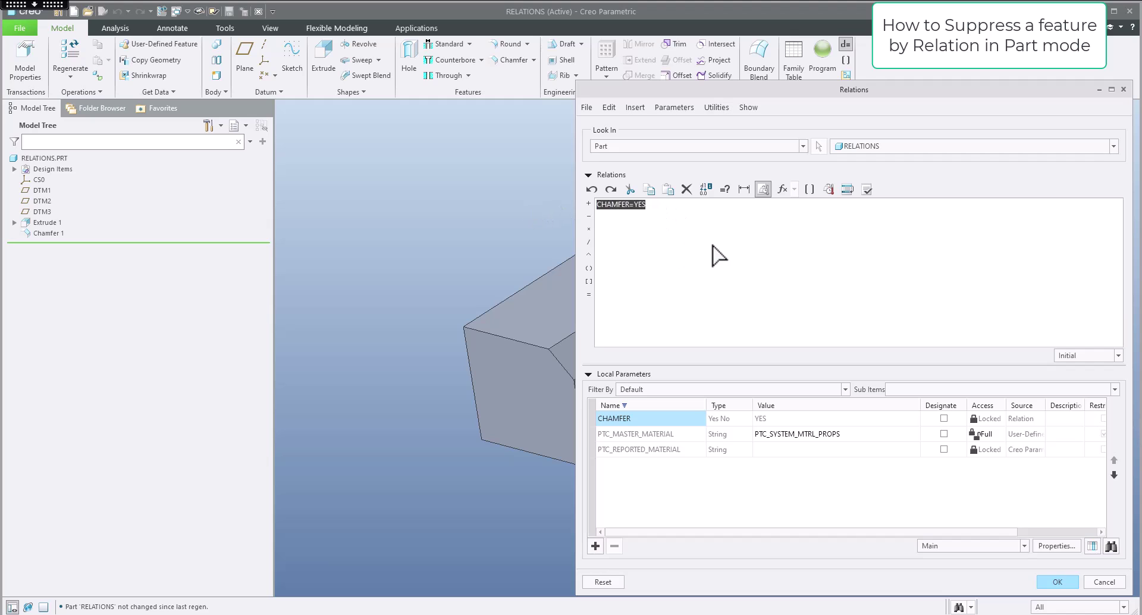
key("Delete")
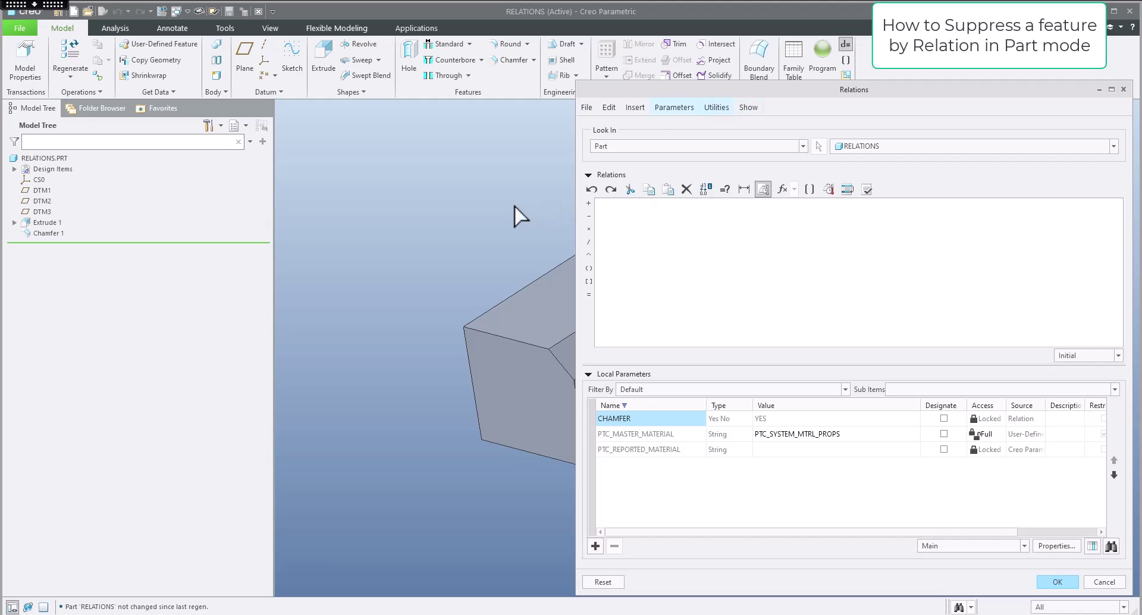
scroll(464, 310, "down", 3)
scroll(480, 310, "up", 4)
scroll(480, 310, "down", 3)
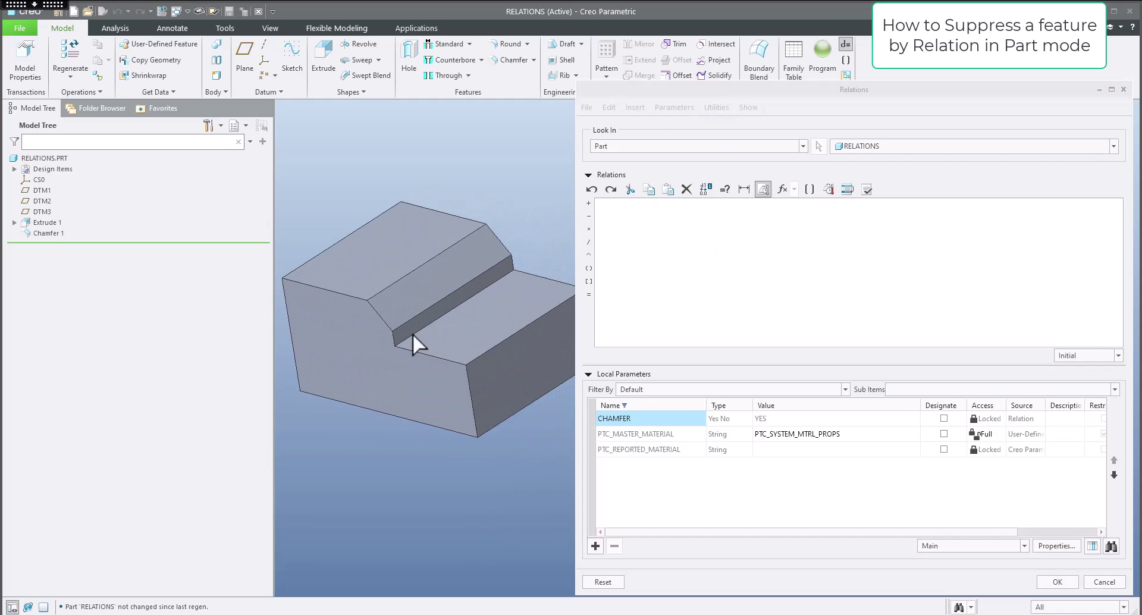
Display the stepped extrusion's dimensions for use in the relations, switching between their symbols and values.
scroll(413, 333, "up", 4)
left_click(490, 383)
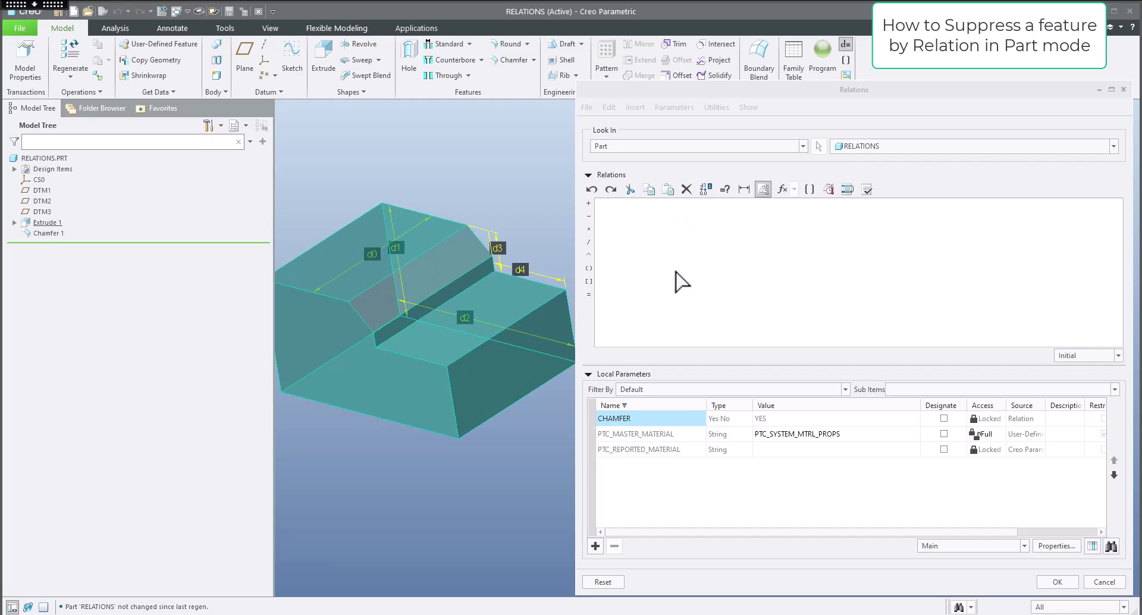
left_click(705, 190)
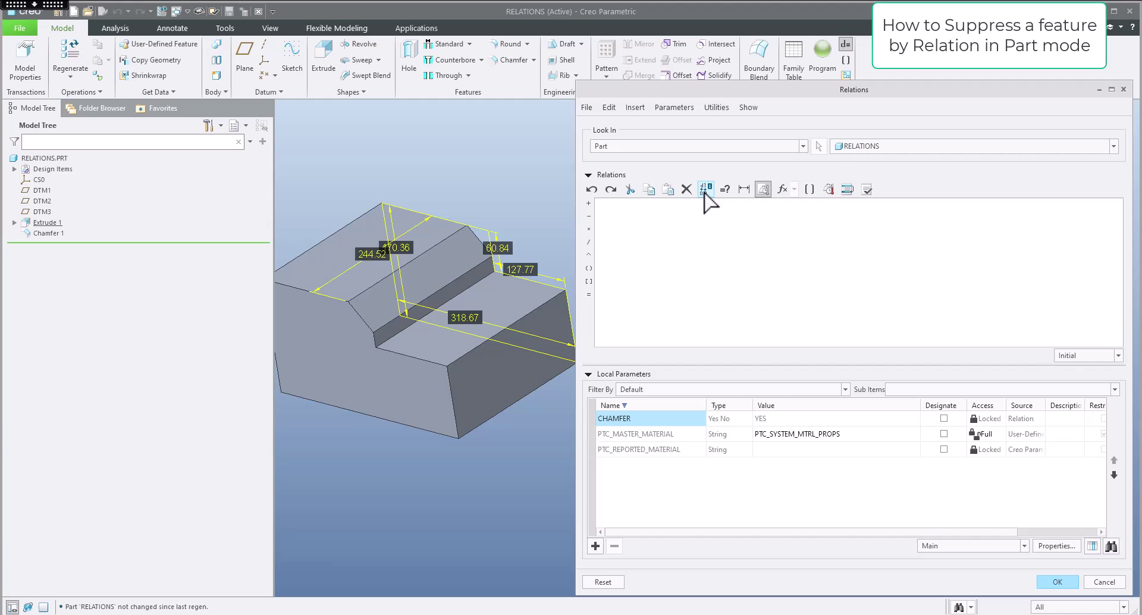
left_click(706, 190)
left_click(706, 190)
left_click(706, 190)
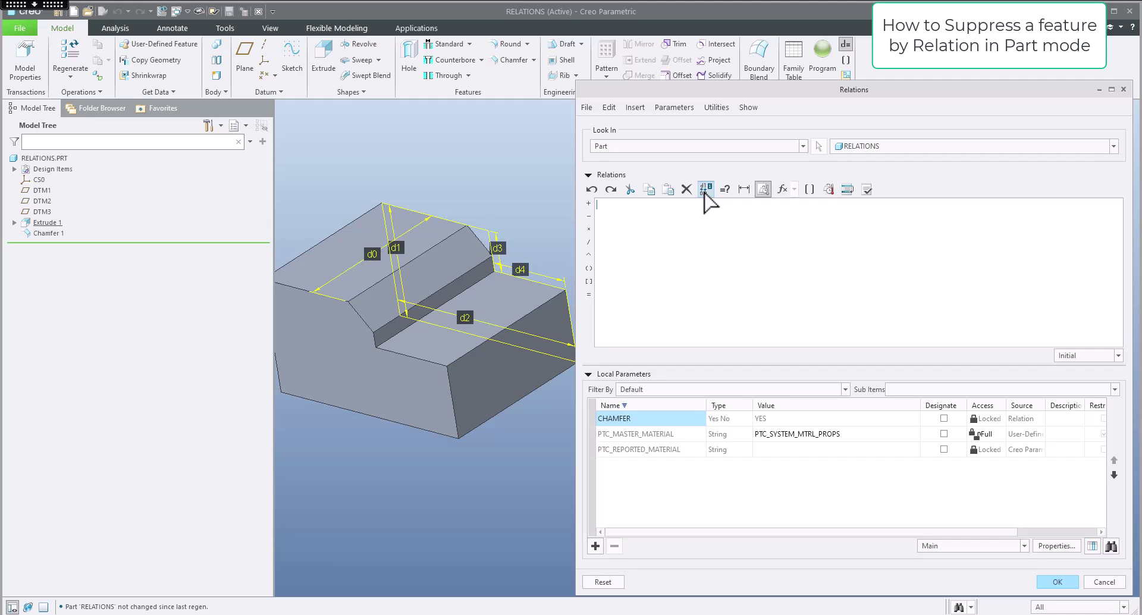
left_click(706, 190)
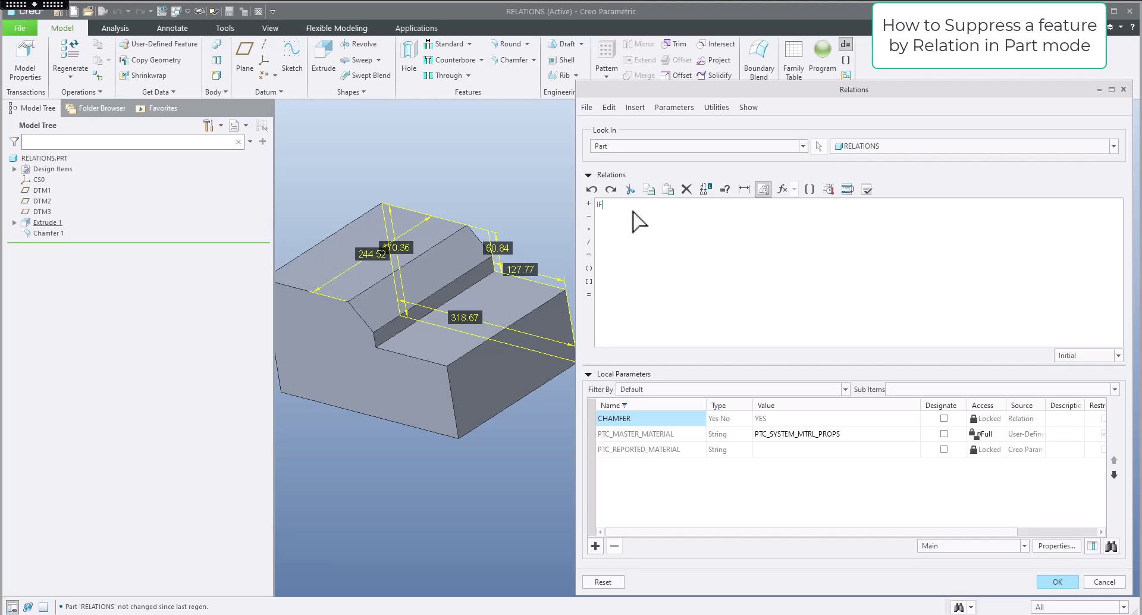
Write a relation setting CHAMFER=YES IF d0>200, ELSE CHAMFER=NO, closed with ENDIF, using the extrusion depth; verify and accept it.
left_click(366, 255)
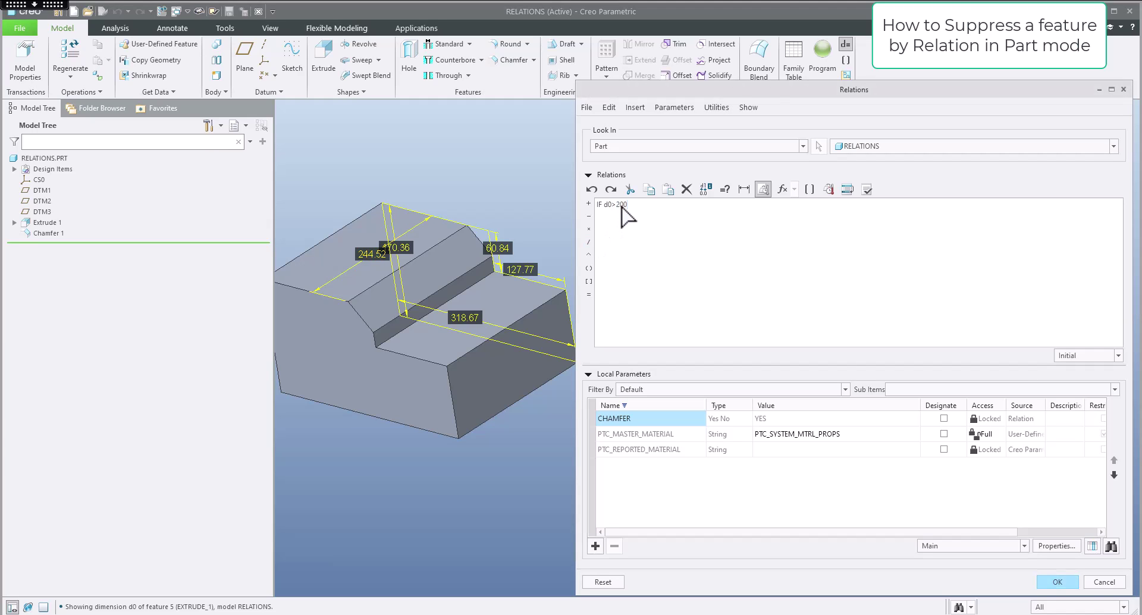
type("CHAMFER=YES")
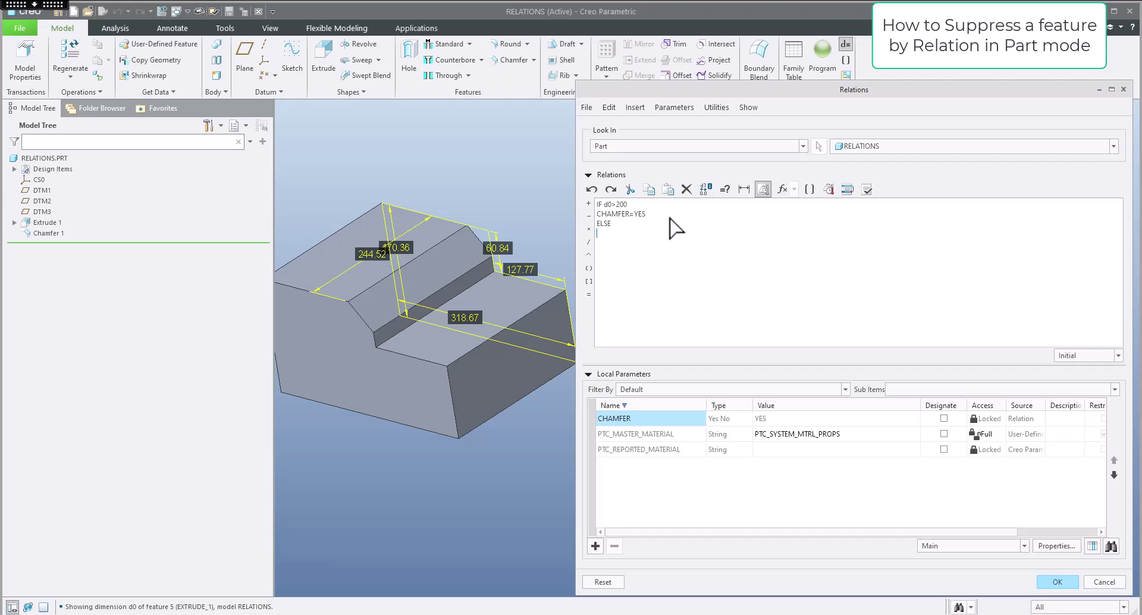
type("CHAMFER=YES")
left_click(867, 191)
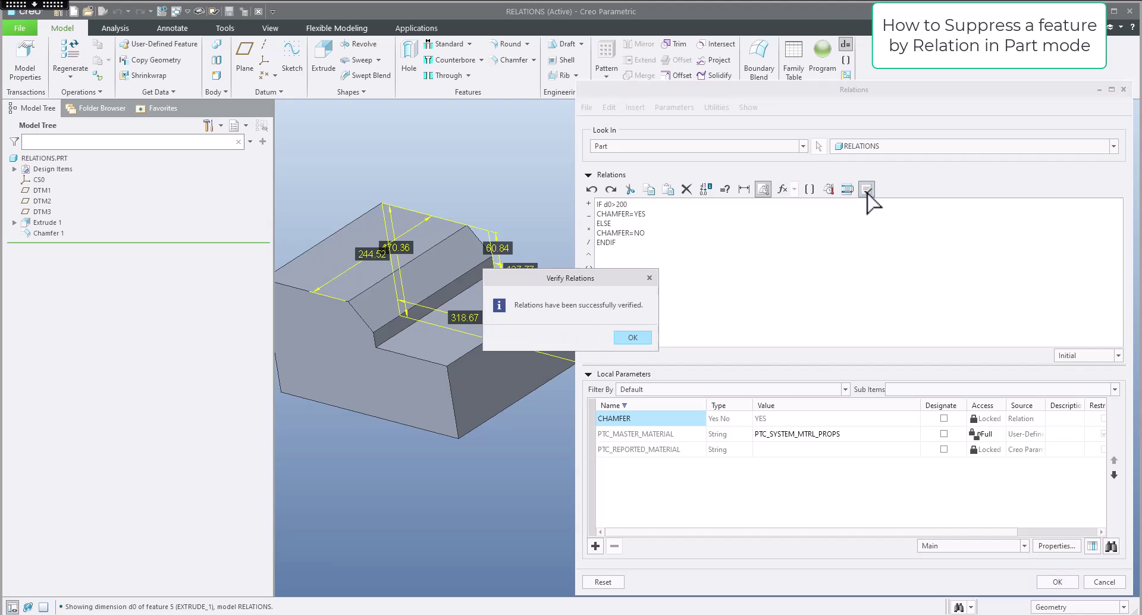
left_click(633, 338)
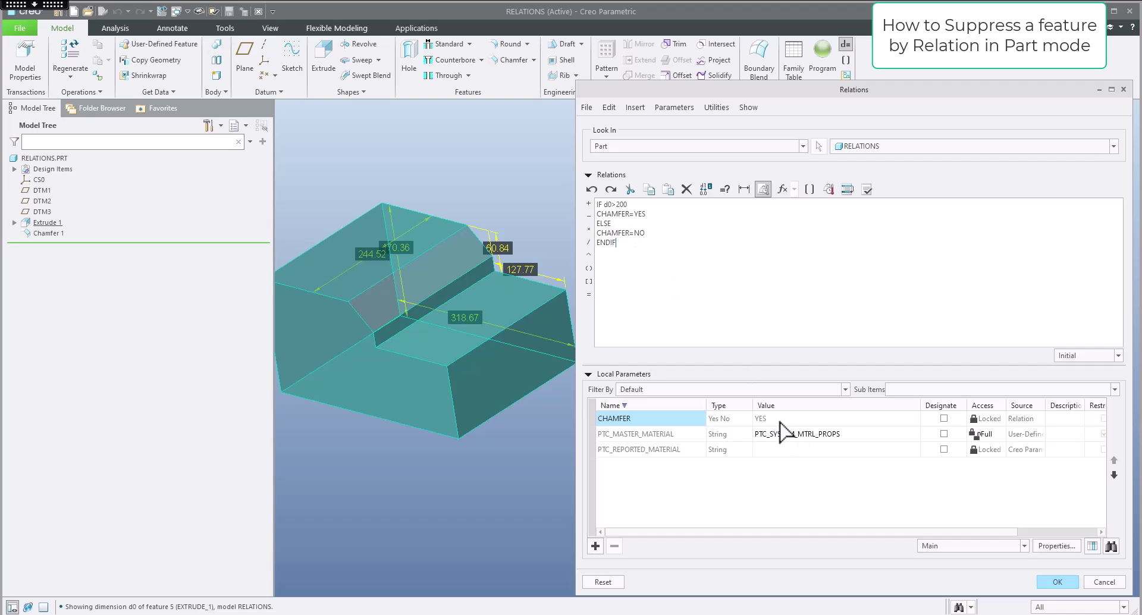
left_click(1060, 583)
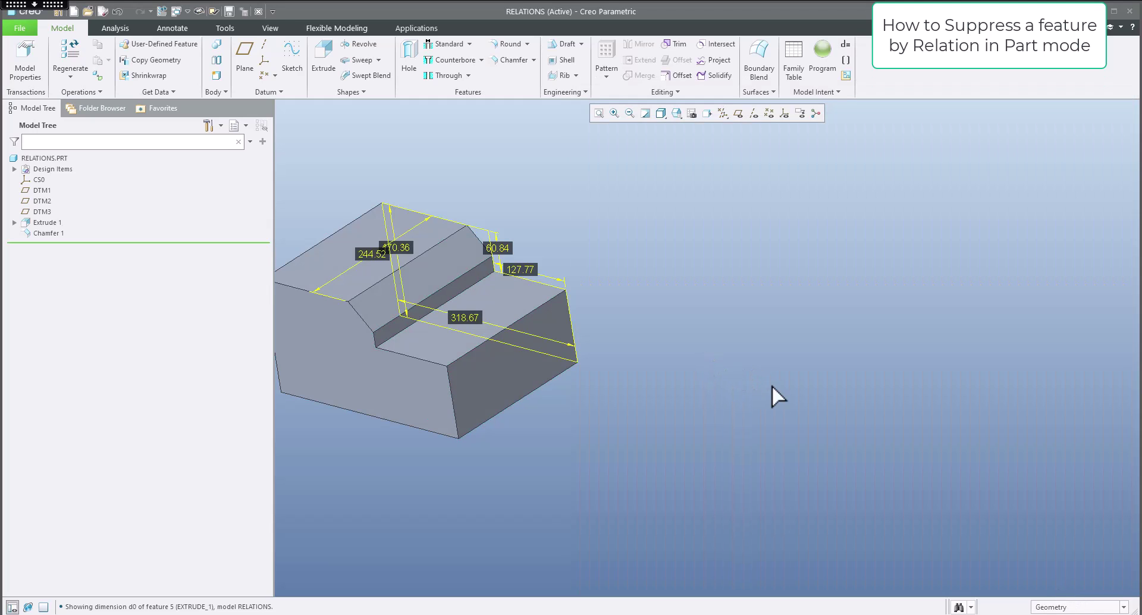
Shorten the extrusion depth to below 200, regenerate the part and check the CHAMFER parameter's value.
double_click(419, 388)
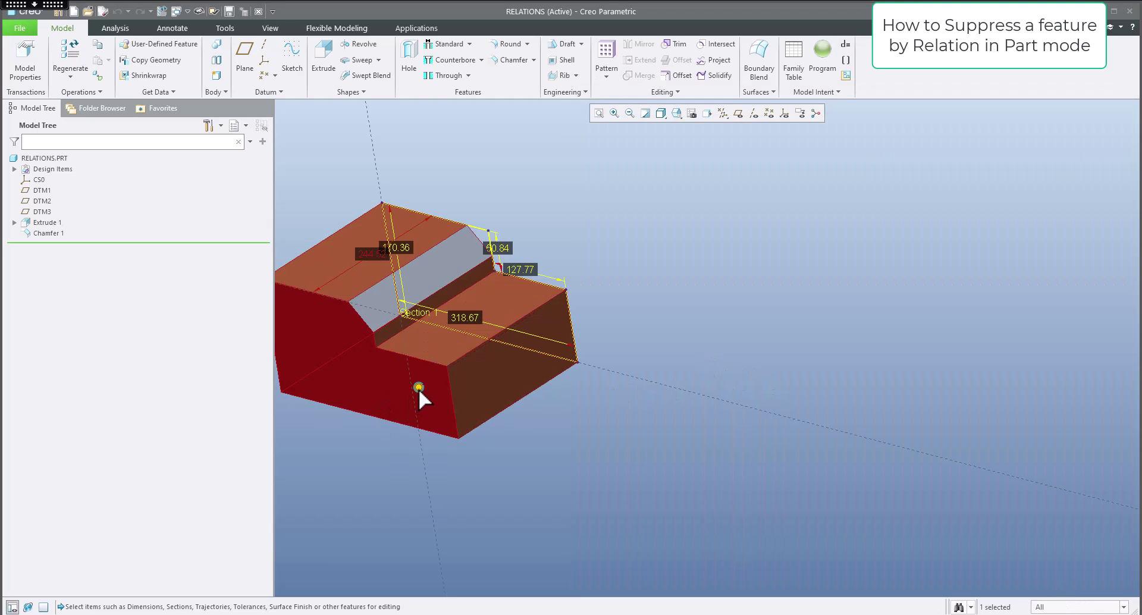
key("ctrl+g")
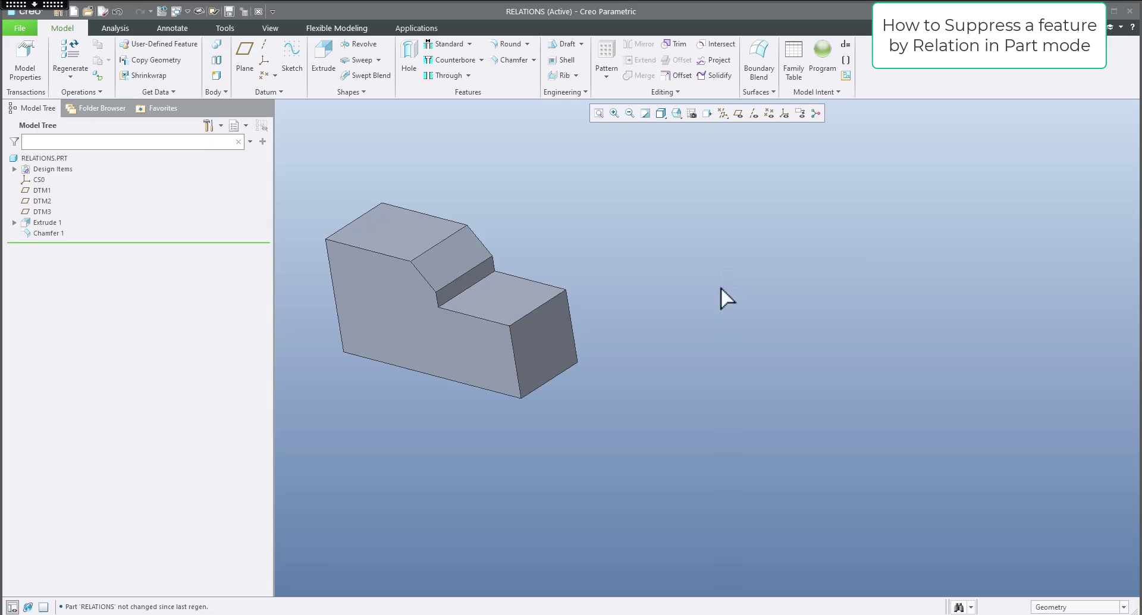
left_click(845, 44)
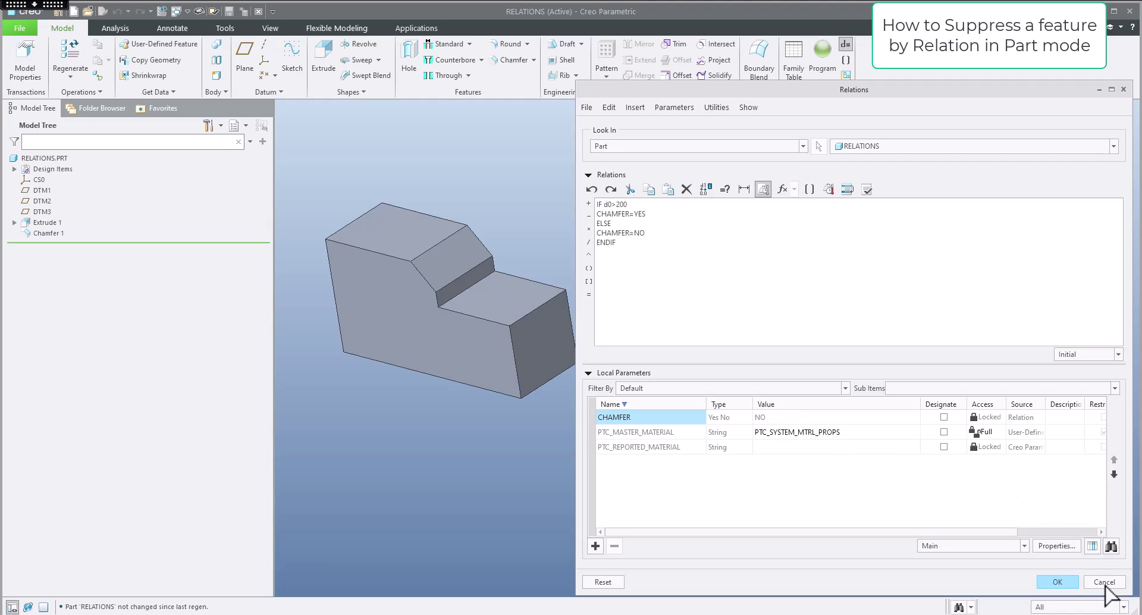
left_click(1061, 583)
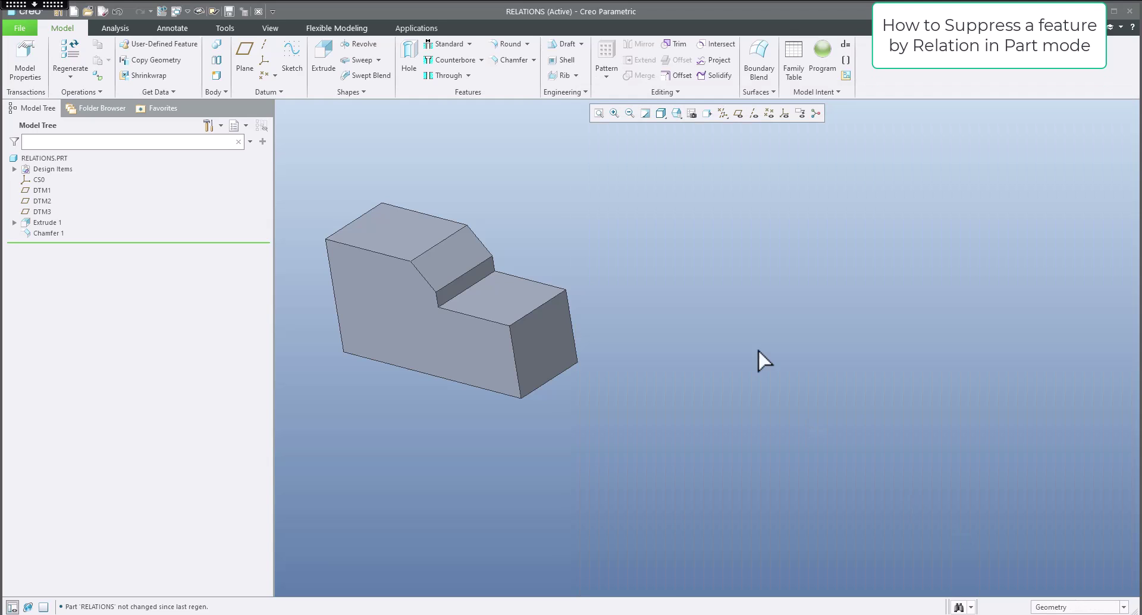
Lengthen the extrusion depth to above 200, regenerate the part and check the CHAMFER parameter again.
double_click(507, 351)
key("ctrl+g")
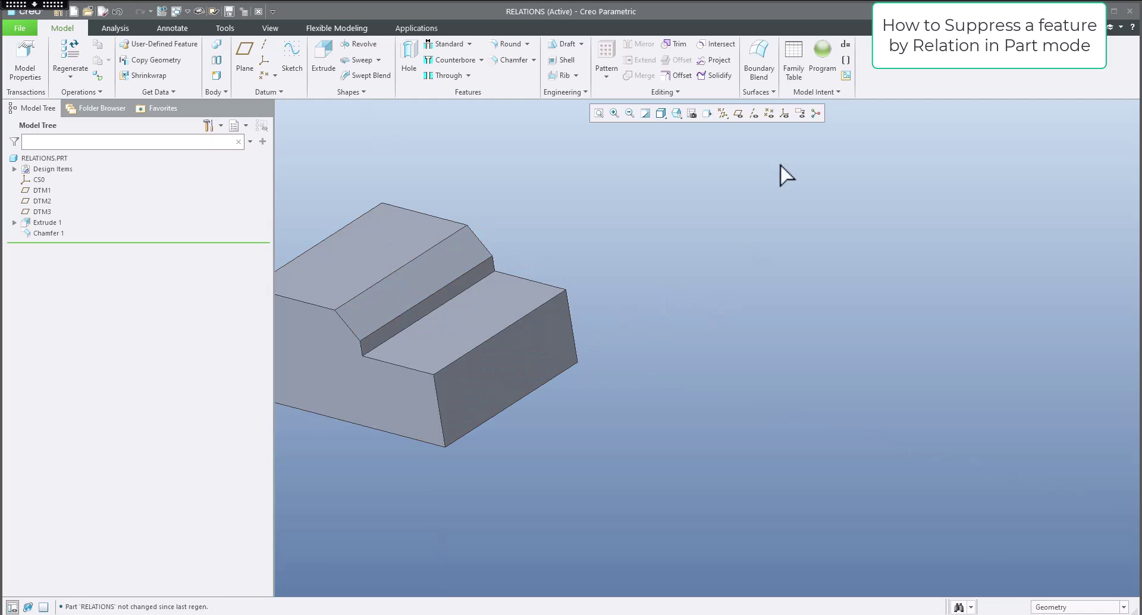
left_click(845, 46)
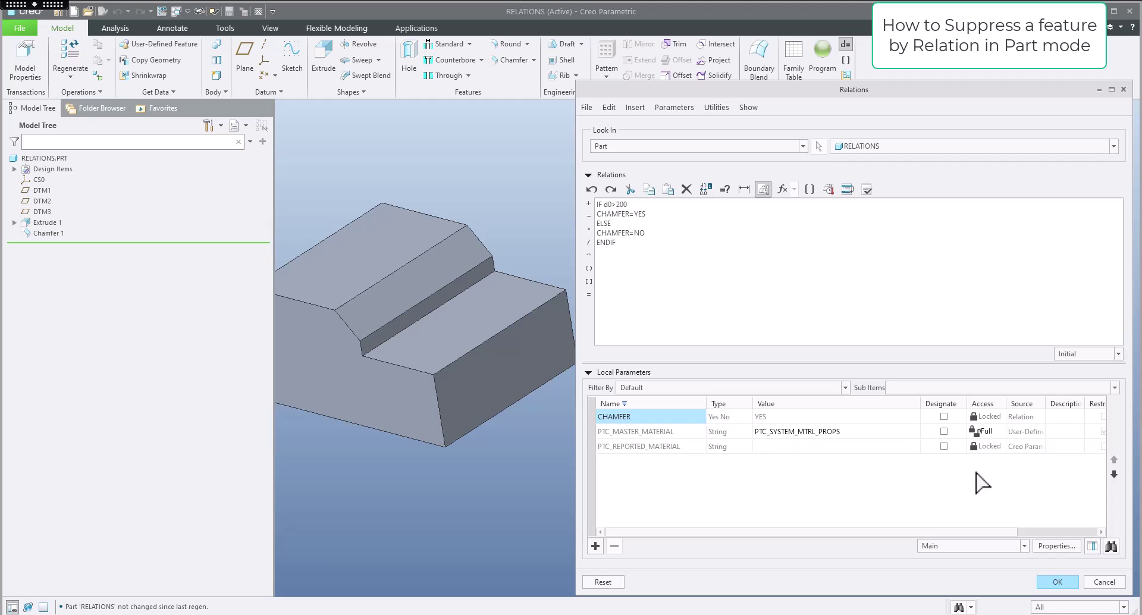
left_click(1057, 582)
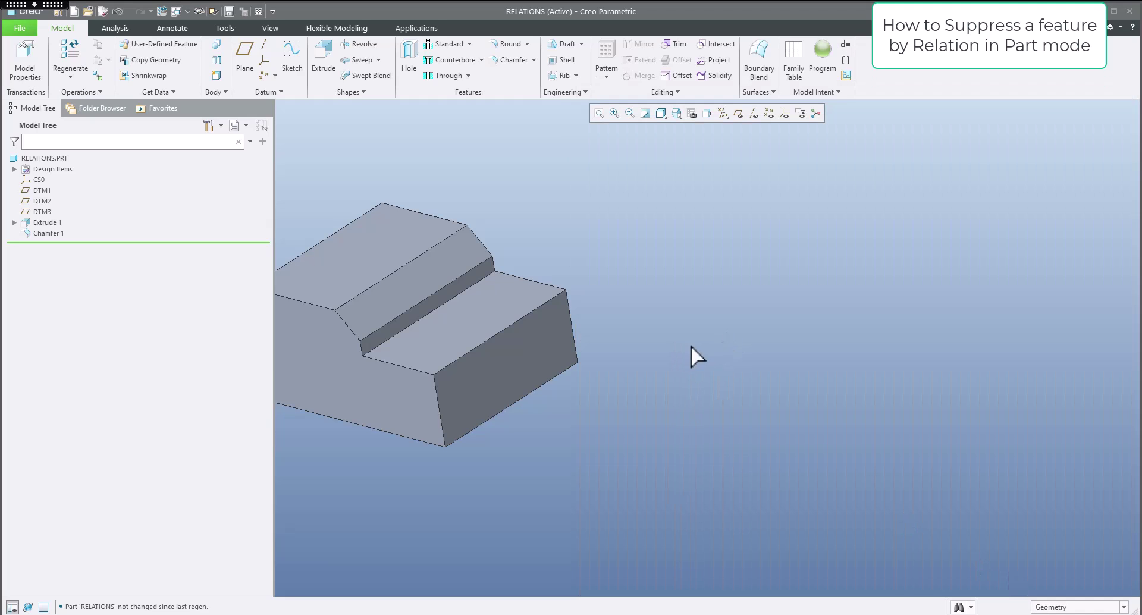
Open the part program for editing and insert IF CHAMFER=YES just before the chamfer's ADD FEATURE block.
mouse_move(691, 345)
middle_mouse_down("shift")
mouse_move(722, 345)
mouse_move(723, 312)
middle_mouse_up("shift")
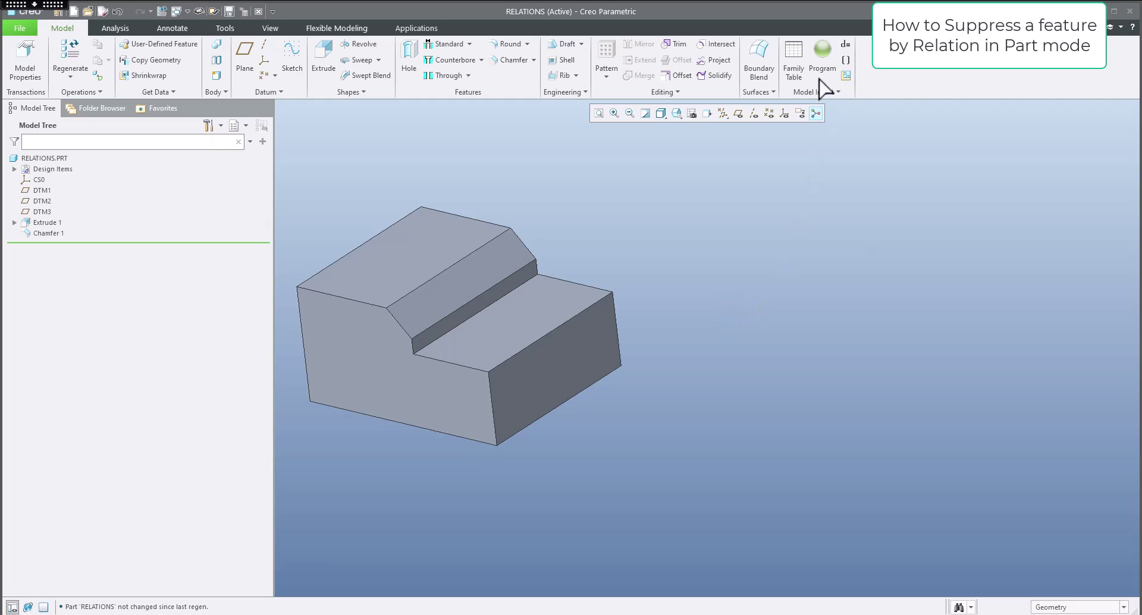
left_click(822, 57)
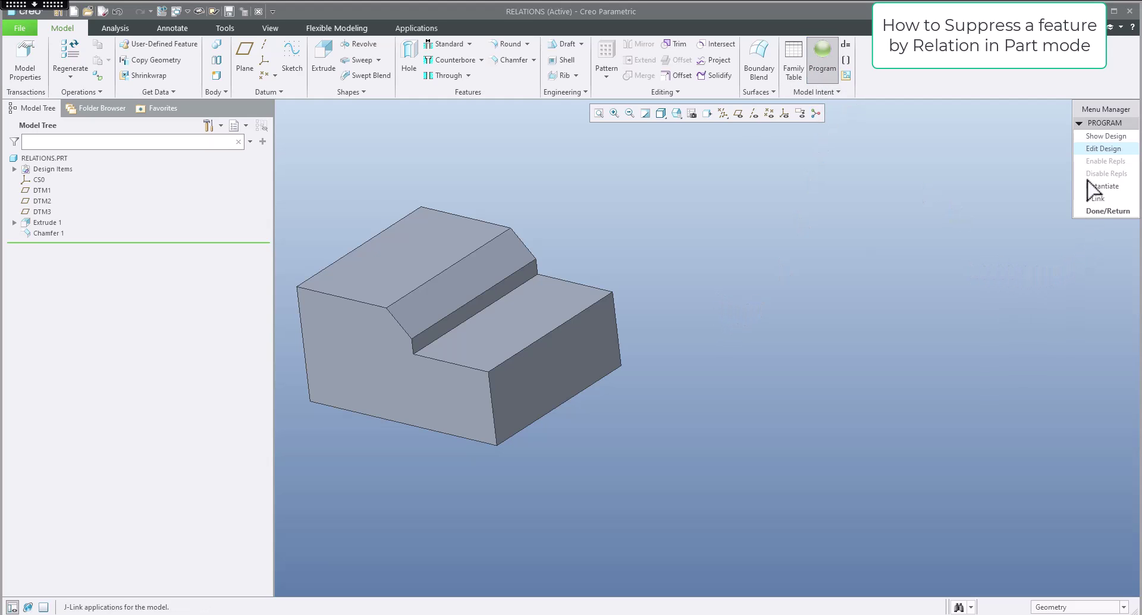
left_click(1102, 148)
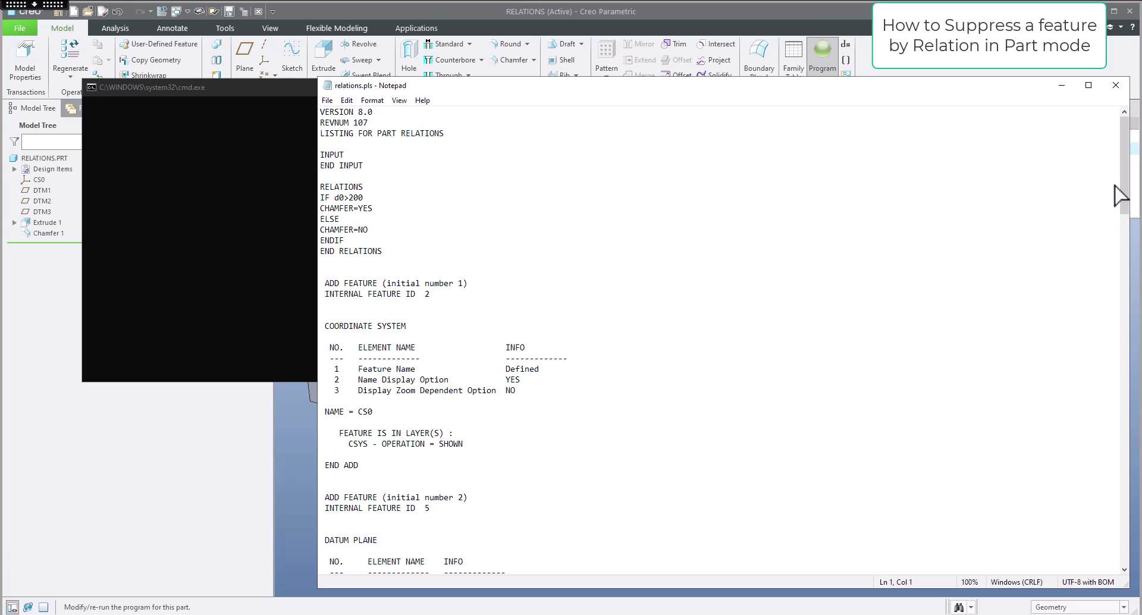
left_click_drag(1124, 191, 1133, 578)
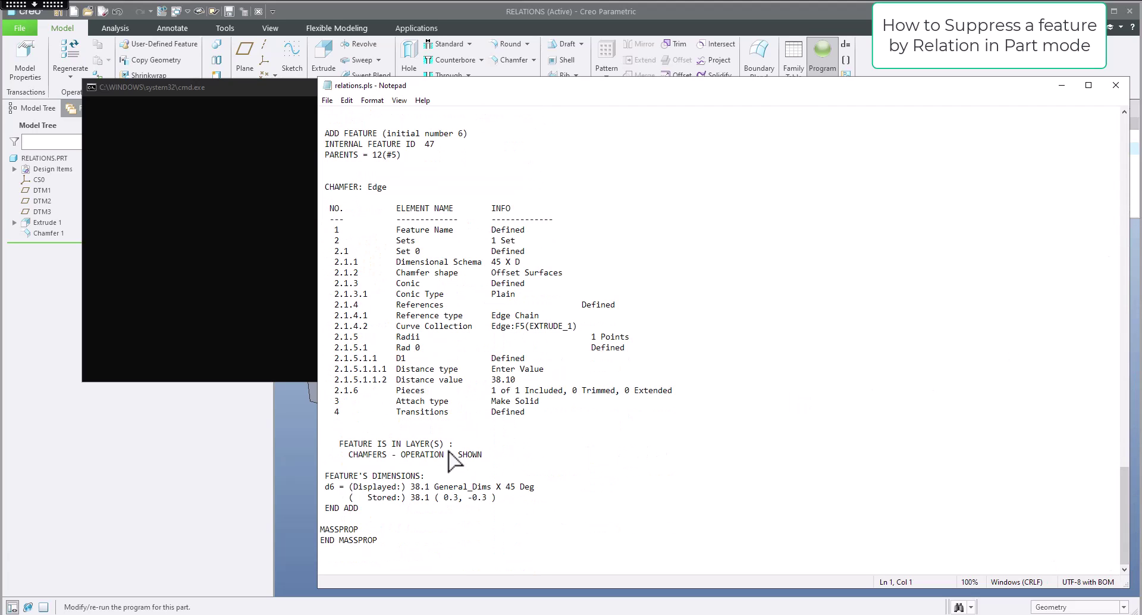
scroll(366, 187, "up", 2)
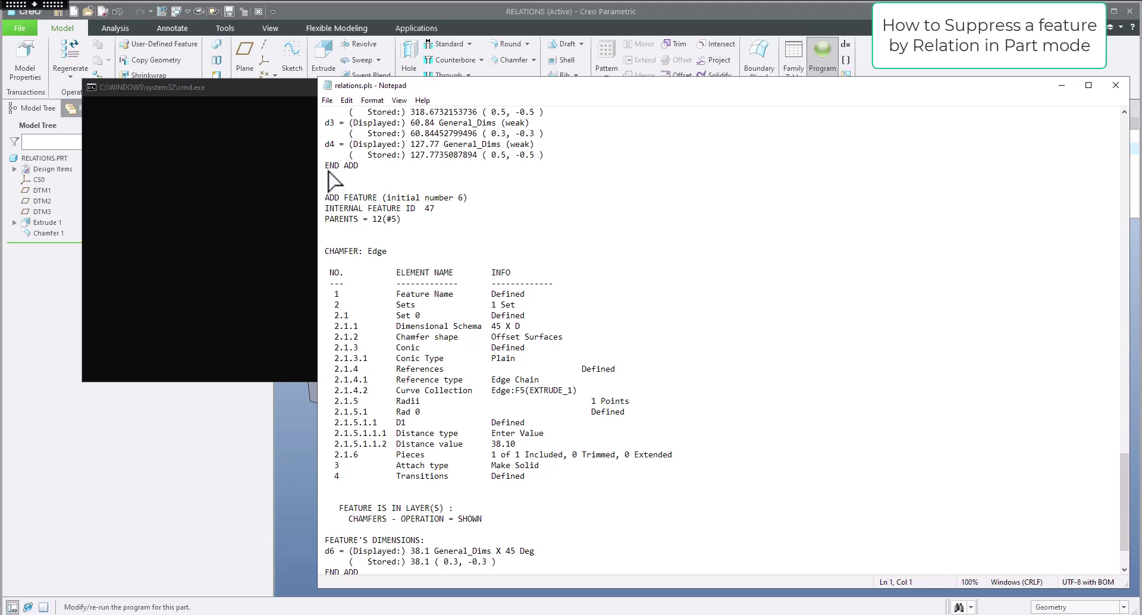
left_click(329, 179)
key("Return")
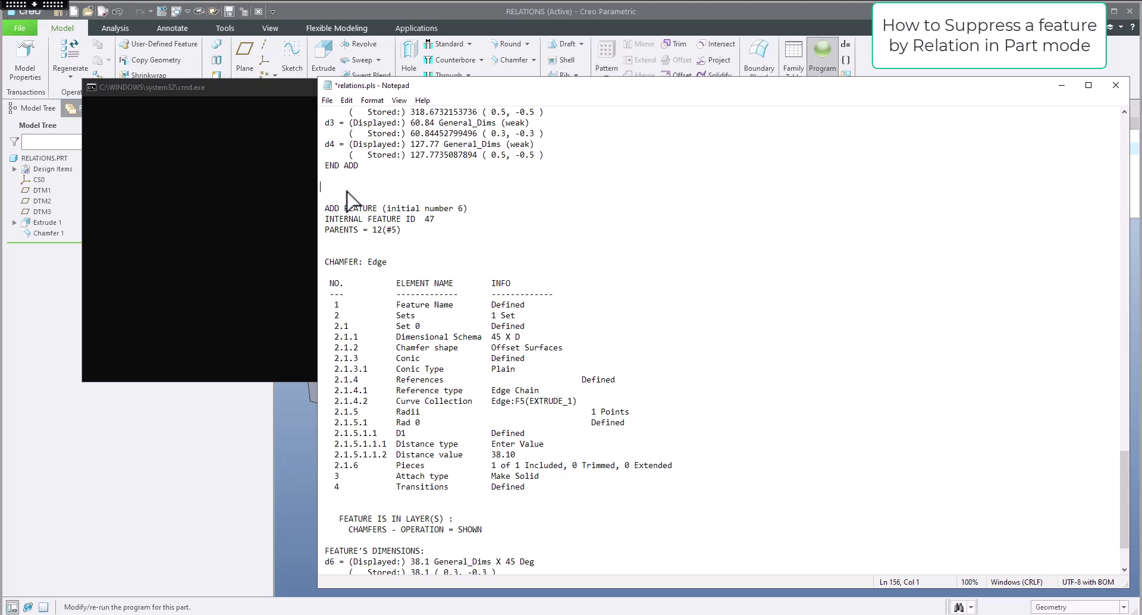
type("IF CHAMFER=YES")
Insert END IF after the chamfer's END ADD line, save and close the program file, and apply it to the part.
scroll(390, 445, "down", 1)
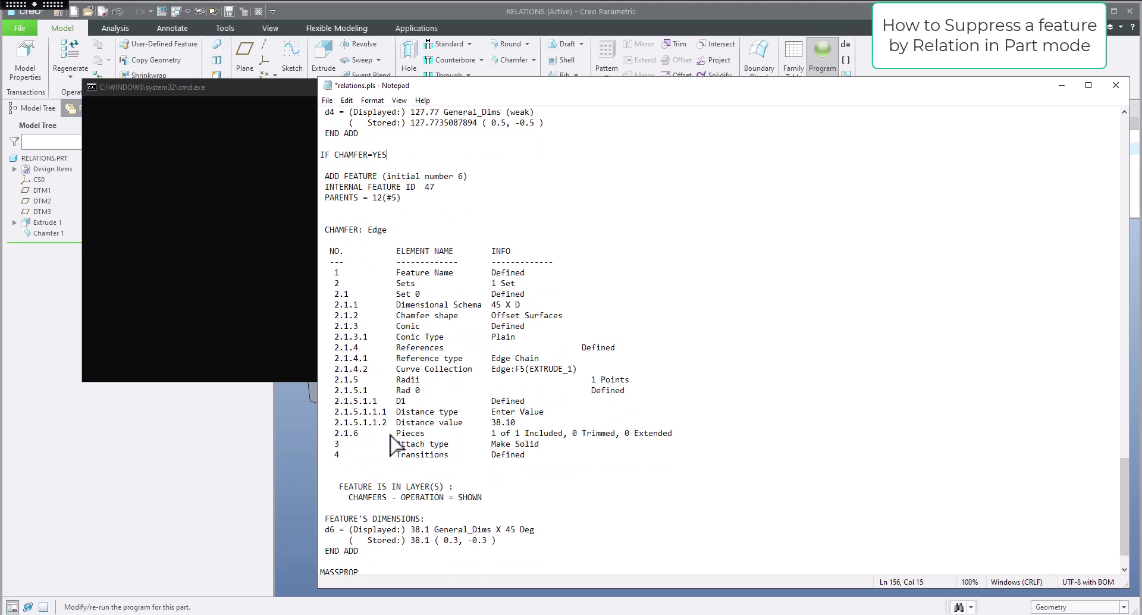
scroll(391, 440, "down", 1)
left_click(372, 512)
key("Return")
key("Return")
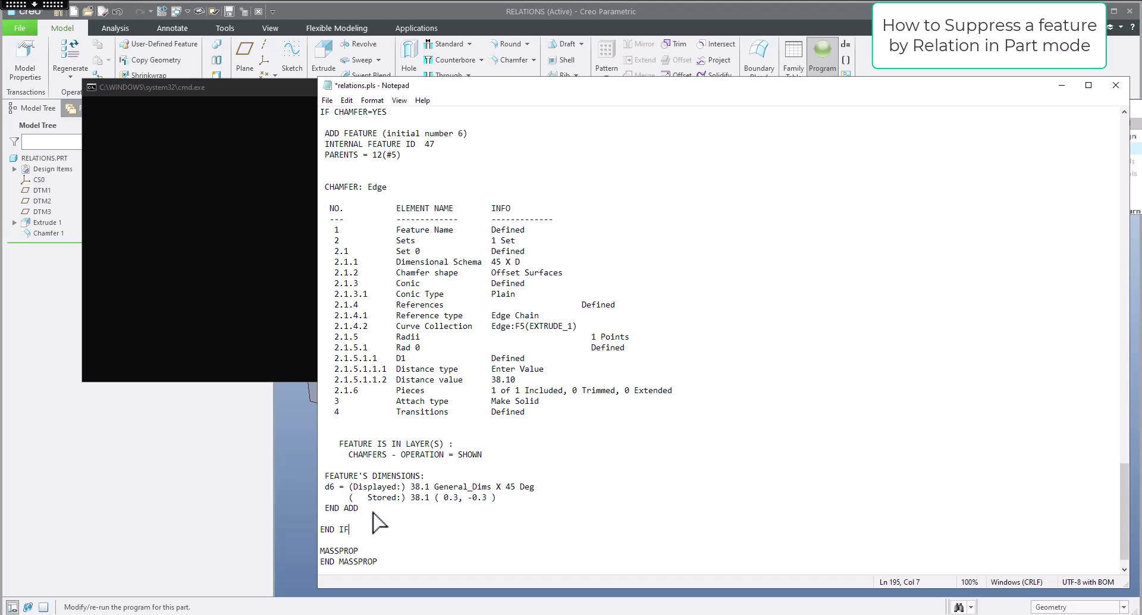
key("ctrl+s")
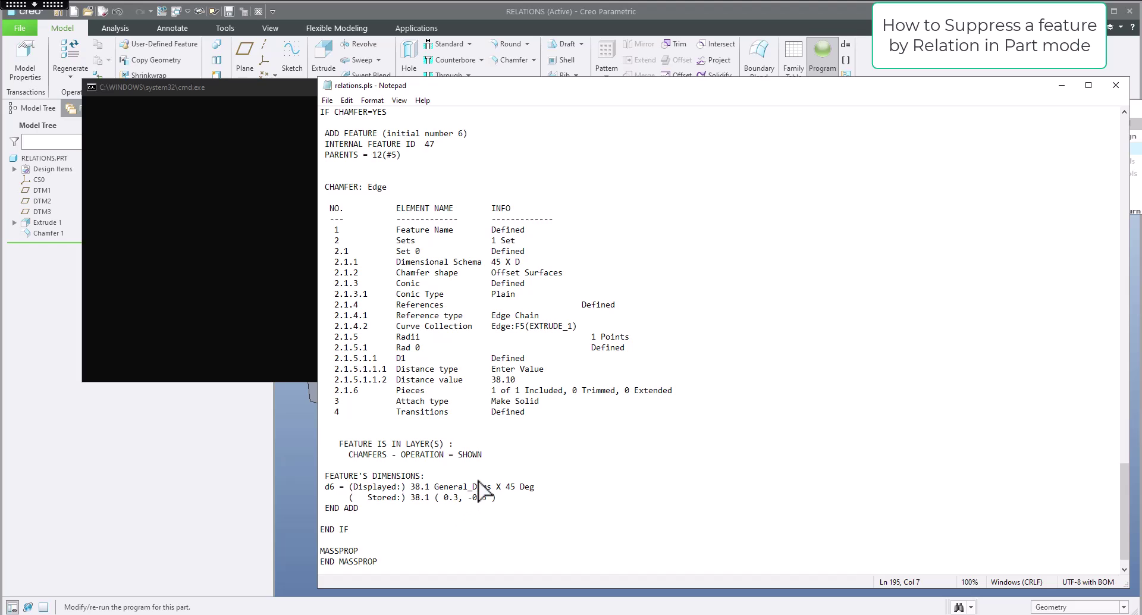
left_click(1116, 86)
left_click(616, 338)
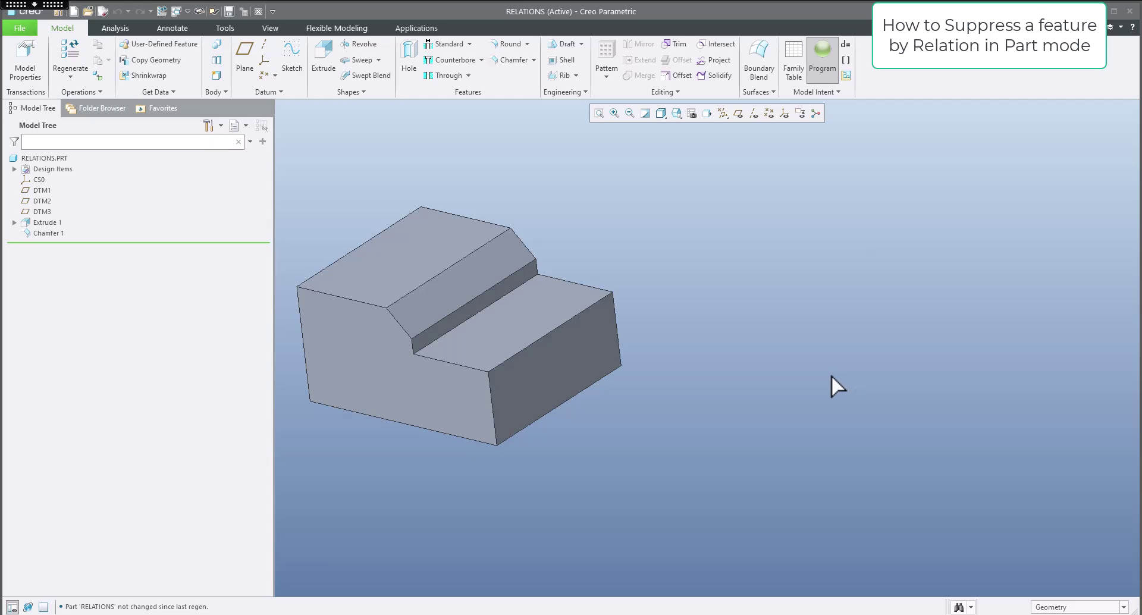
Shorten the extrusion depth to about 105.7 and regenerate the part to test the chamfer suppression.
double_click(436, 395)
left_click_drag(508, 369, 521, 362)
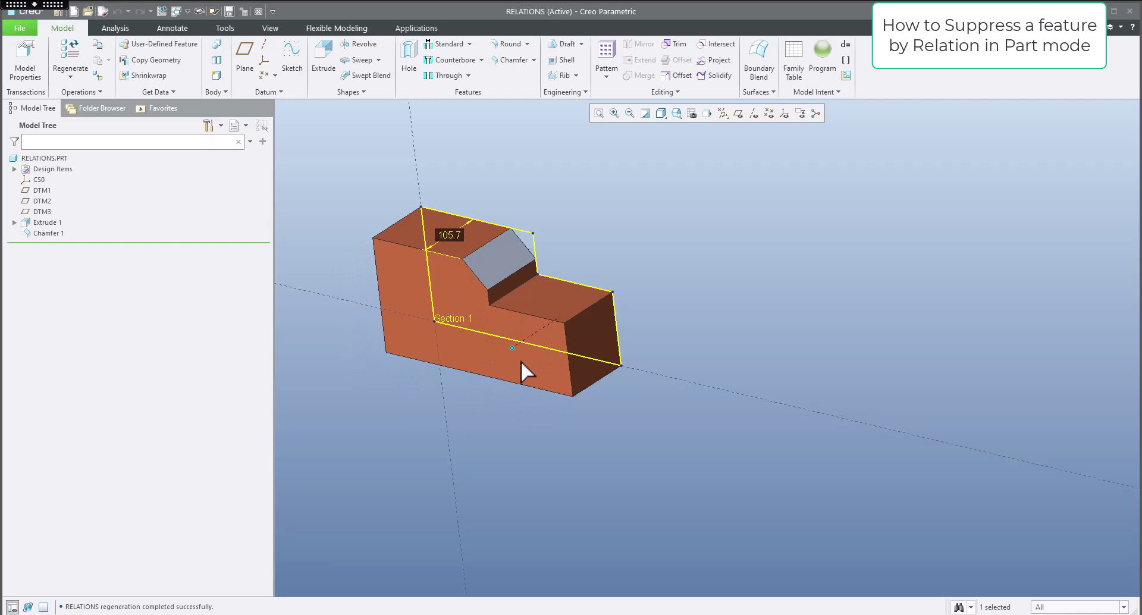
middle_click(522, 361)
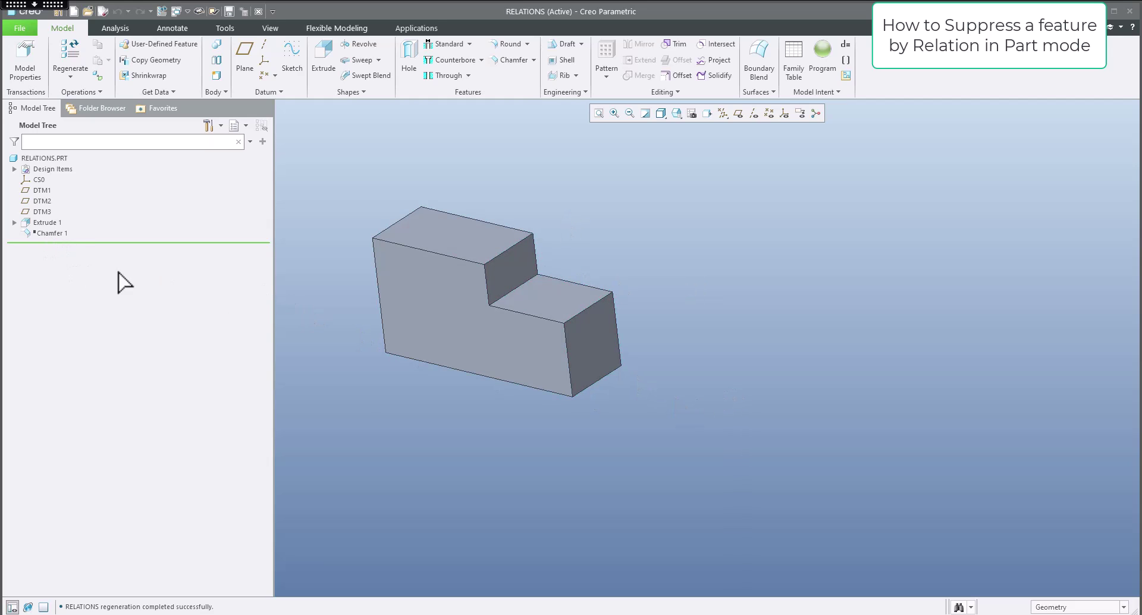
Lengthen the extrusion depth back to above 200 to test restoring the chamfer.
double_click(487, 363)
left_click_drag(484, 356, 502, 396)
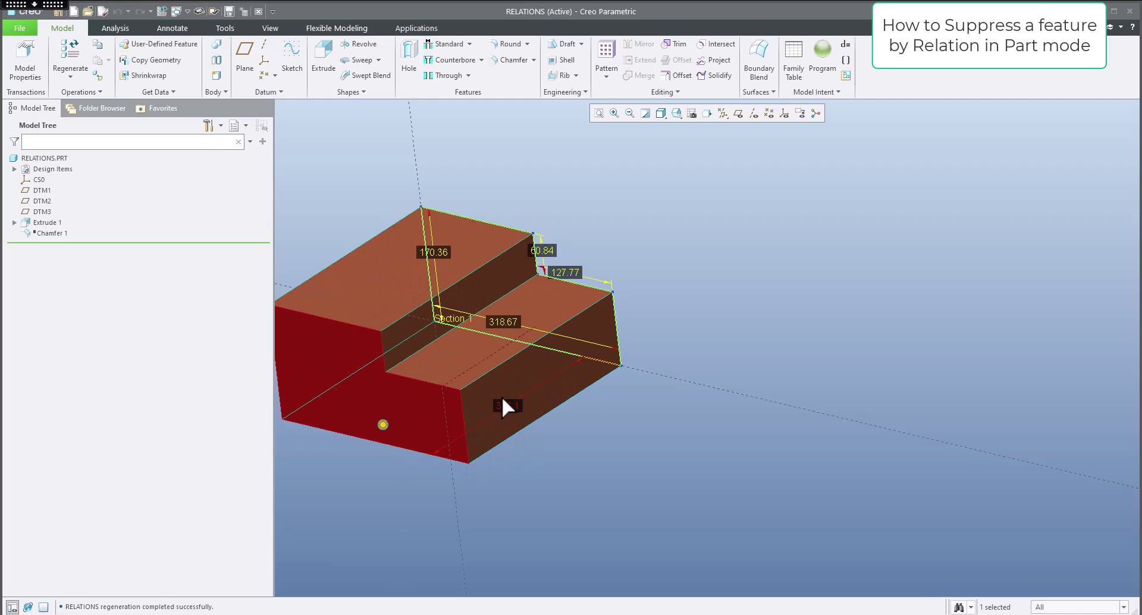
left_click(640, 450)
middle_click_drag(481, 348, 419, 231, "shift")
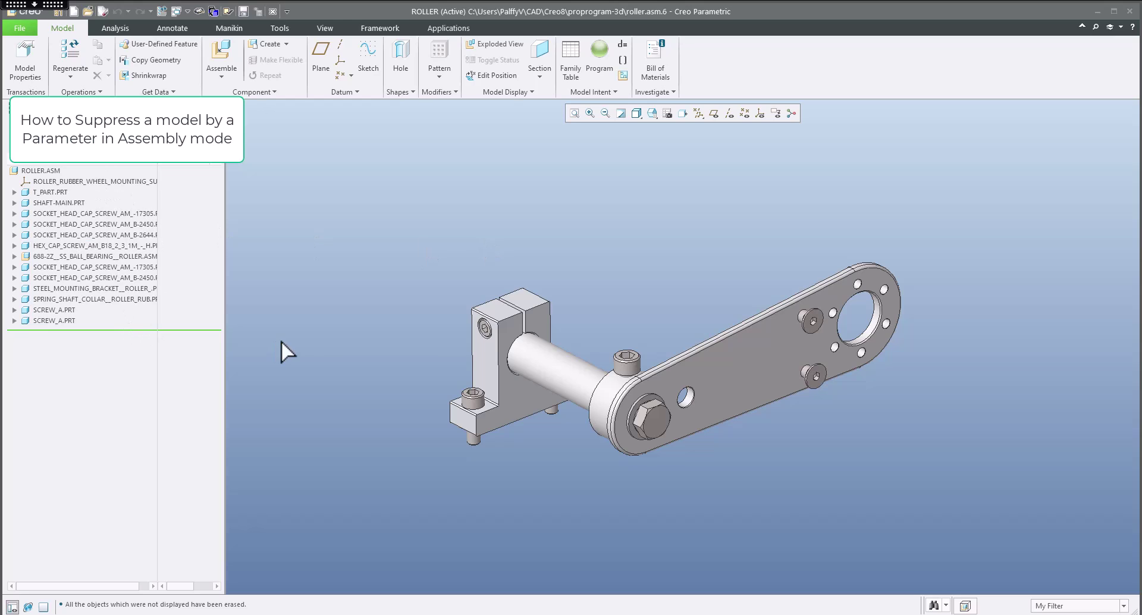
Open the roller assembly's program for editing from the model, overwriting the existing program file, and review its component entries.
left_click(601, 67)
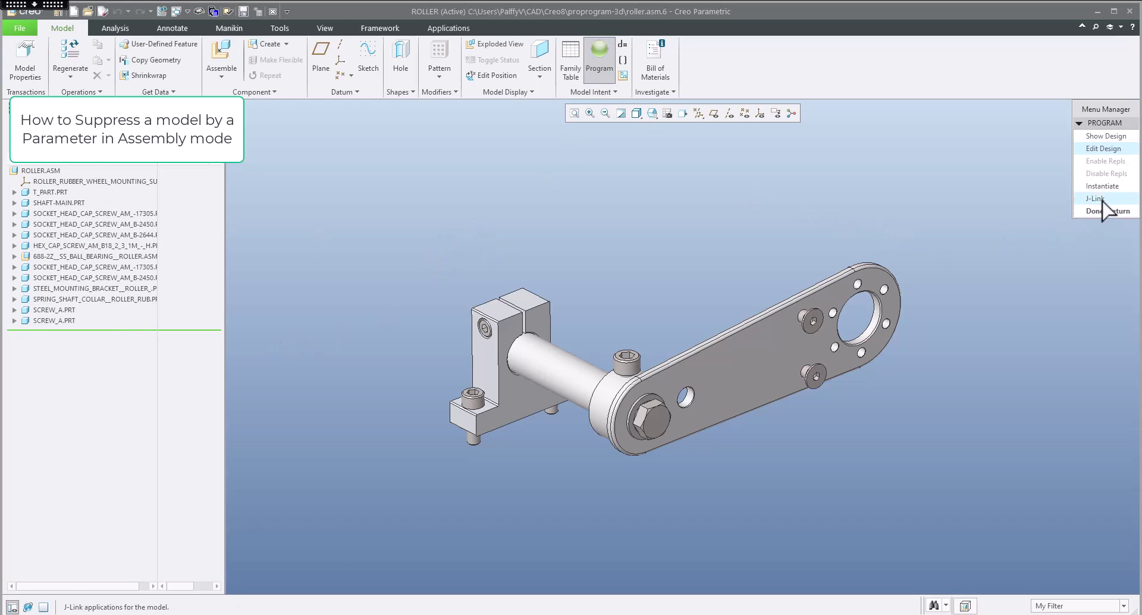
left_click(1098, 149)
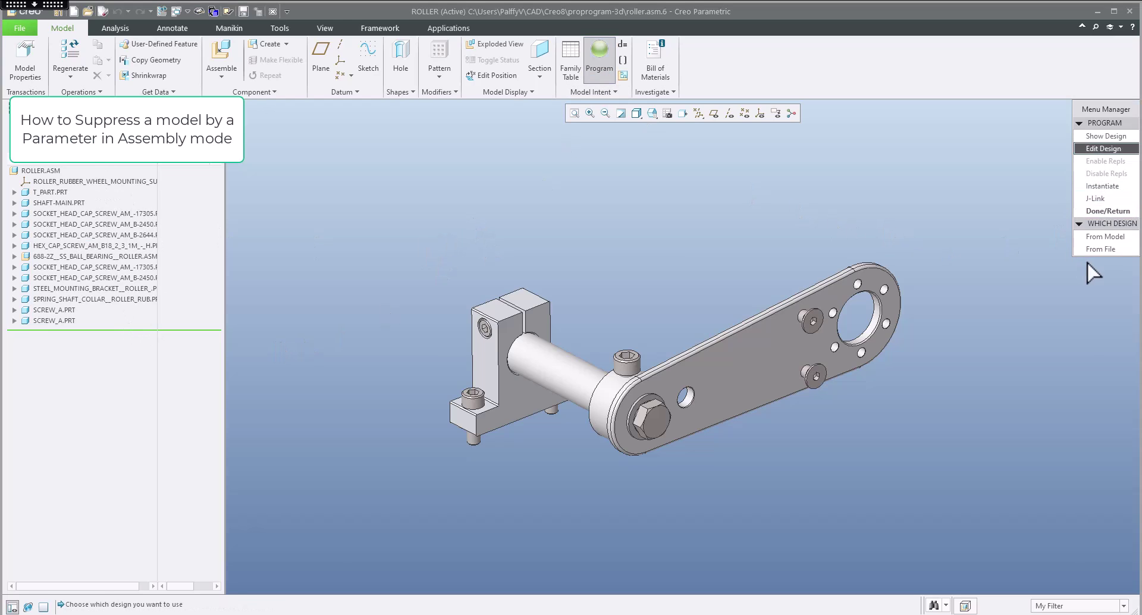
left_click(1105, 236)
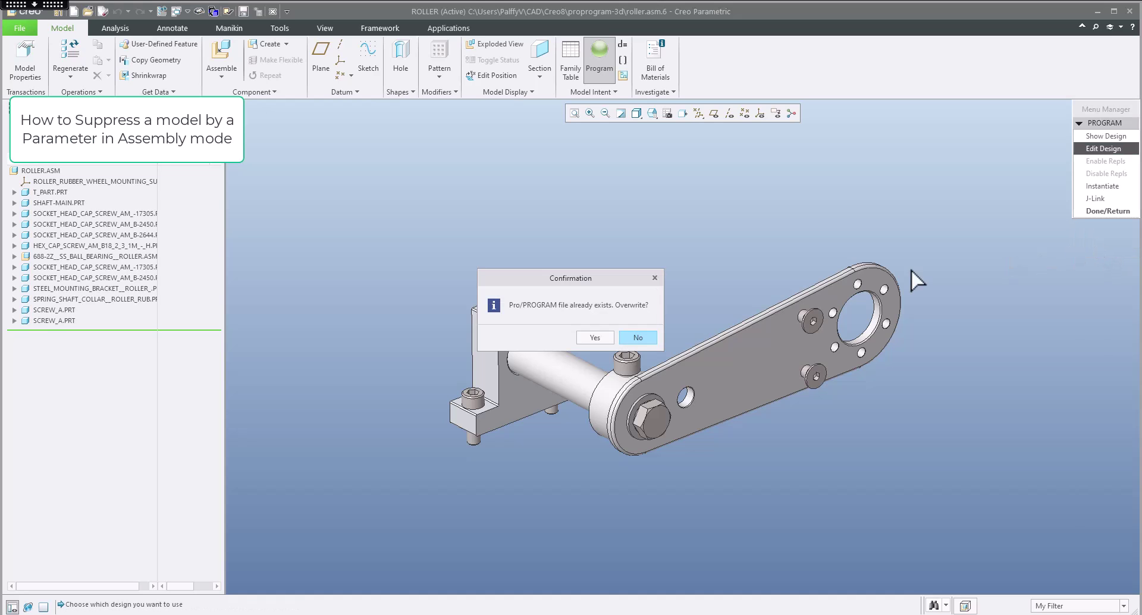
left_click(595, 338)
left_click_drag(1132, 198, 1131, 429)
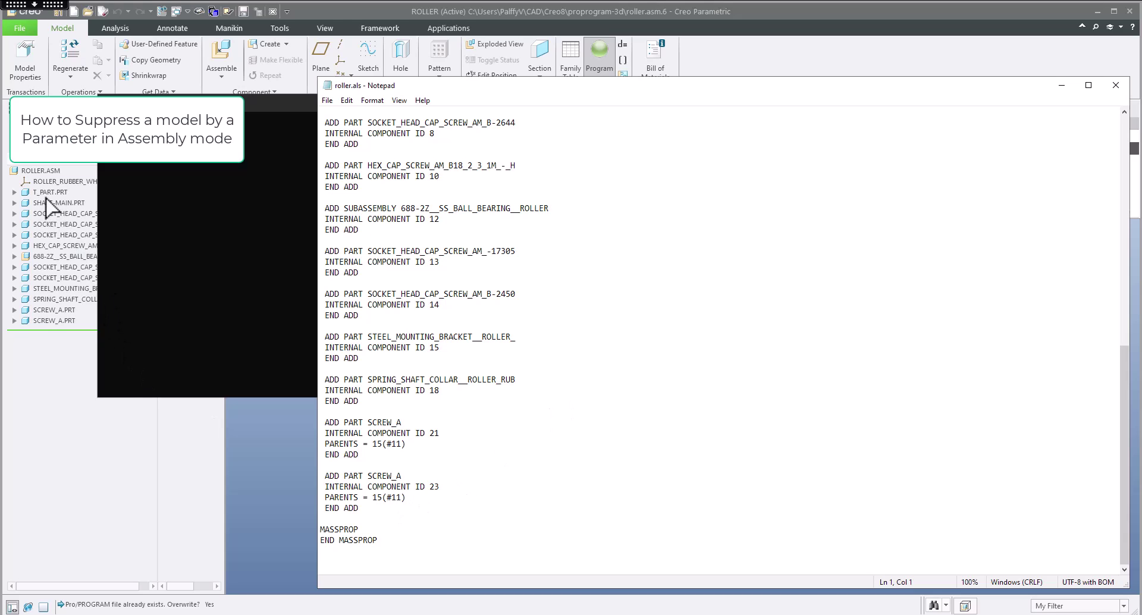
scroll(413, 321, "up", 11)
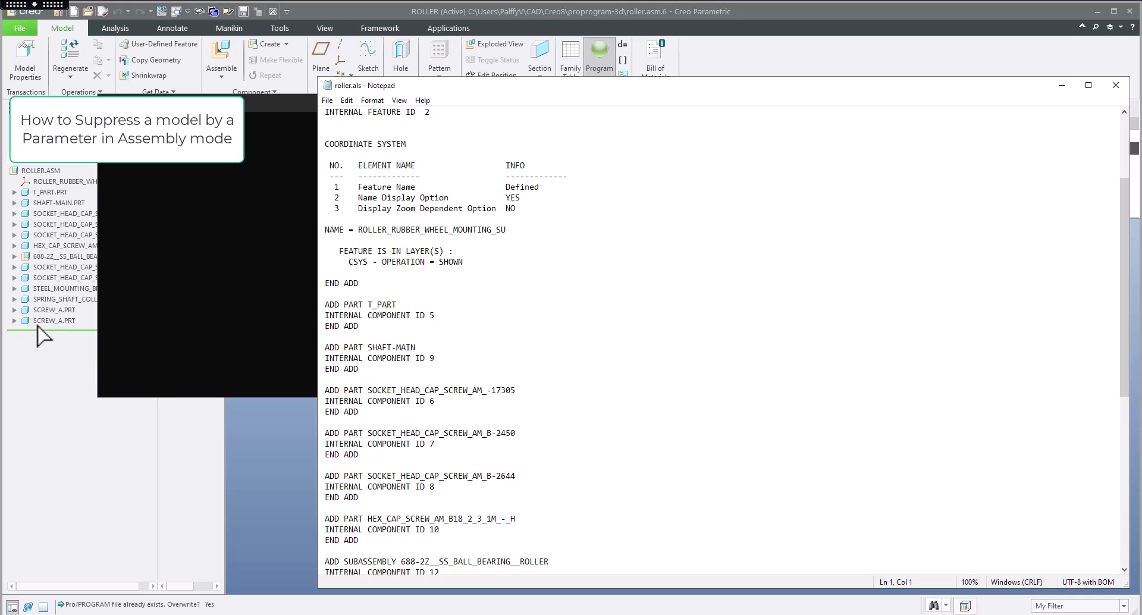
Review the remaining component entries in the roller program, close it without incorporating changes, and exit program editing.
scroll(517, 510, "down", 11)
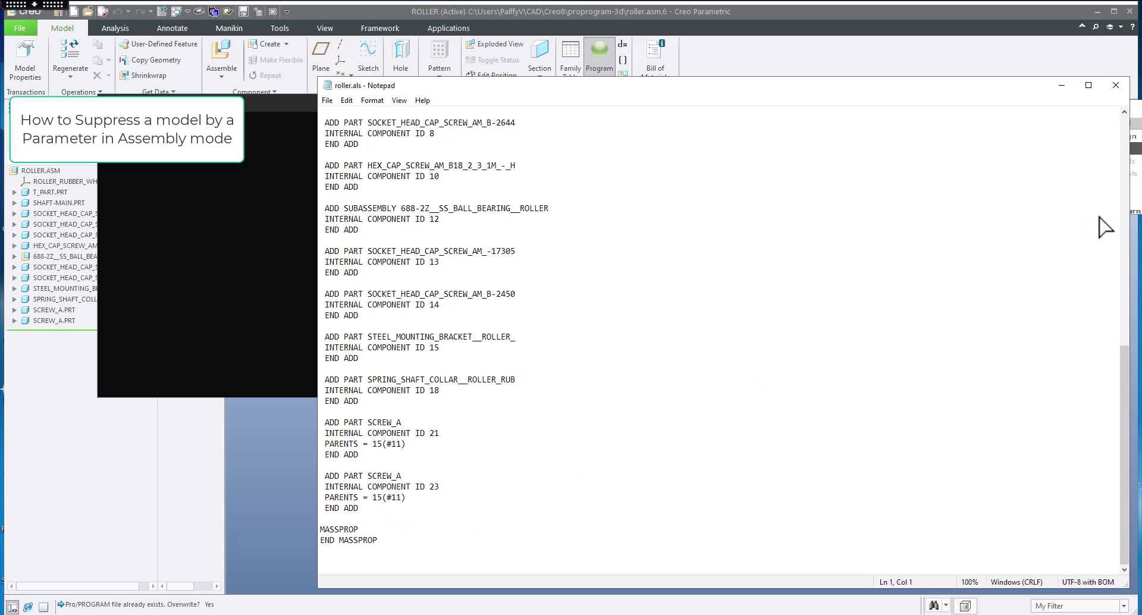
left_click(1116, 85)
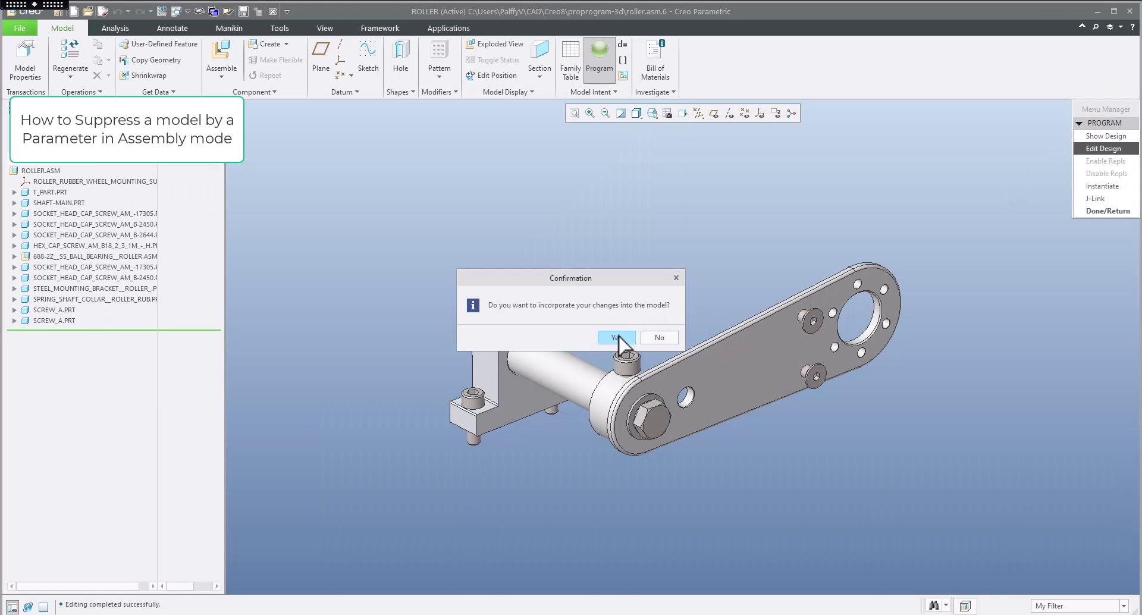
left_click(659, 335)
left_click(1101, 211)
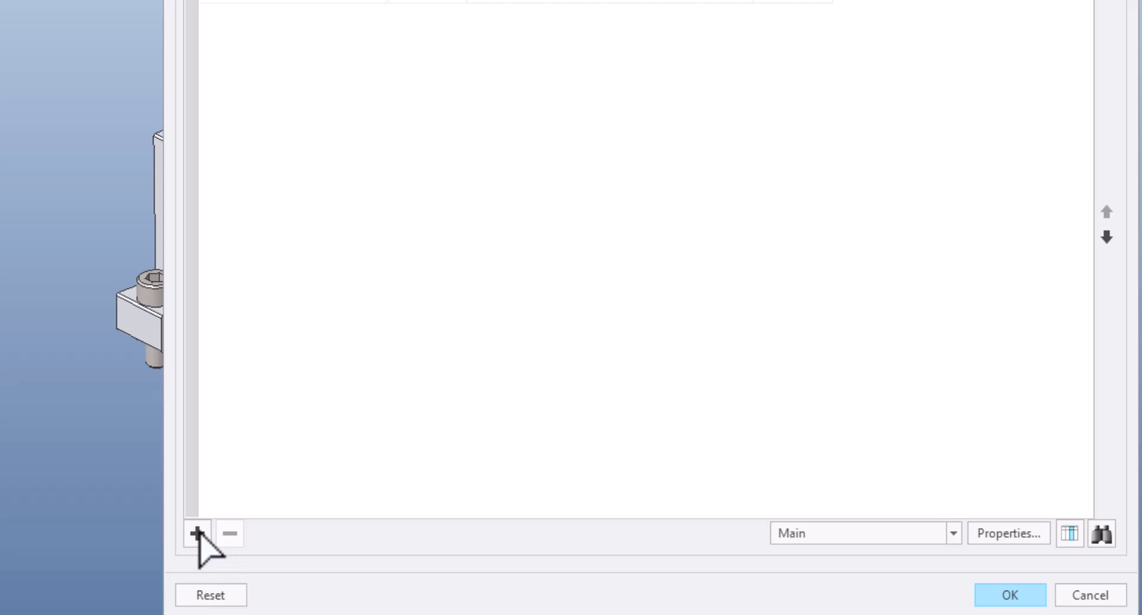
Add a new parameter named SCREW to the roller assembly.
left_click(198, 533)
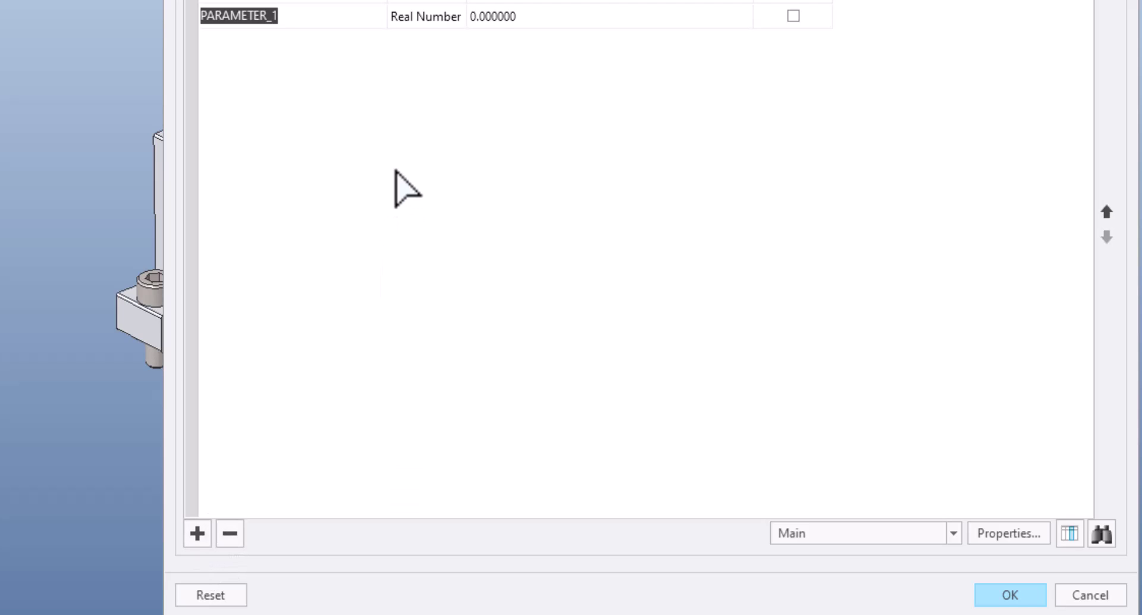
type("Q1")
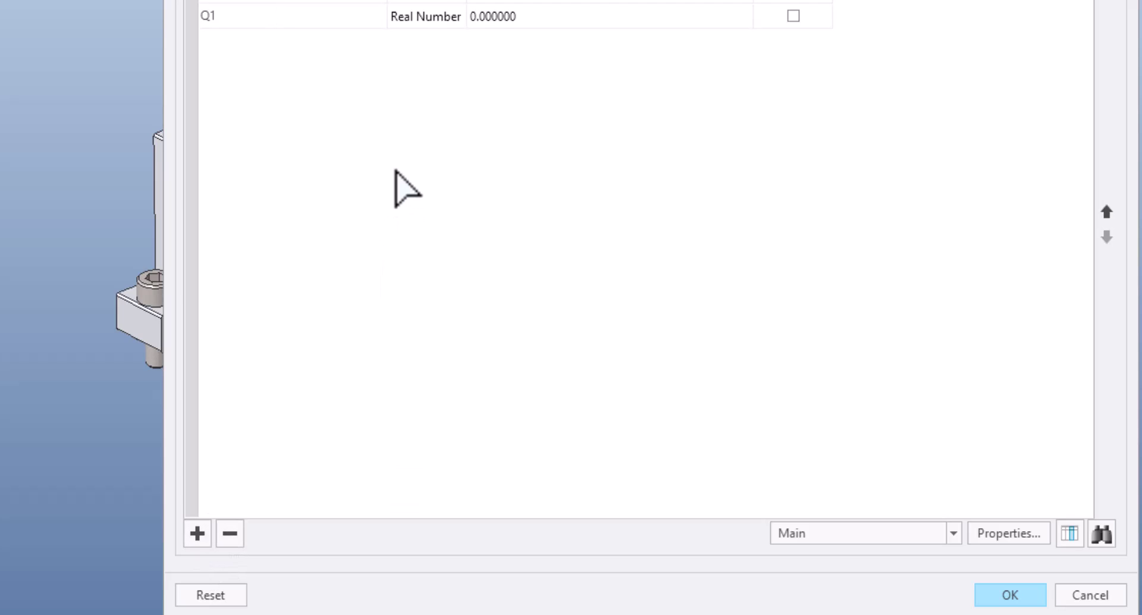
left_click(450, 17)
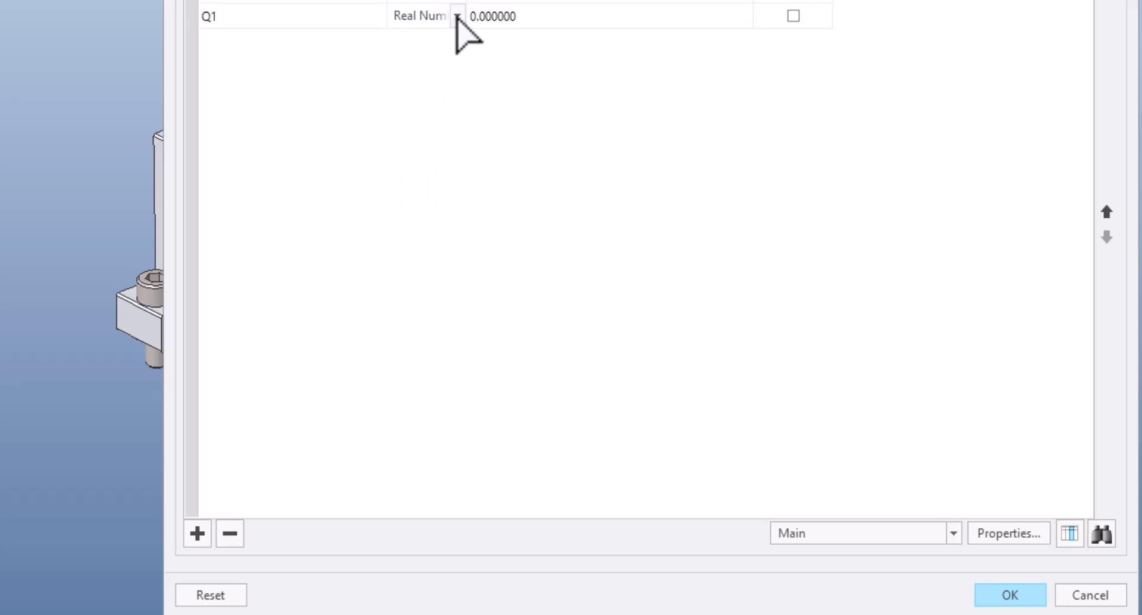
left_click(457, 16)
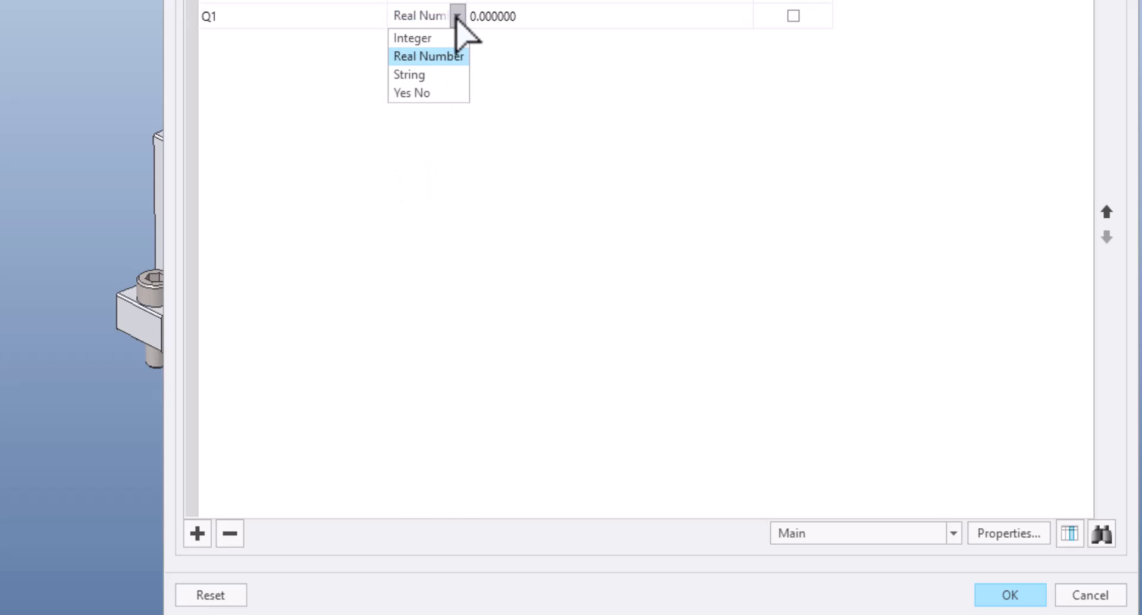
left_click(229, 18)
left_click(232, 18)
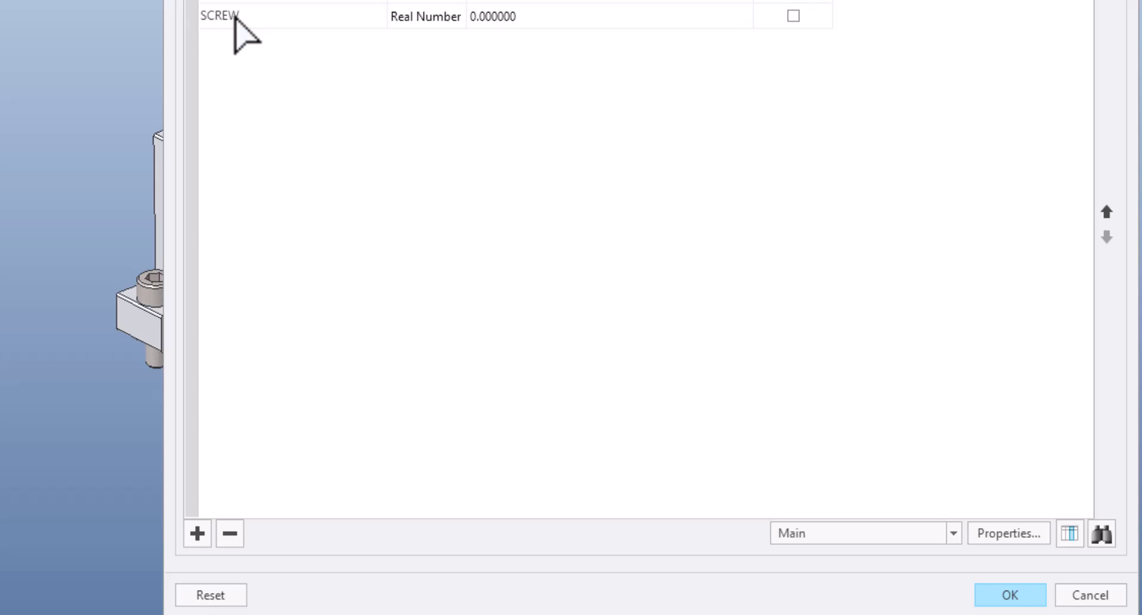
key("Return")
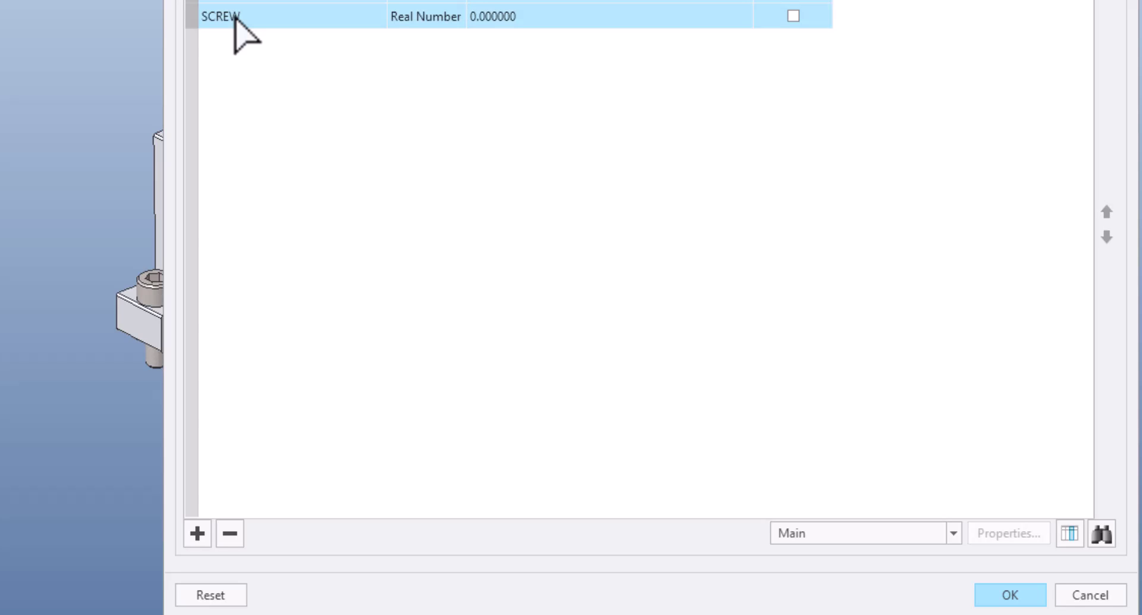
left_click(235, 17)
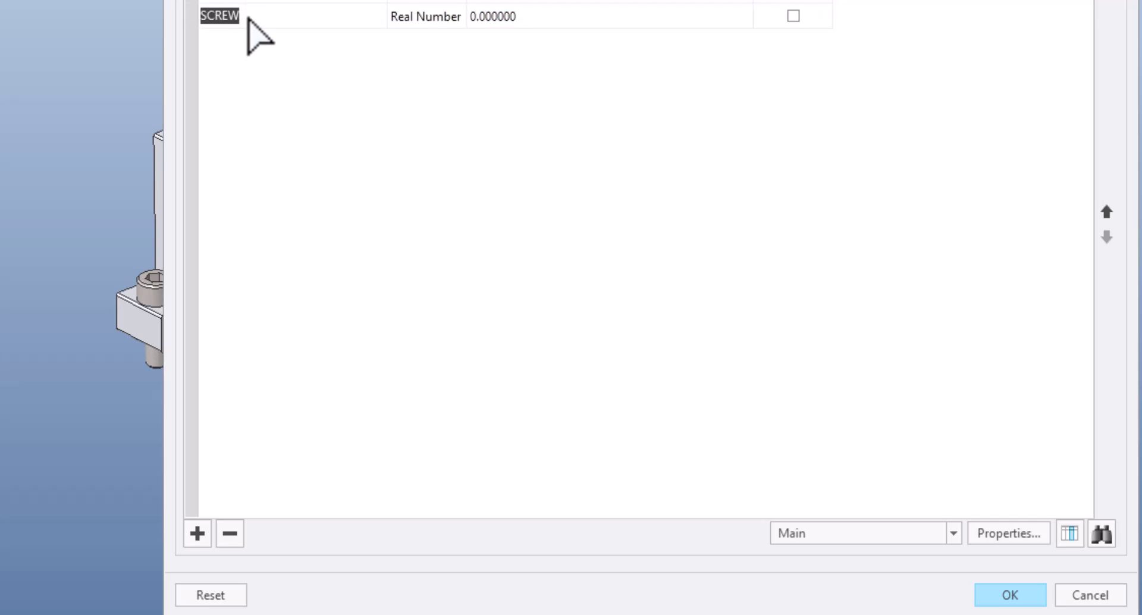
Change the SCREW parameter's type to Yes No, set its value to YES, and accept the parameters.
left_click(457, 17)
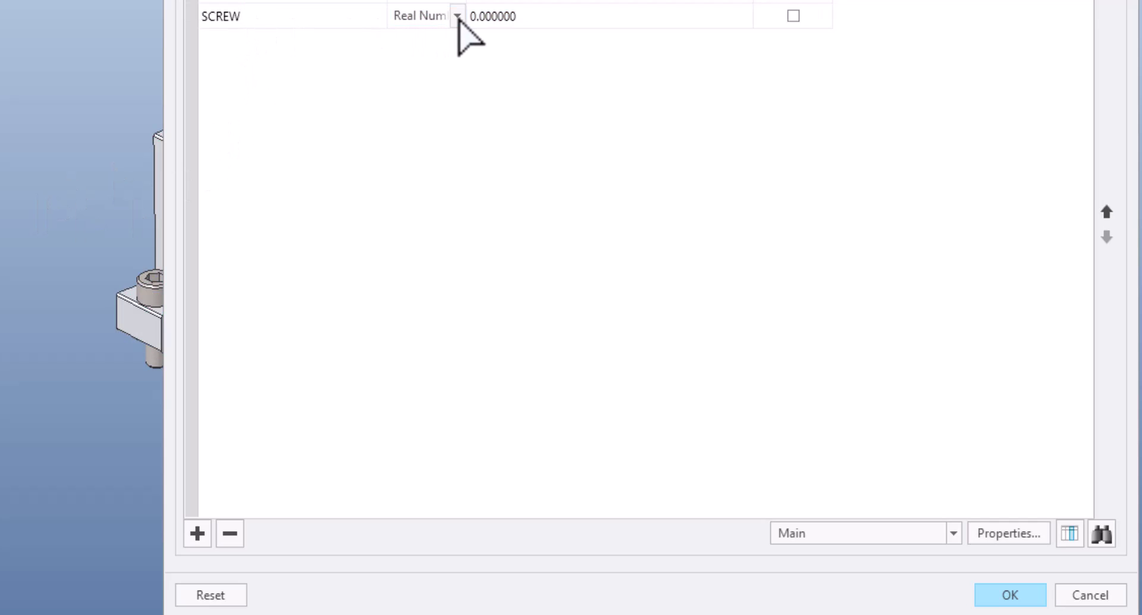
left_click(457, 18)
left_click(418, 92)
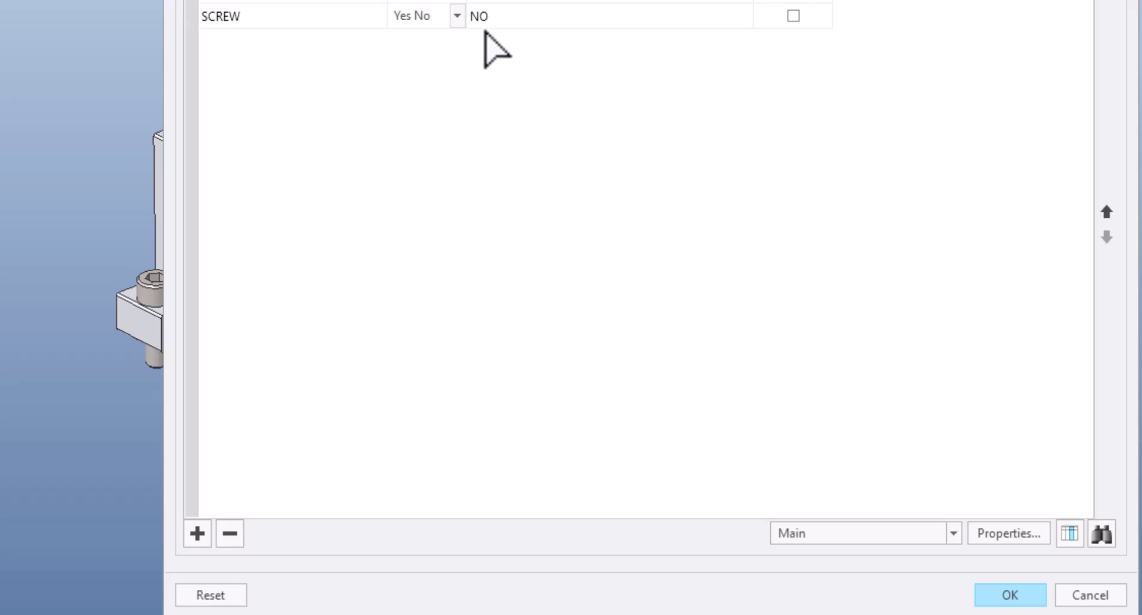
left_click(499, 18)
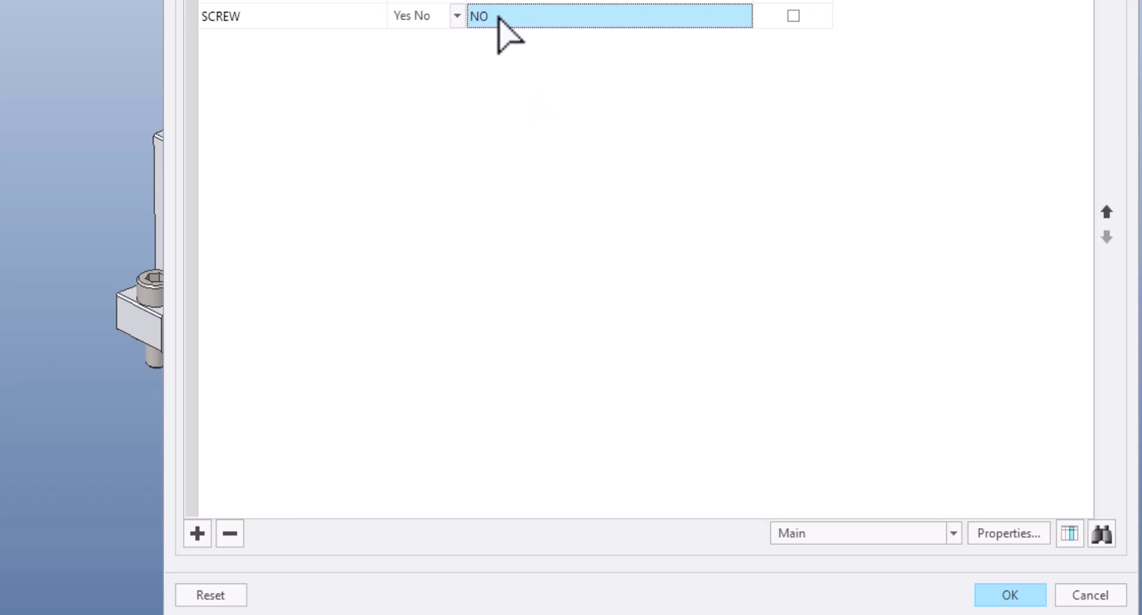
left_click(744, 17)
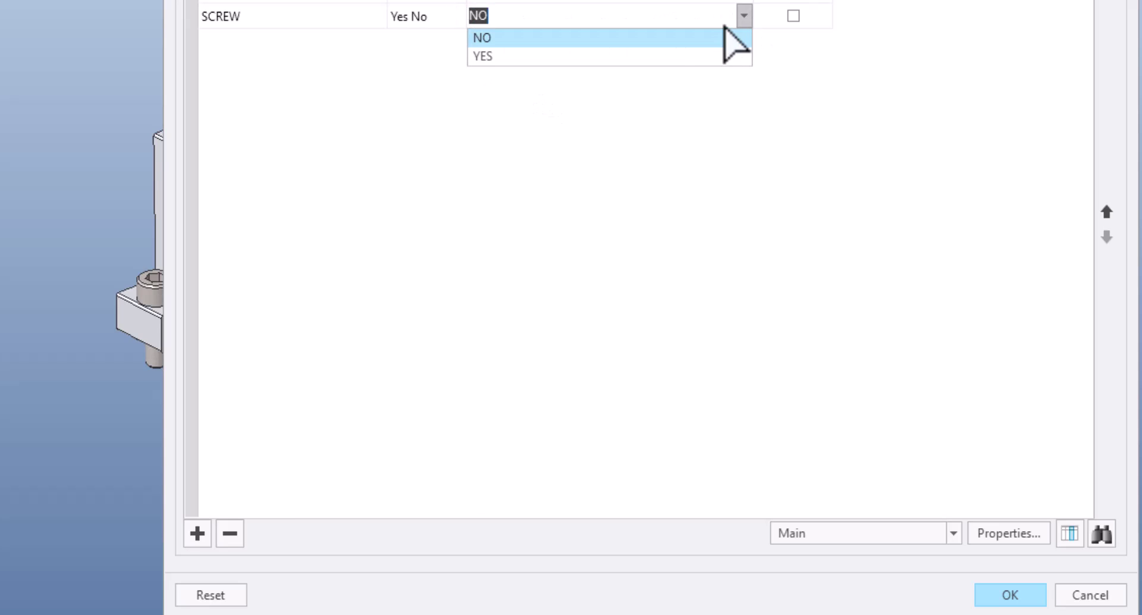
left_click(509, 57)
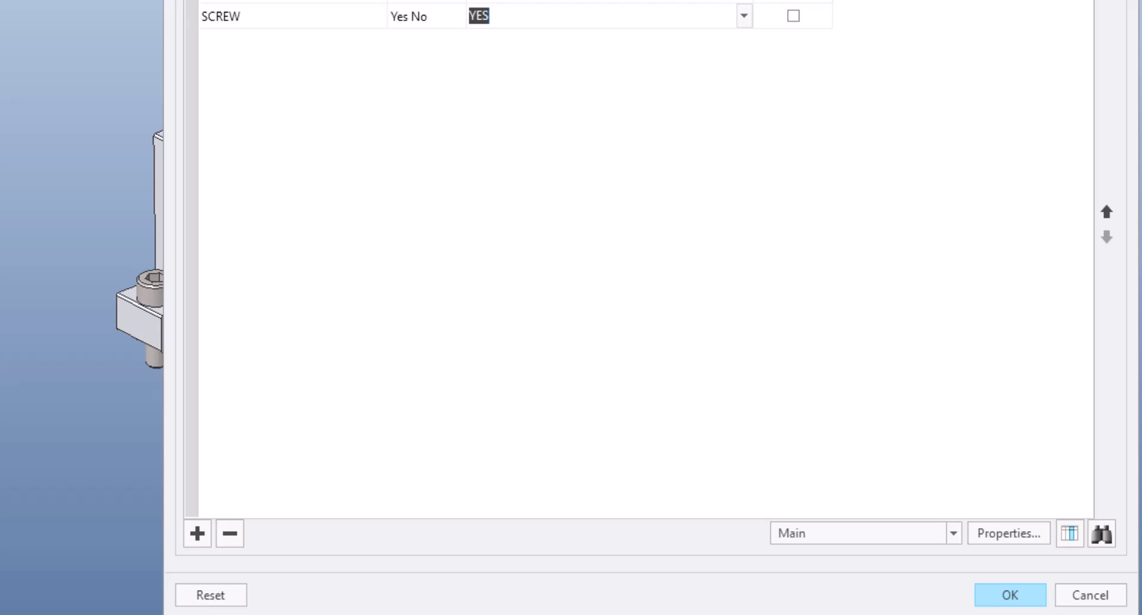
left_click(259, 19)
left_click(260, 20)
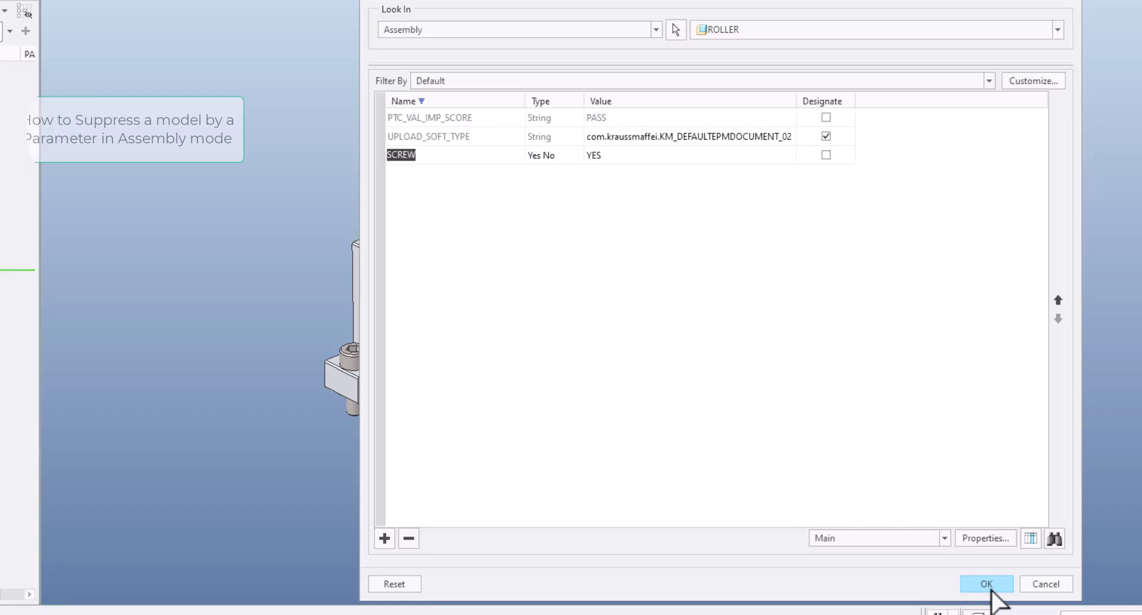
left_click(988, 586)
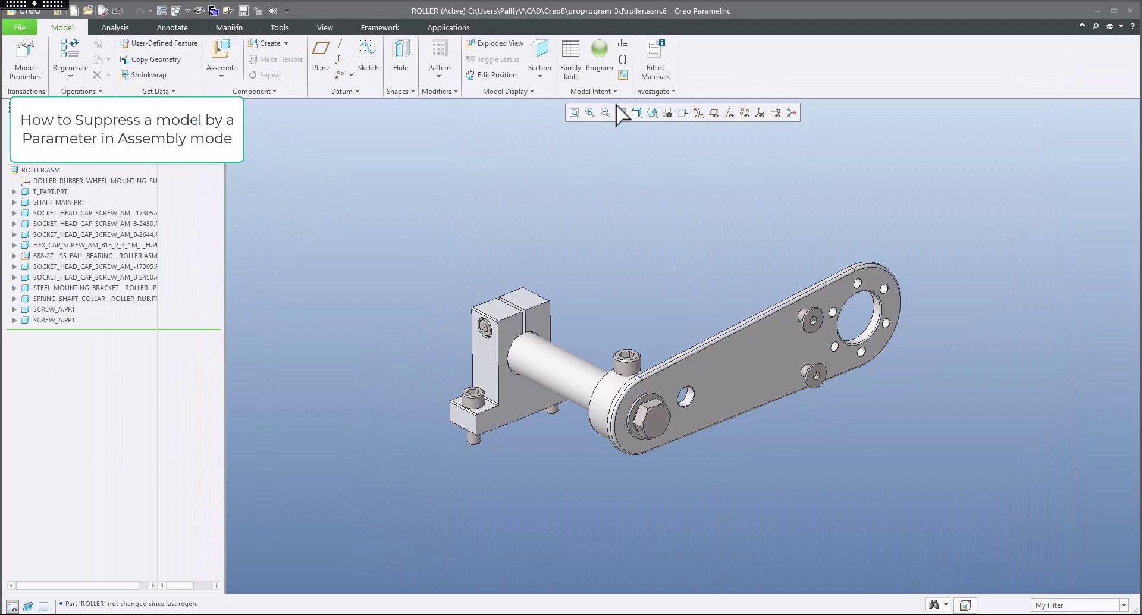
Open the roller assembly's program for editing and insert IF SCREW=YES above the first ADD PART SCREW_A entry.
left_click(599, 56)
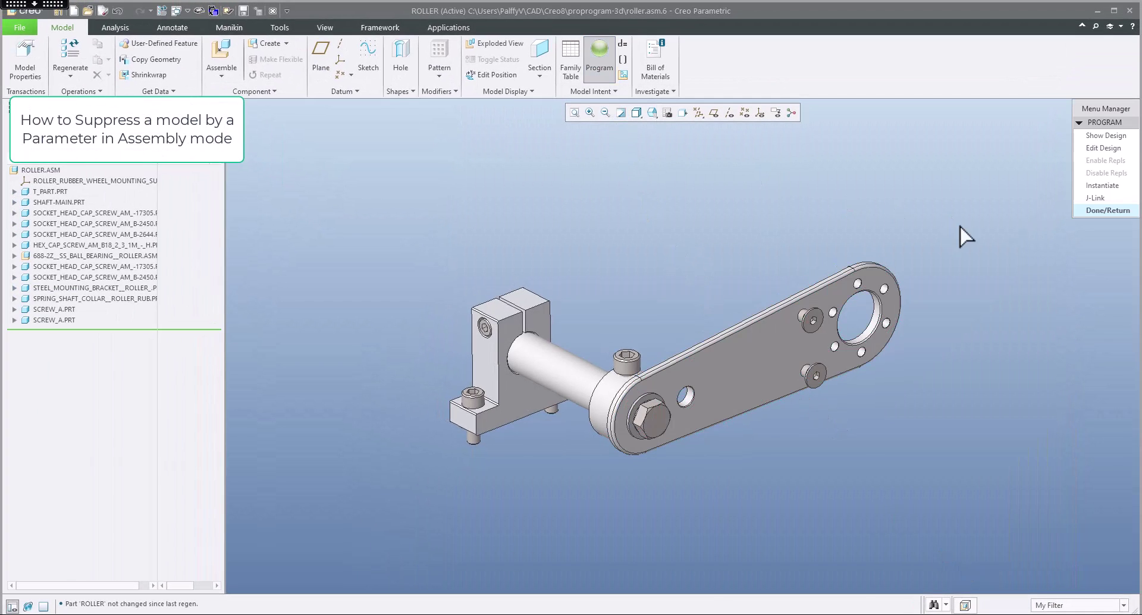
left_click(1099, 149)
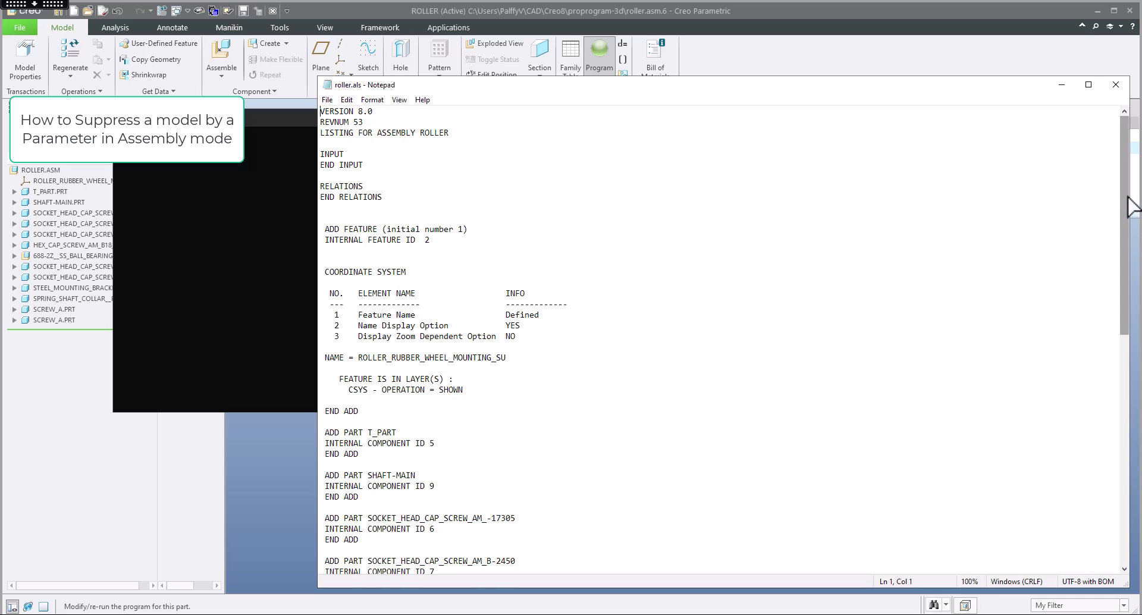
scroll(1130, 416, "down", 2)
scroll(1130, 410, "down", 10)
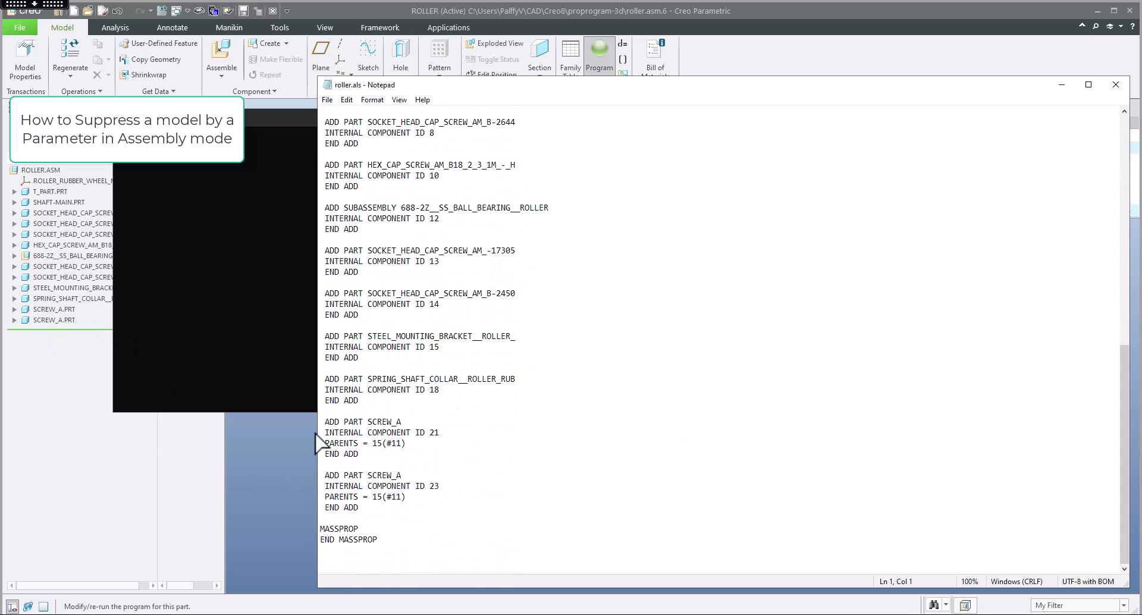
left_click(334, 416)
key("Return")
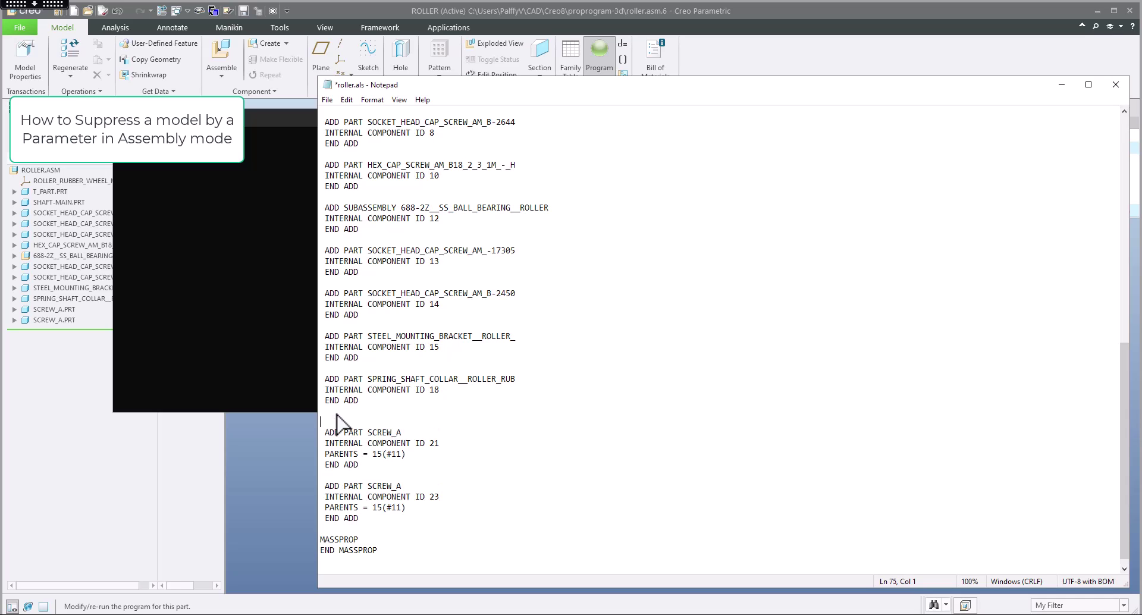
key("Return")
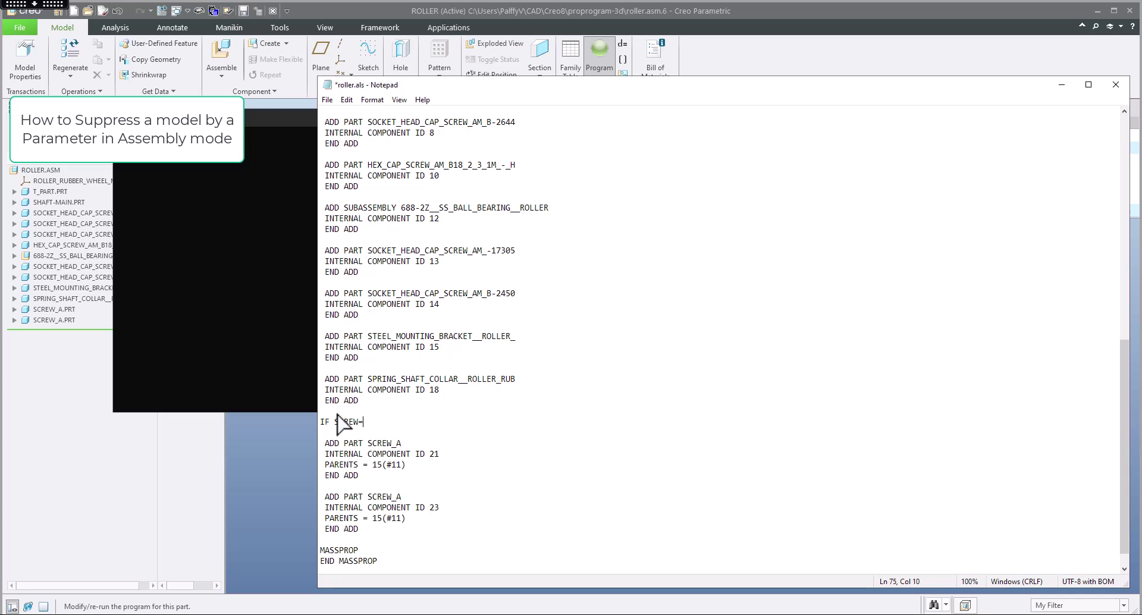
Insert END IF after the END ADD line of the second SCREW_A entry, before MASSPROP.
scroll(353, 433, "down", 1)
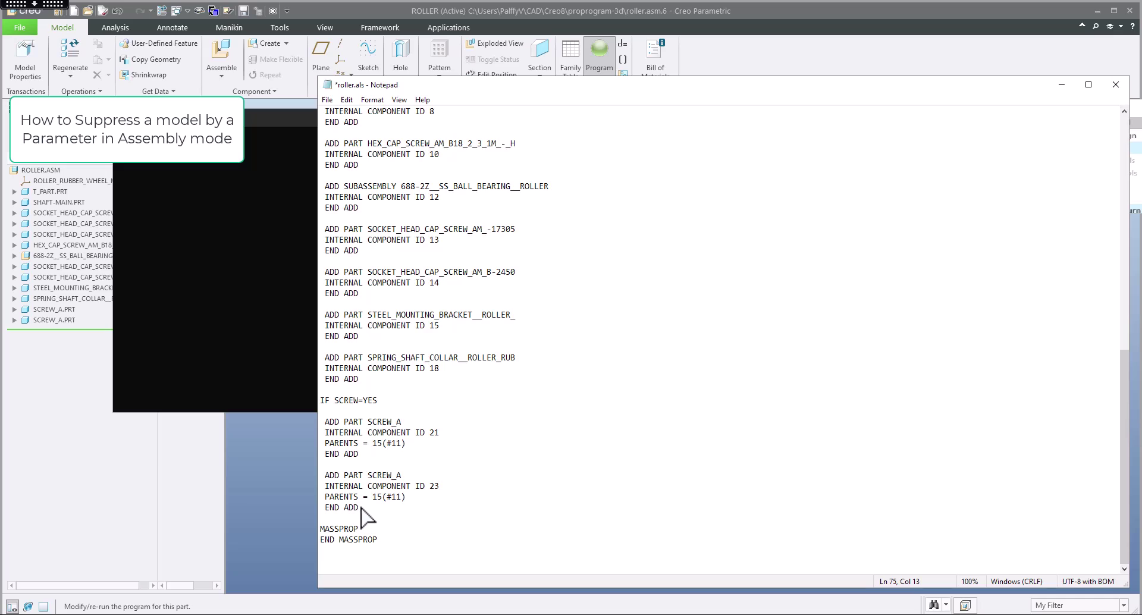
left_click(365, 507)
key("Return")
key("Return")
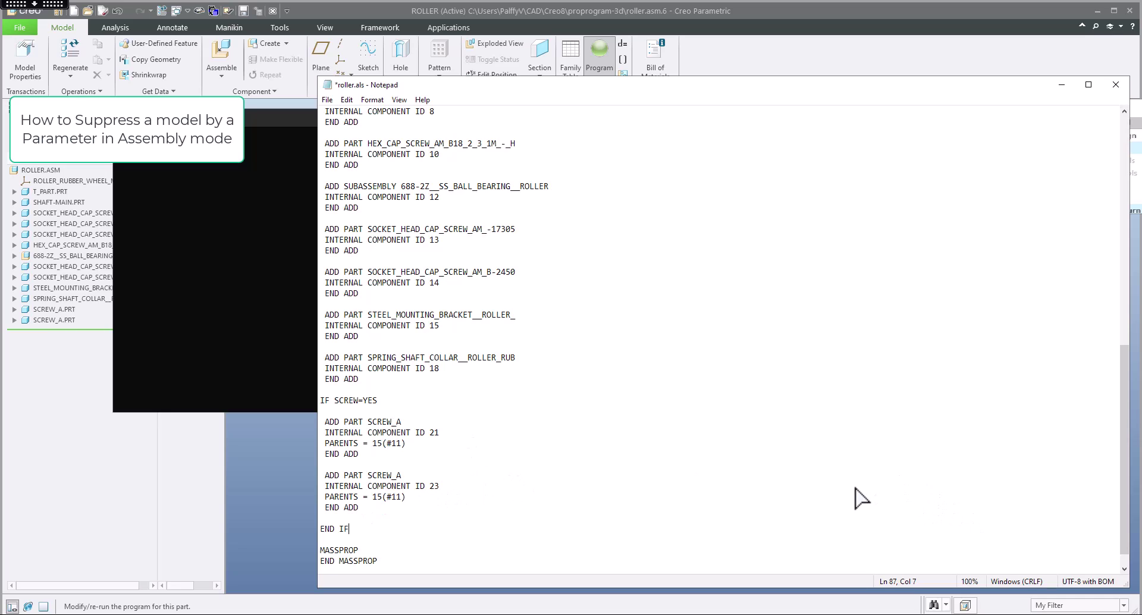
Save and close the program file, incorporate the changes into the roller assembly, and exit program editing.
key("ctrl+s")
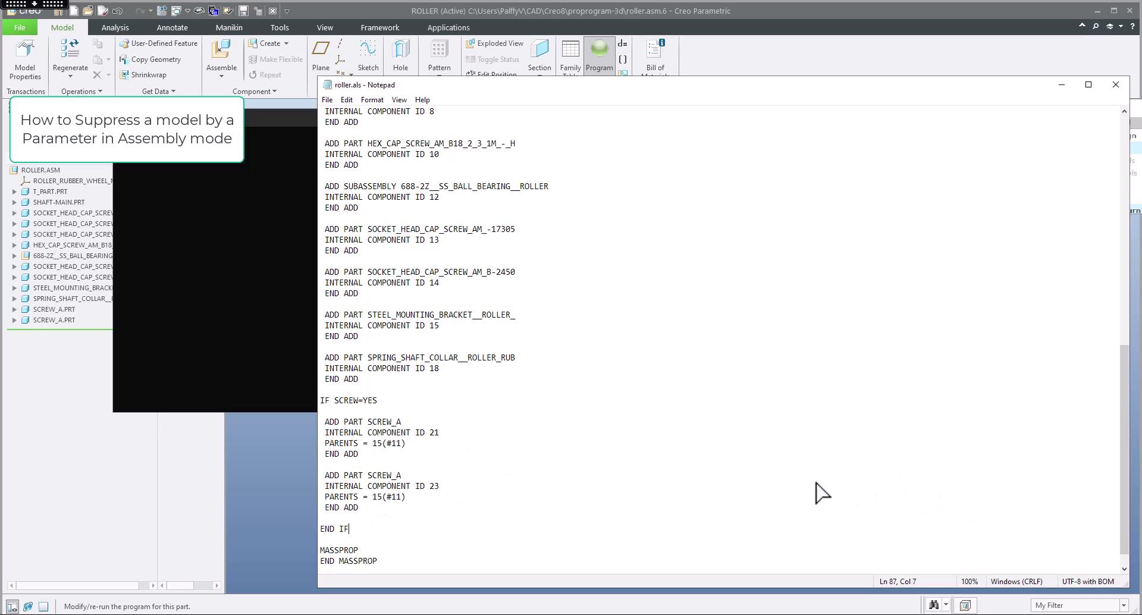
left_click(1116, 85)
left_click(621, 336)
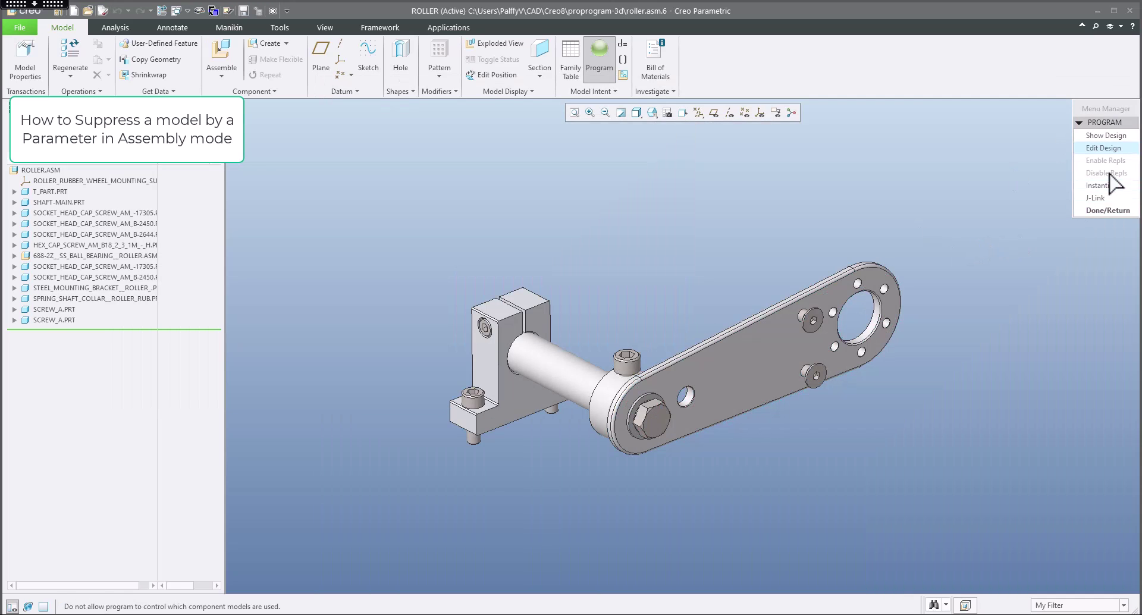
left_click(1108, 210)
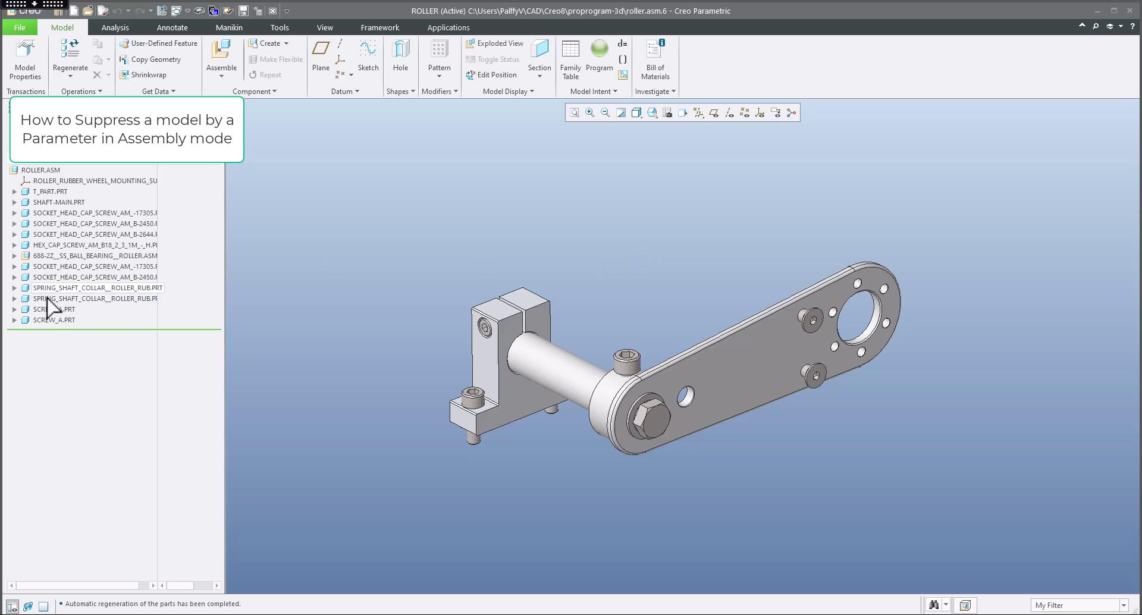
Set the SCREW parameter to NO and regenerate the assembly to test suppressing both SCREW_A parts.
left_click(623, 59)
left_click(761, 230)
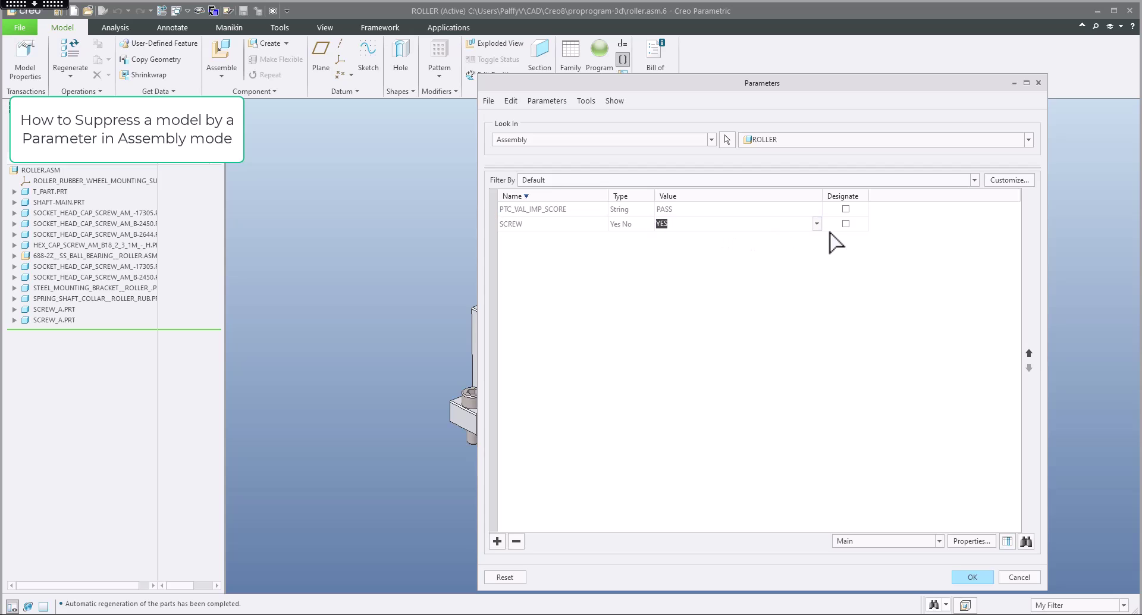
left_click(816, 223)
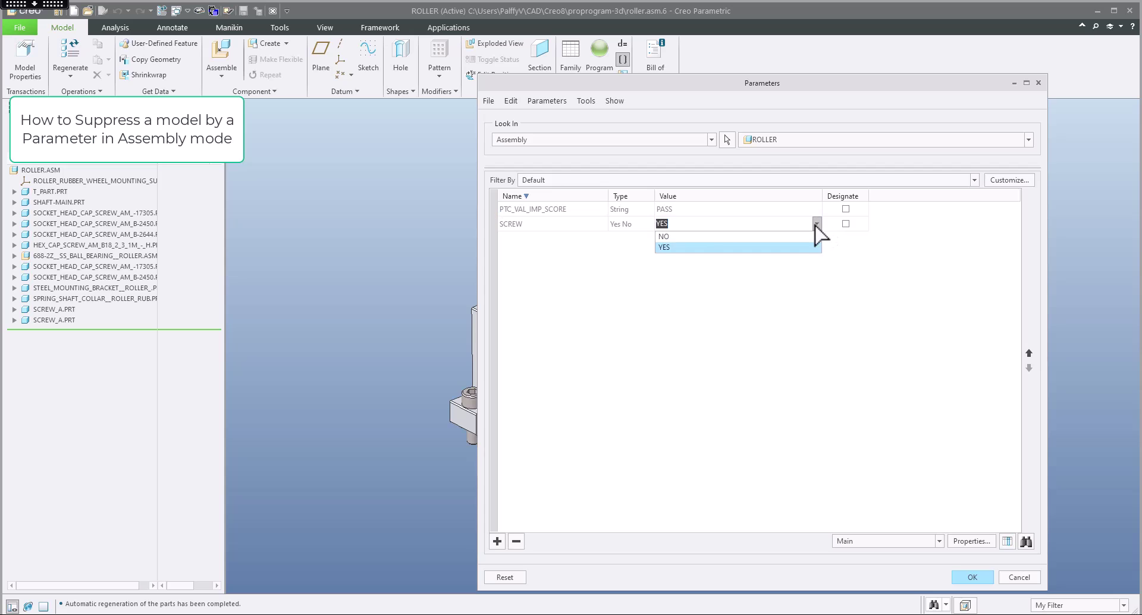
left_click(673, 237)
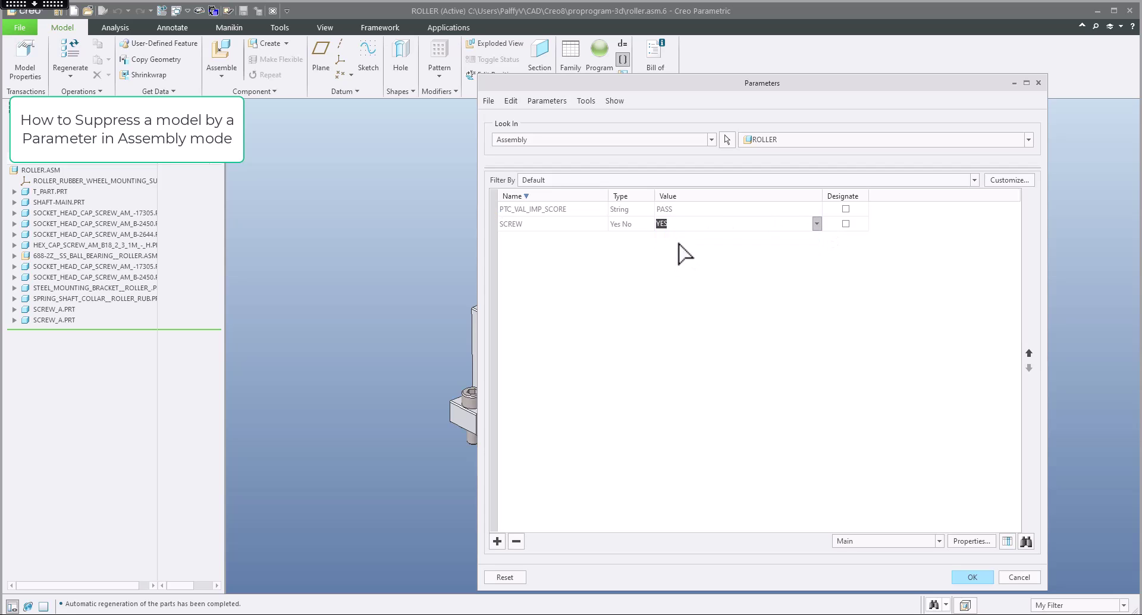
left_click(973, 578)
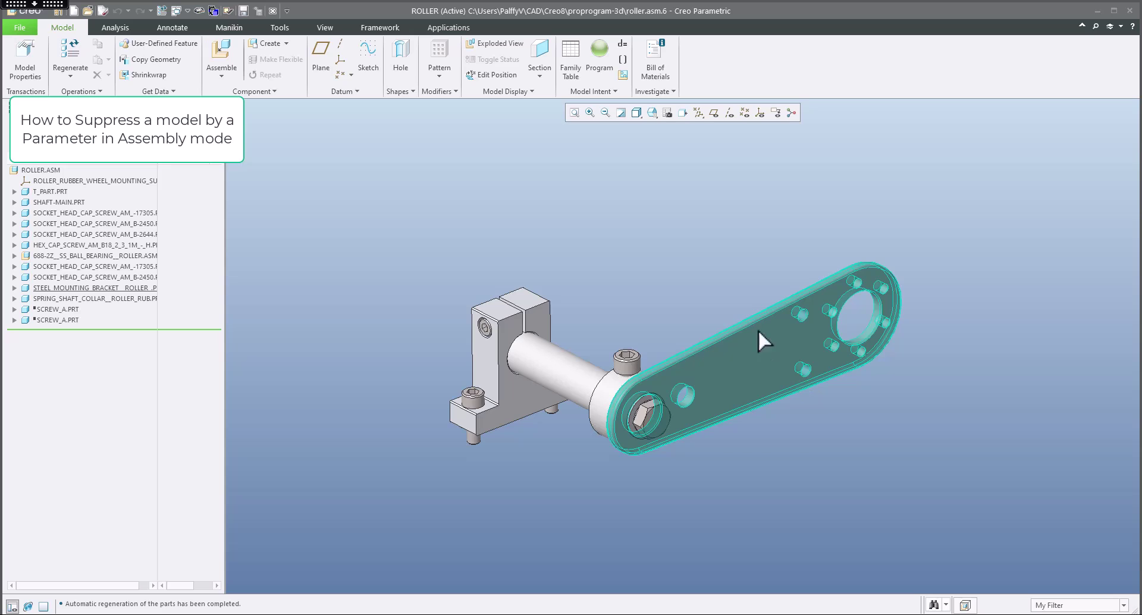
Set the SCREW parameter back to YES and regenerate the assembly to test restoring both SCREW_A parts.
left_click(617, 148)
left_click(622, 43)
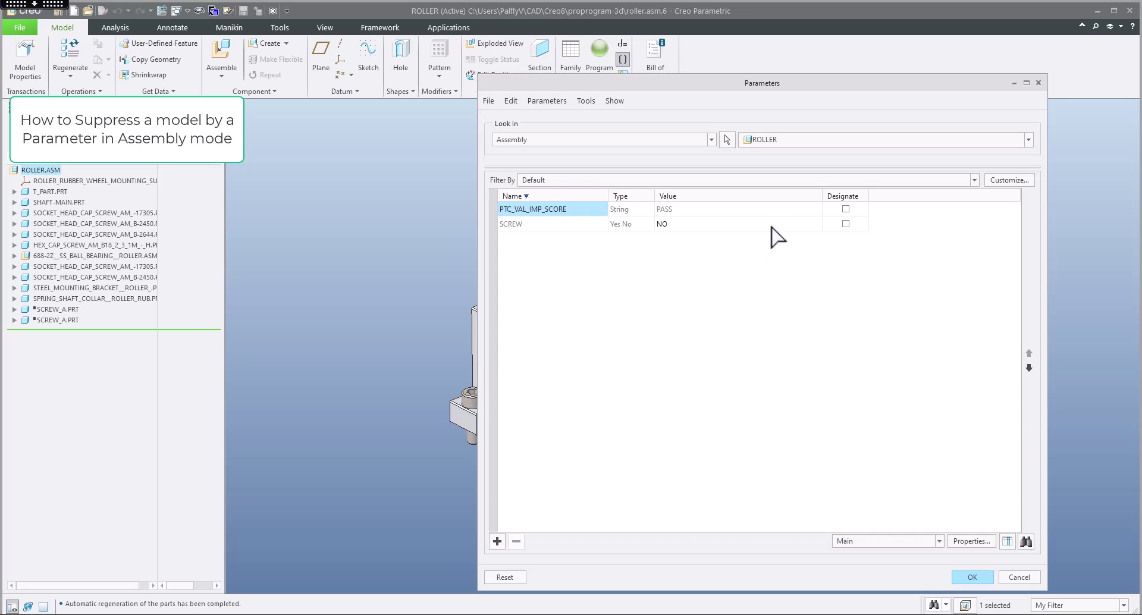
left_click(774, 224)
left_click(817, 223)
left_click(689, 247)
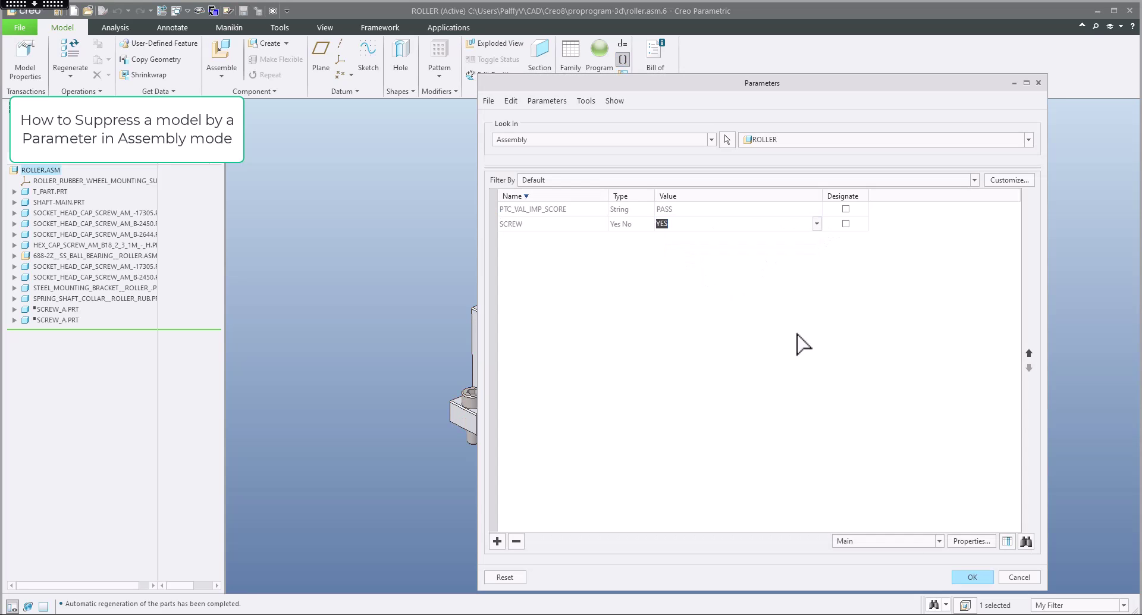
left_click(972, 577)
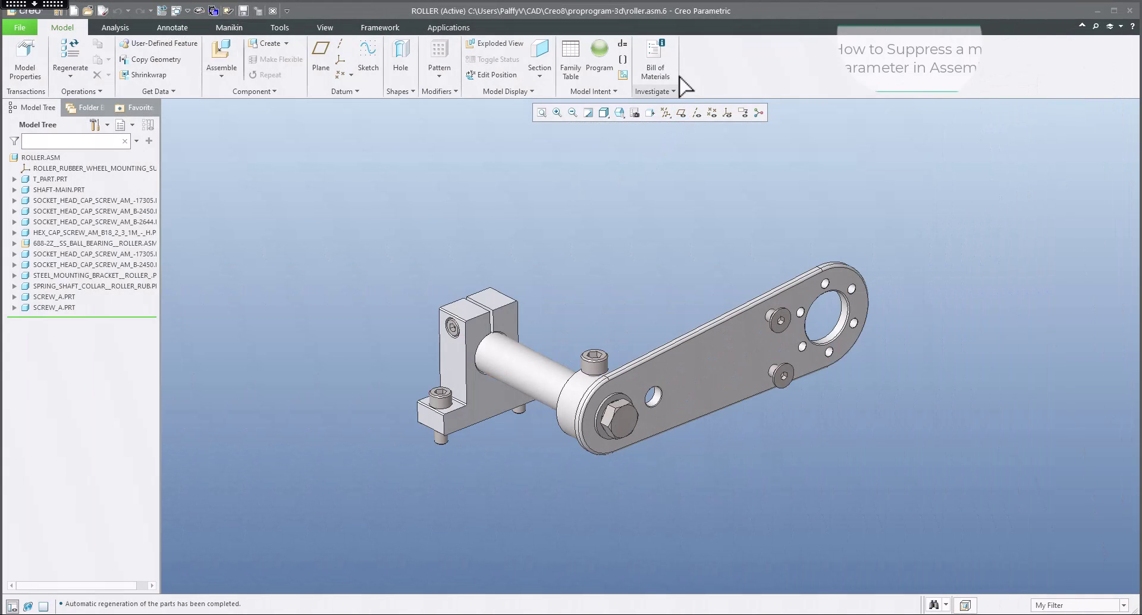
Check the roller assembly's parameters, then add the SCREW model parameter as a column in the model tree.
left_click(622, 59)
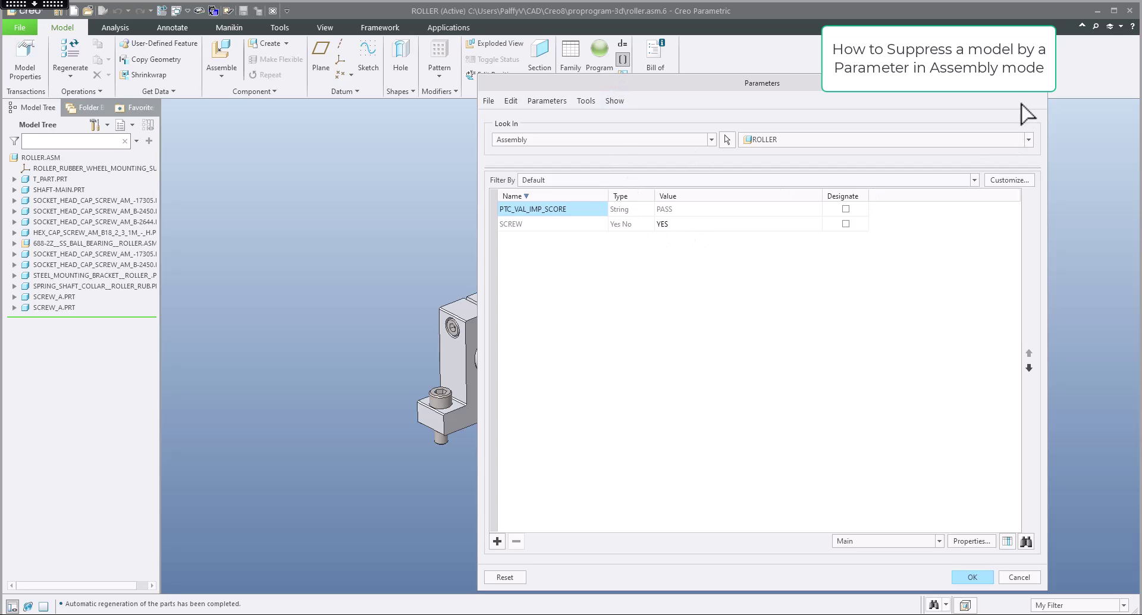
left_click(1039, 82)
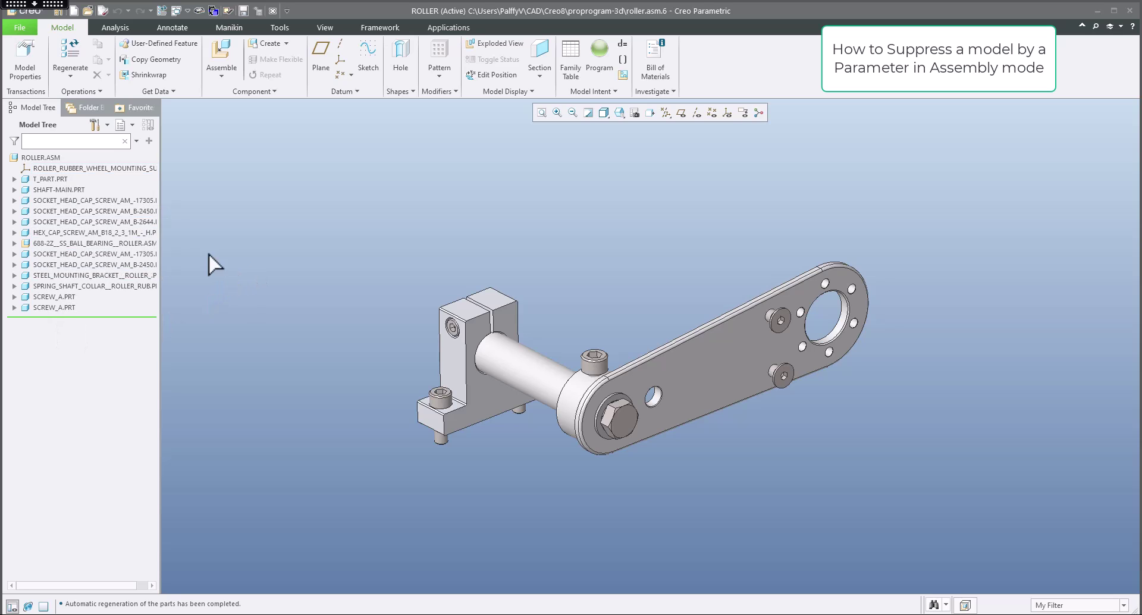
left_click(95, 125)
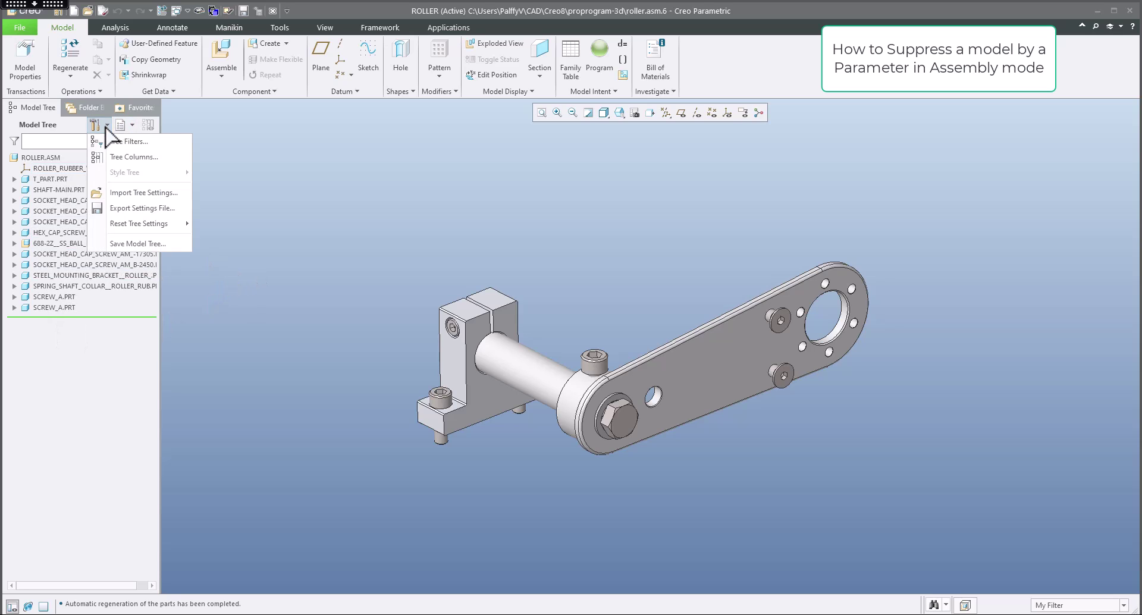
left_click(127, 157)
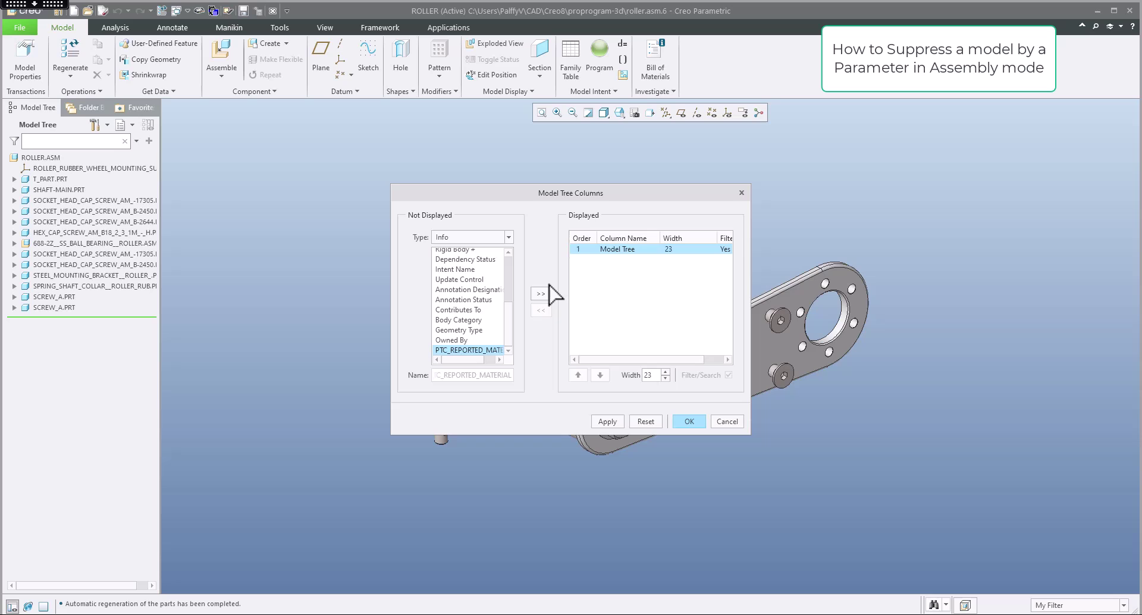
left_click(458, 239)
left_click(456, 260)
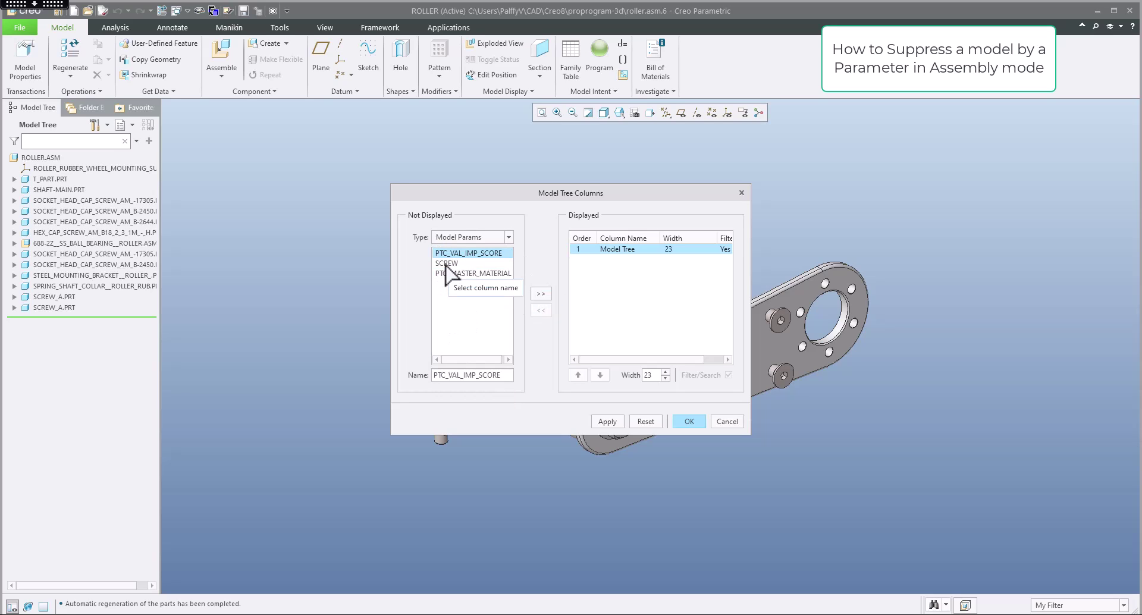
double_click(446, 263)
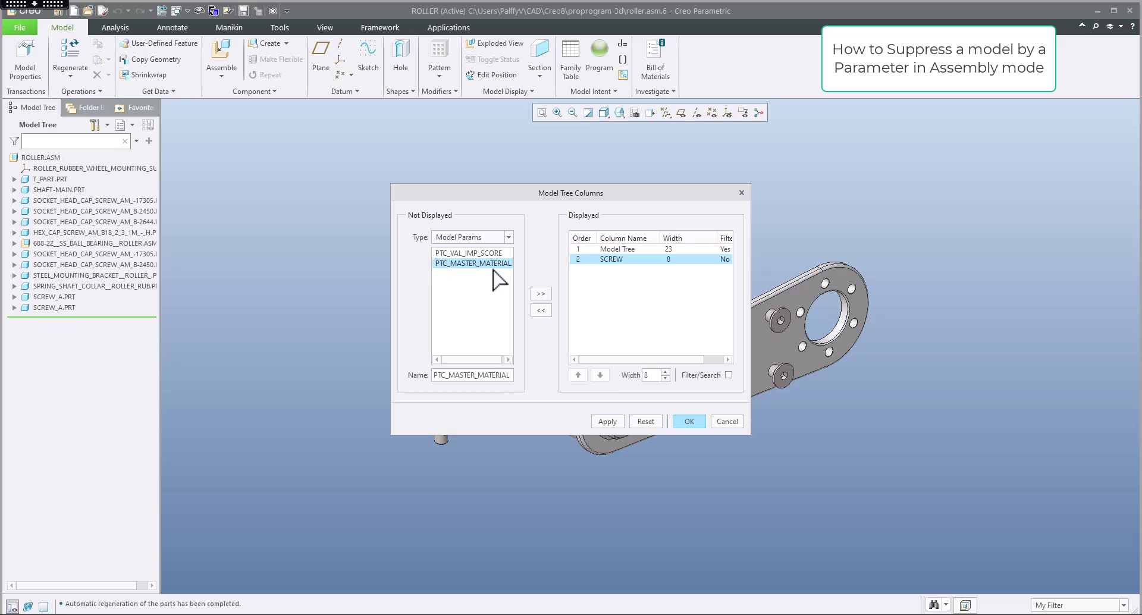
left_click(684, 422)
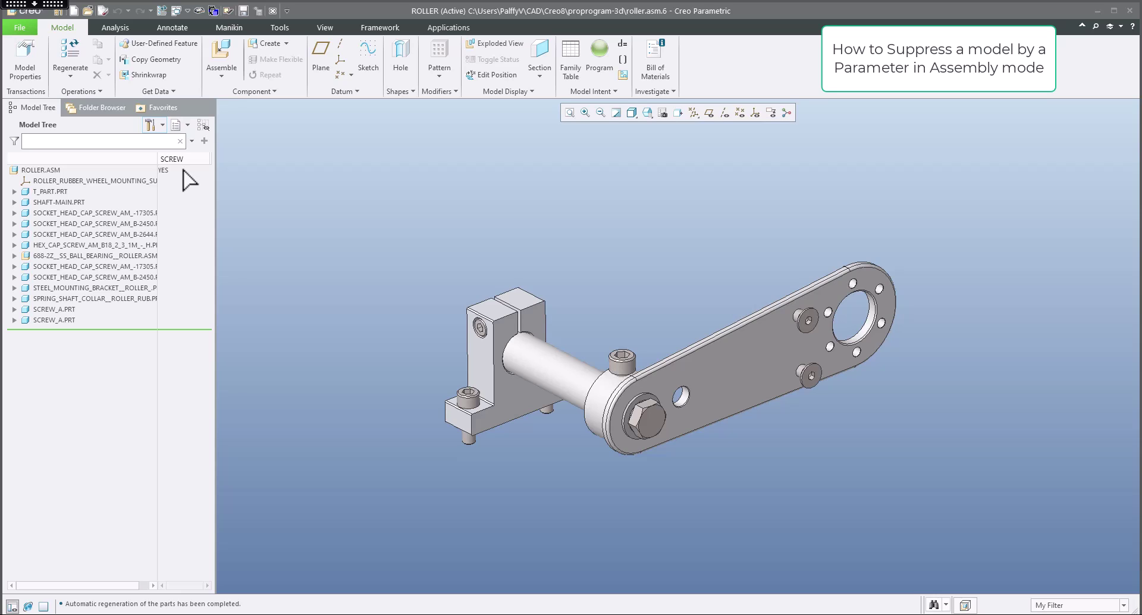
Set the SCREW parameter of ROLLER.ASM to NO directly in the model tree column.
left_click(184, 170)
left_click(205, 170)
left_click(178, 191)
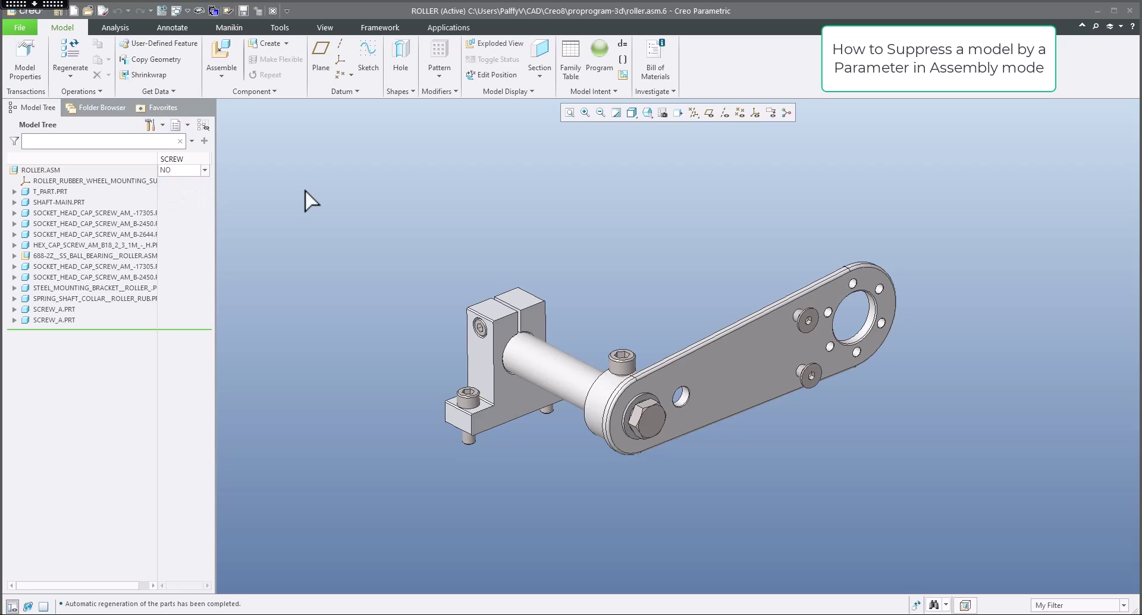